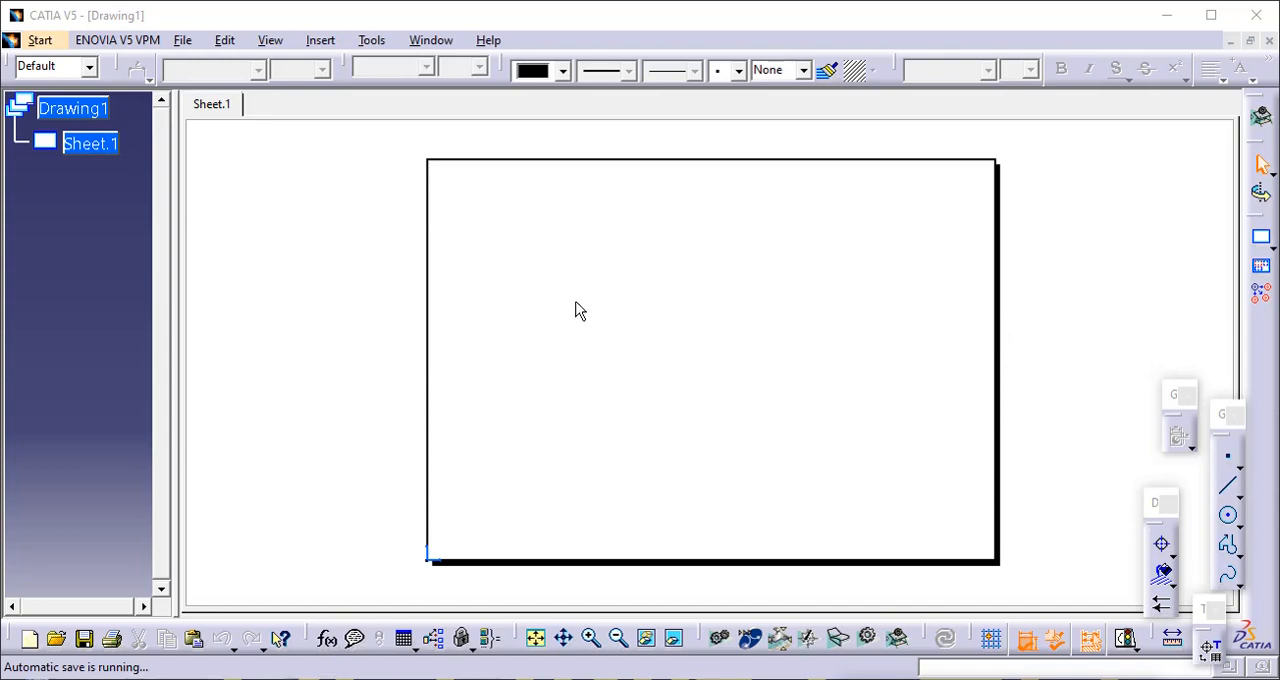
- Insert a second sheet into the drawing with the New Sheet command
click(321, 45)
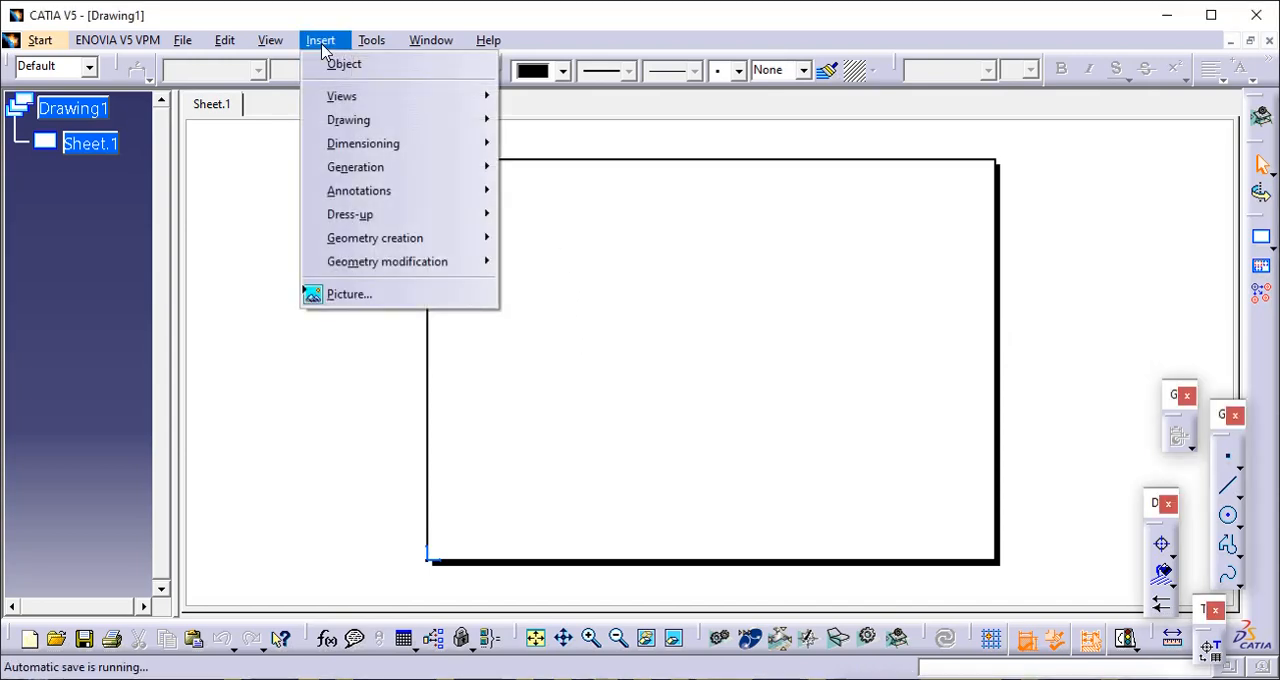
mouse_move(338, 117)
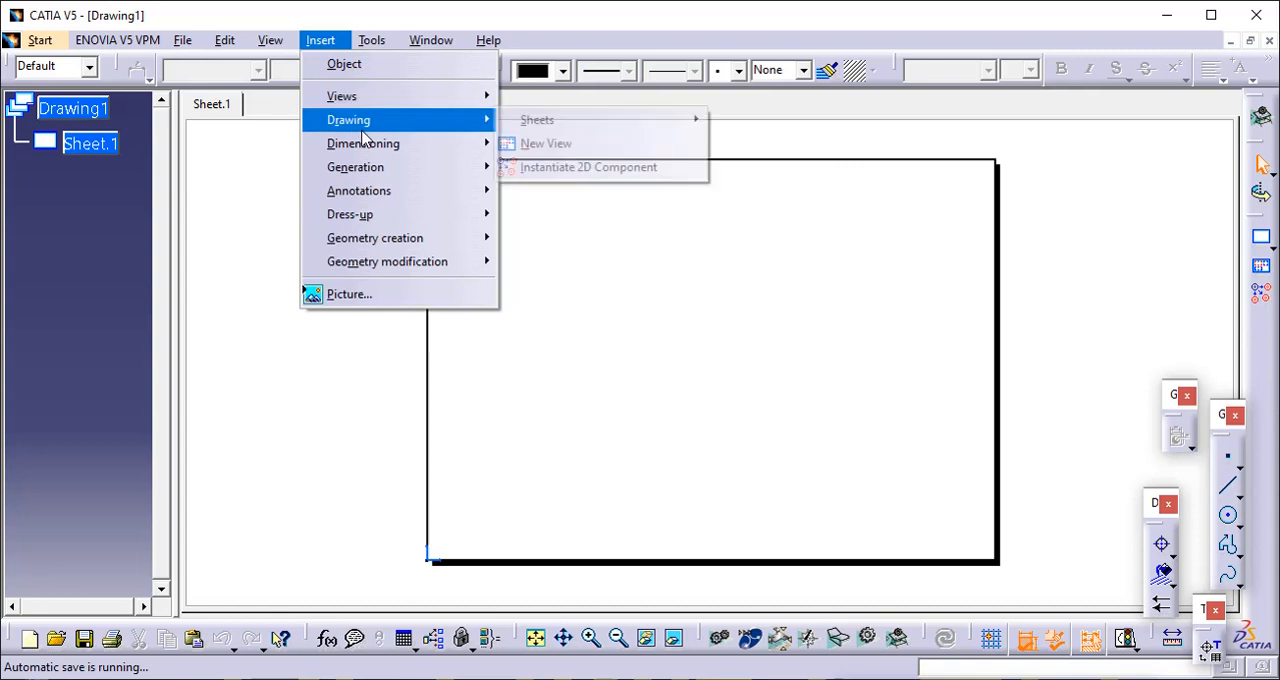
mouse_move(513, 121)
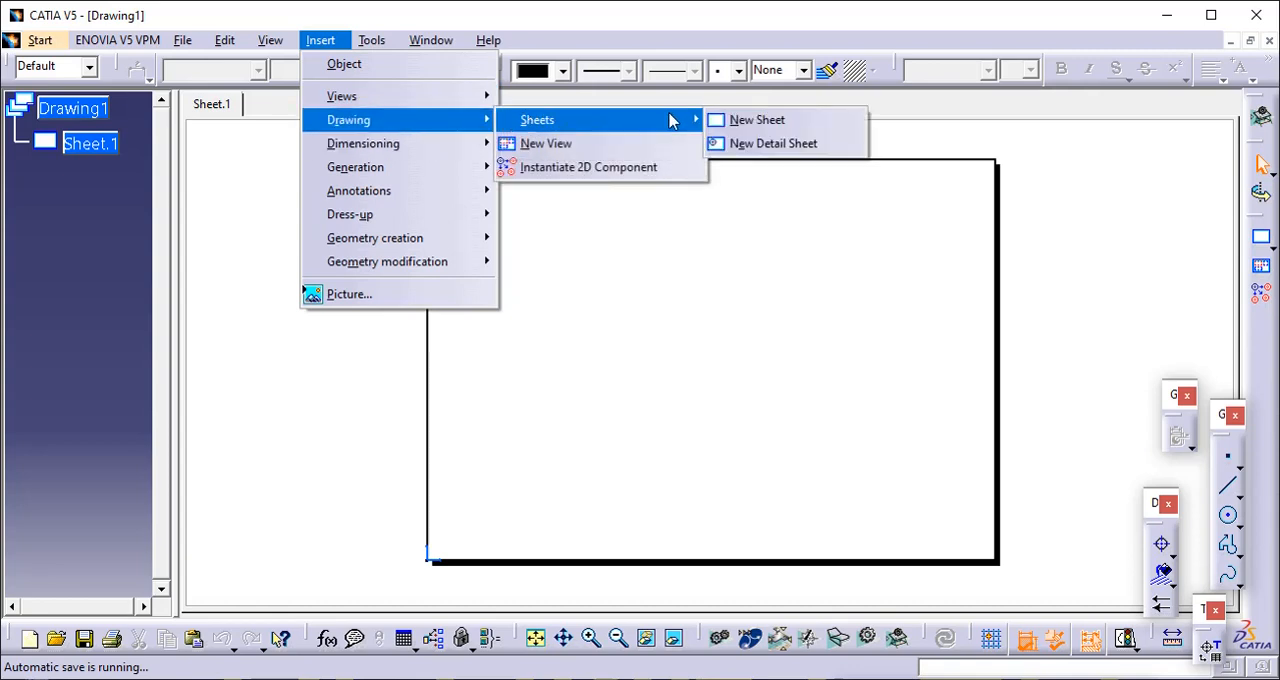
click(740, 120)
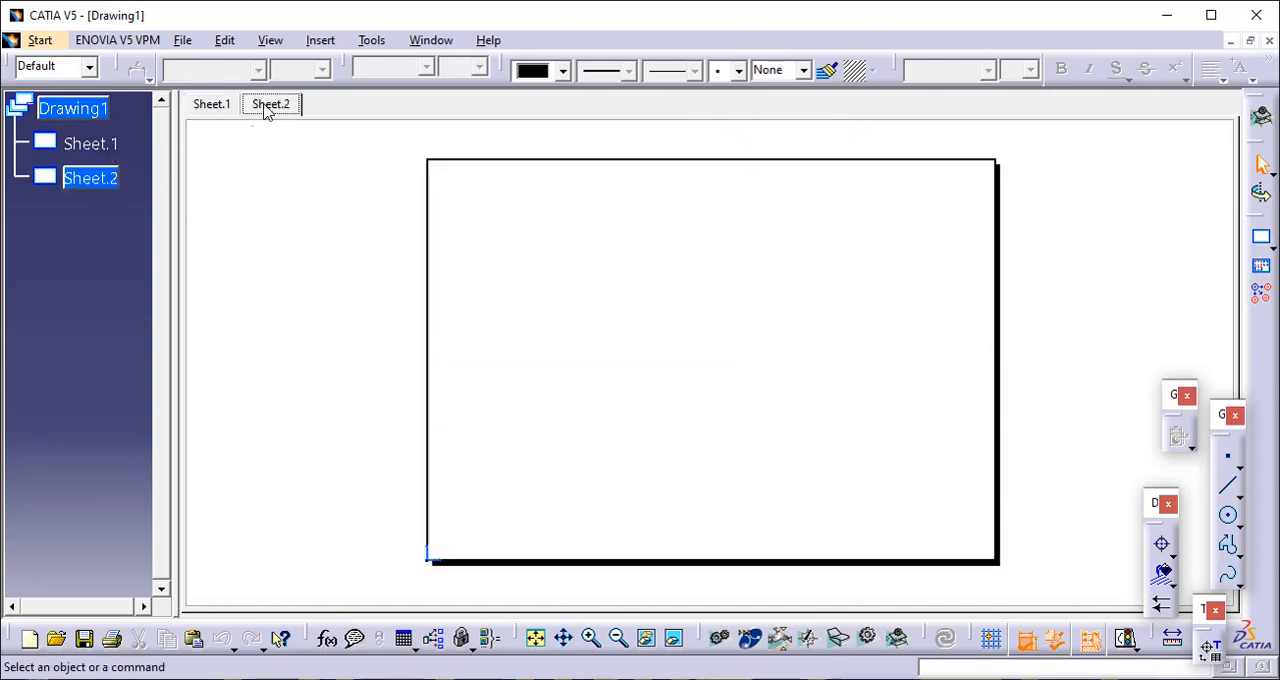
- Switch back and forth between Sheet.1 and Sheet.2 to view each one, ending on Sheet.1
click(207, 108)
click(265, 106)
click(216, 105)
click(261, 107)
click(220, 108)
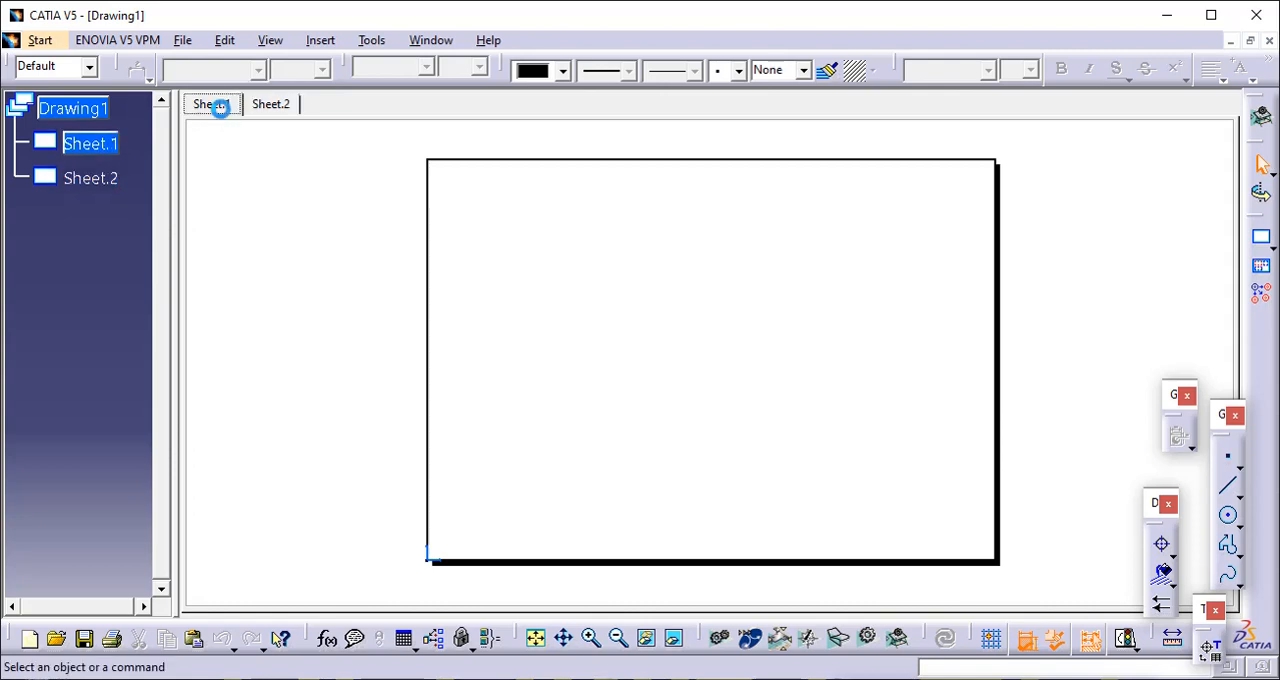
click(266, 106)
click(224, 108)
click(265, 104)
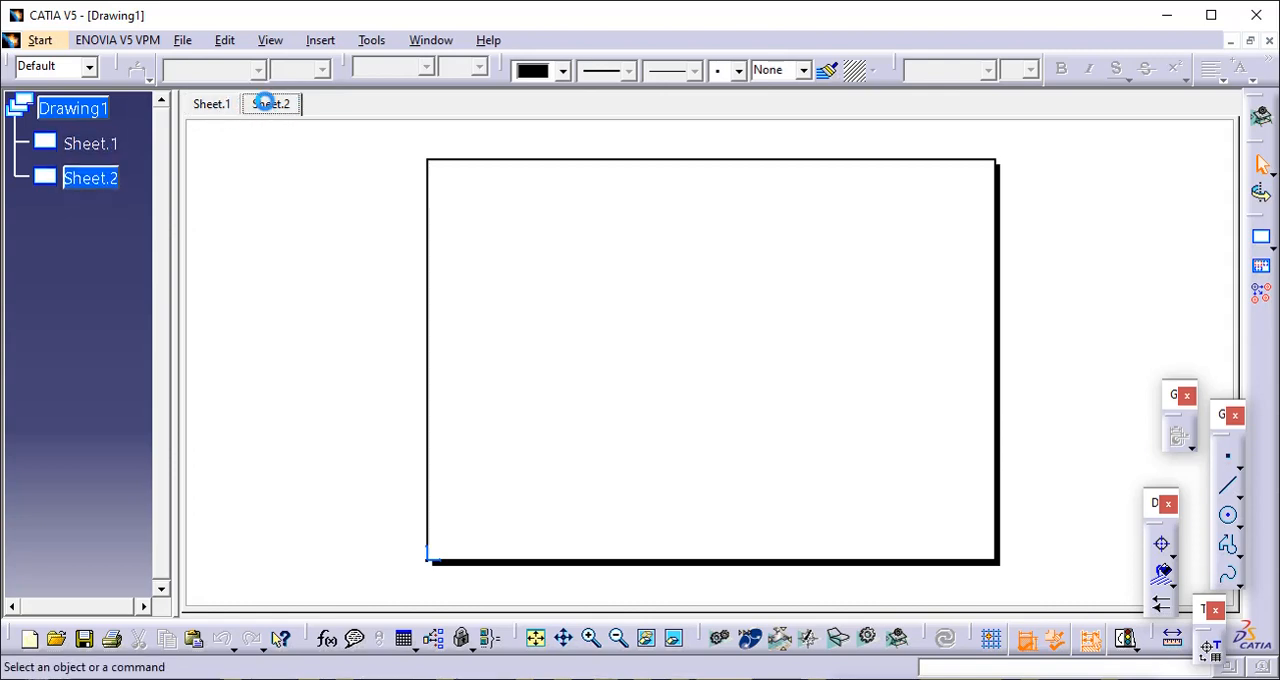
click(218, 110)
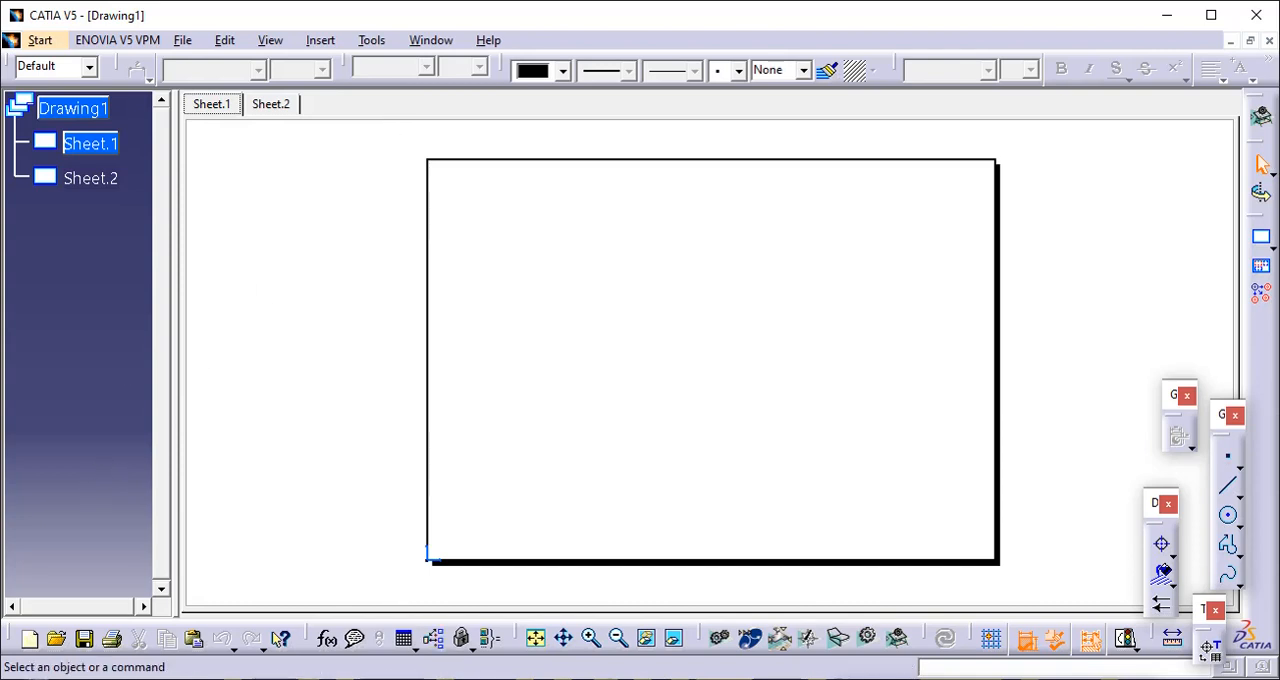
click(478, 679)
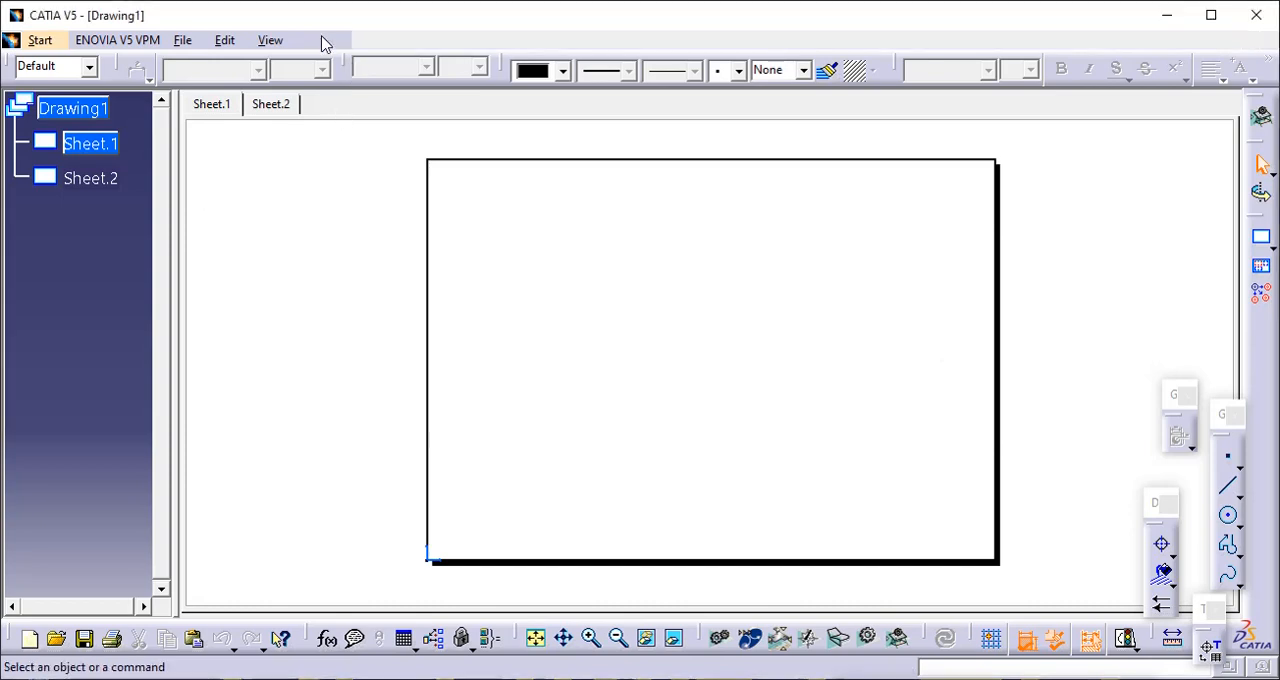
- Insert a third new sheet into the drawing
click(320, 40)
mouse_move(362, 128)
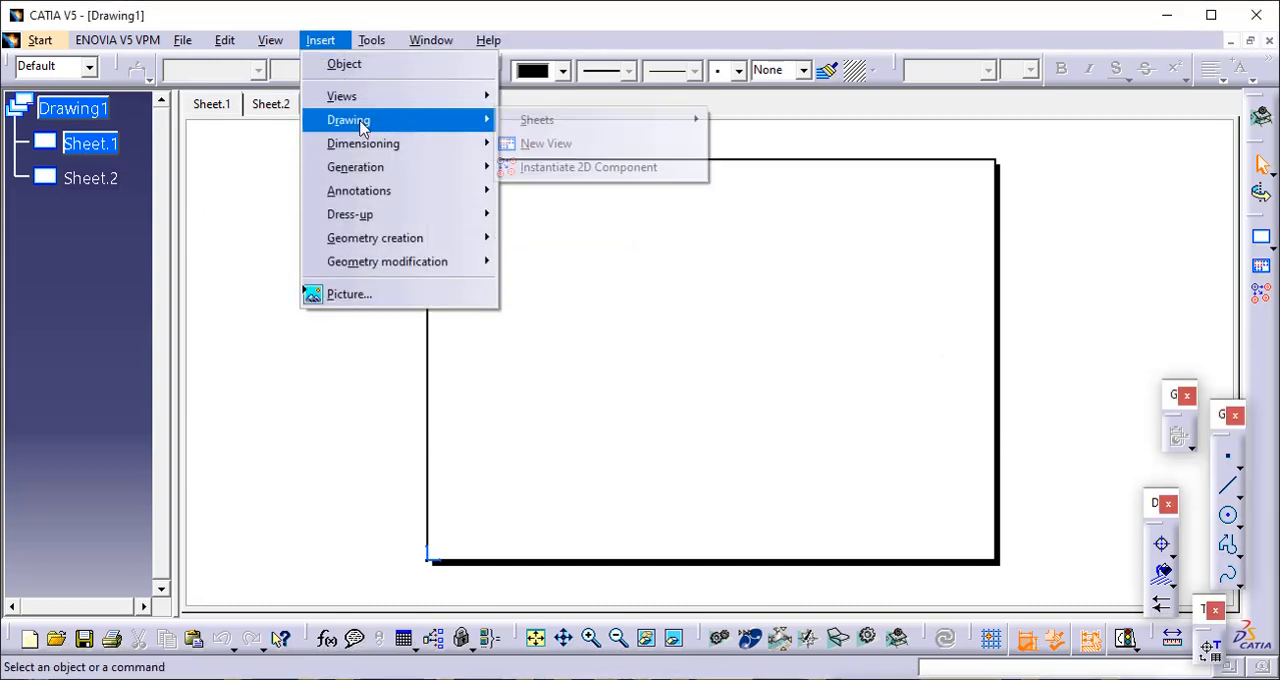
mouse_move(540, 121)
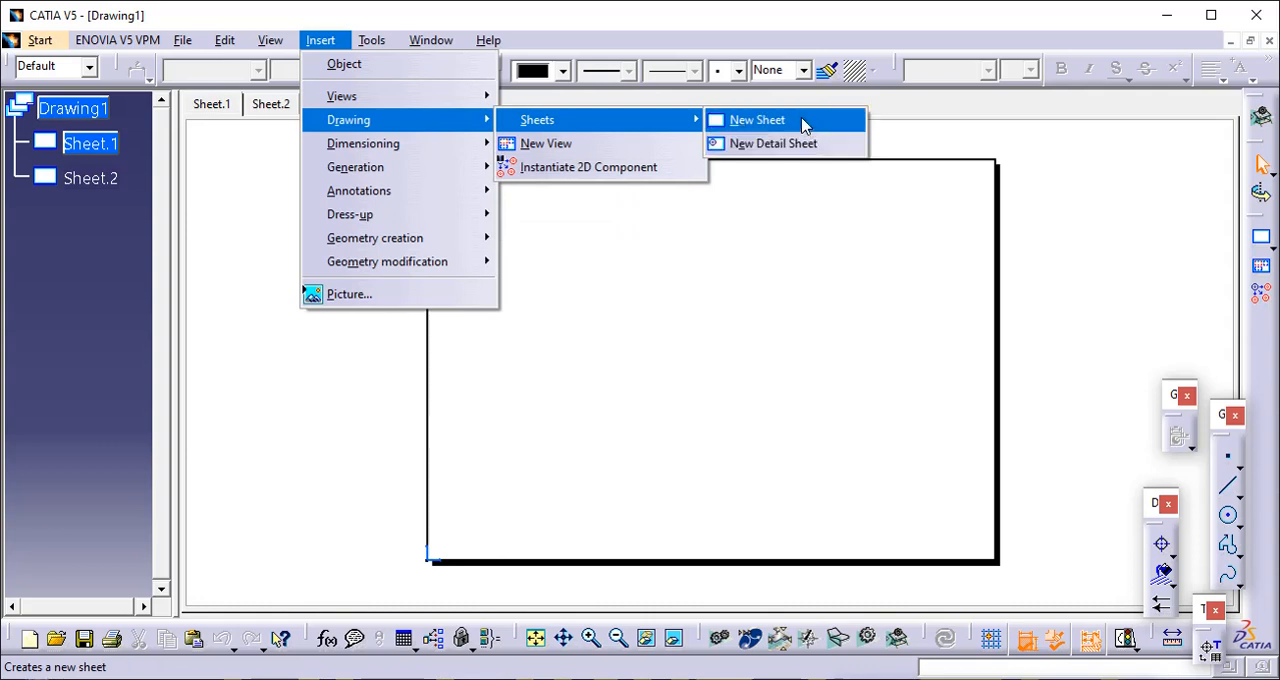
click(802, 121)
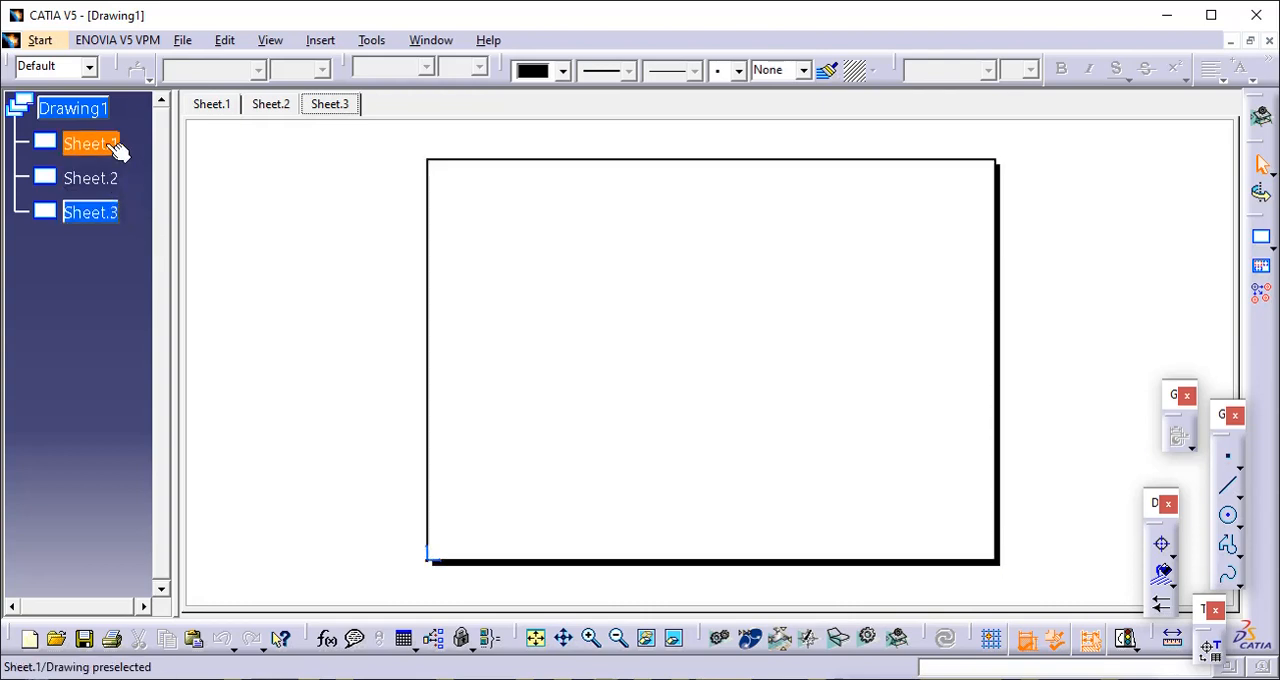
- View all three sheets in turn, return to Sheet.1, and check each sheet's entry in the specification tree
click(210, 110)
click(272, 104)
click(325, 103)
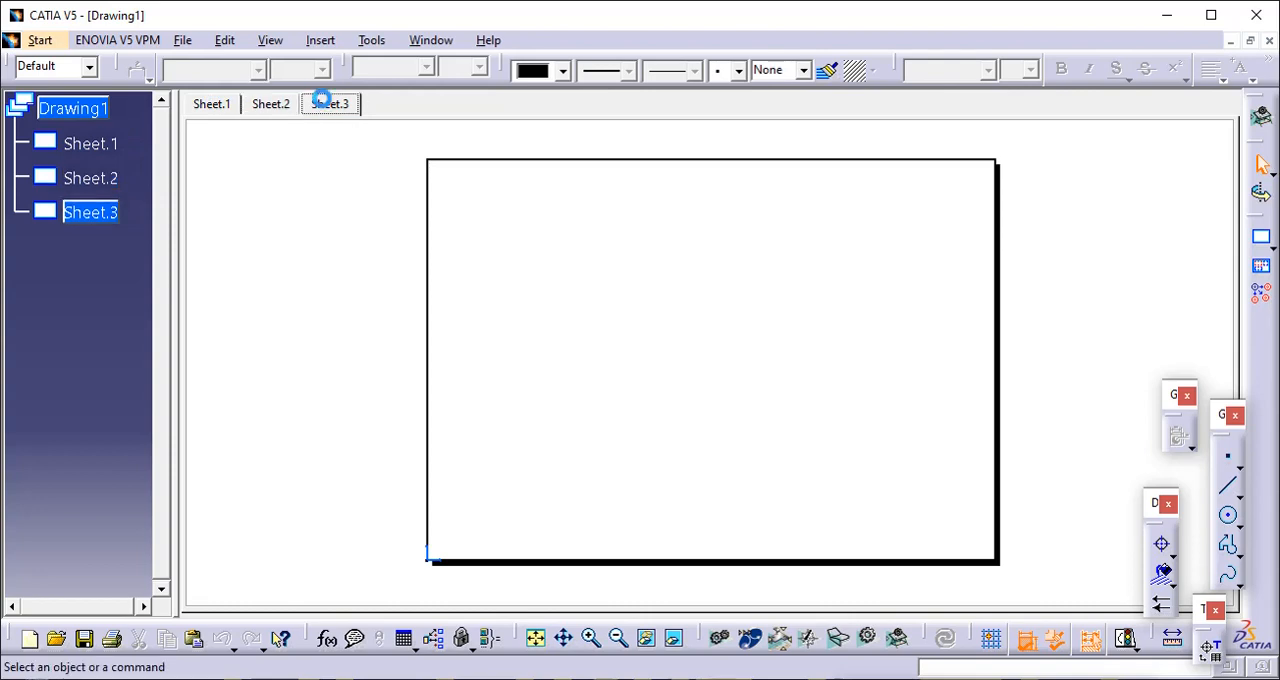
click(218, 104)
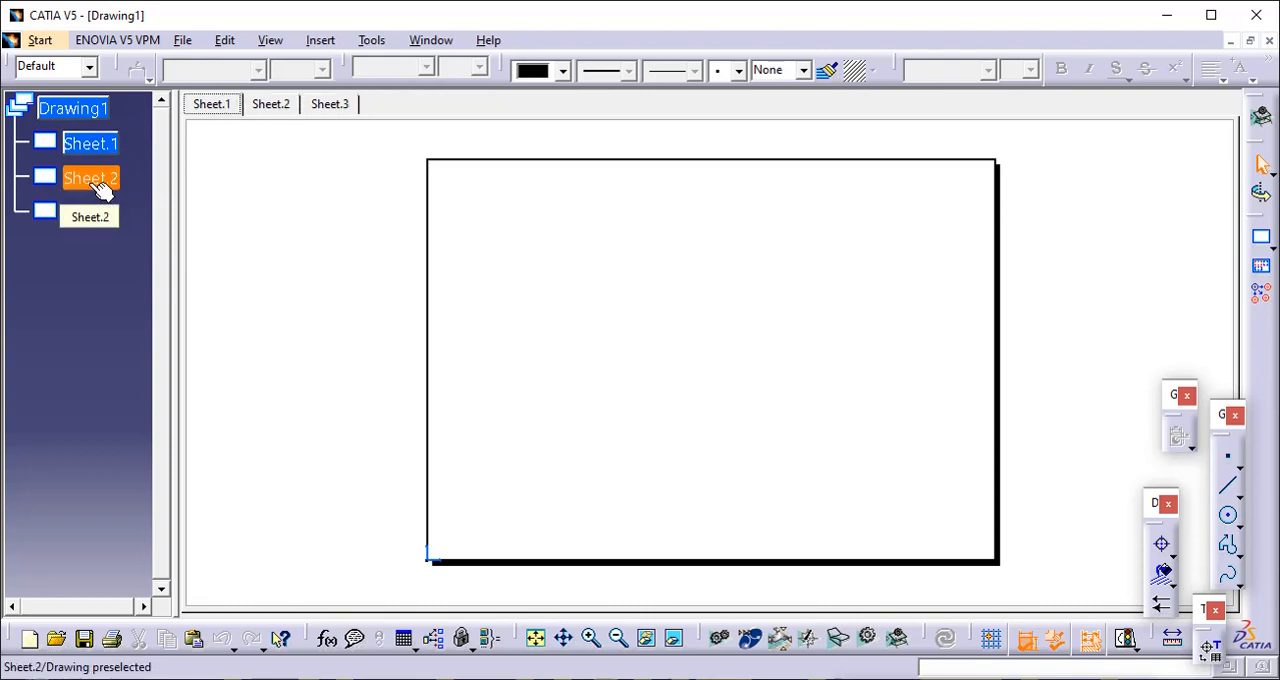
double_click(92, 182)
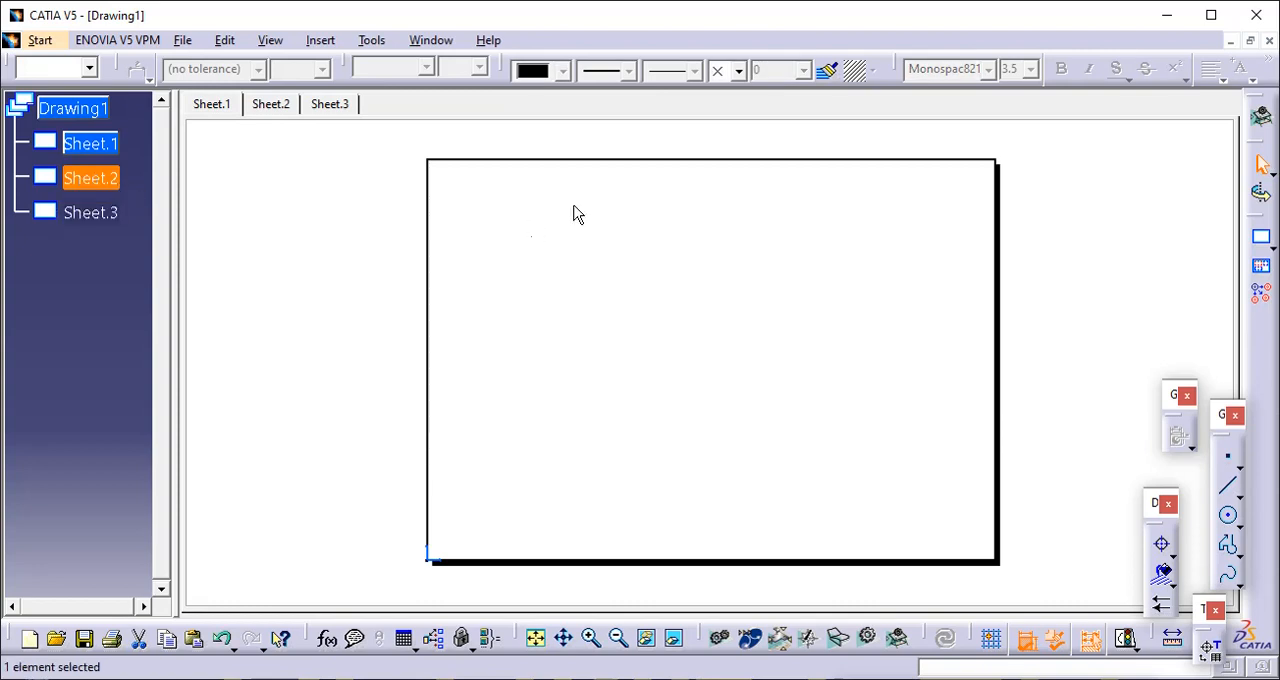
click(117, 147)
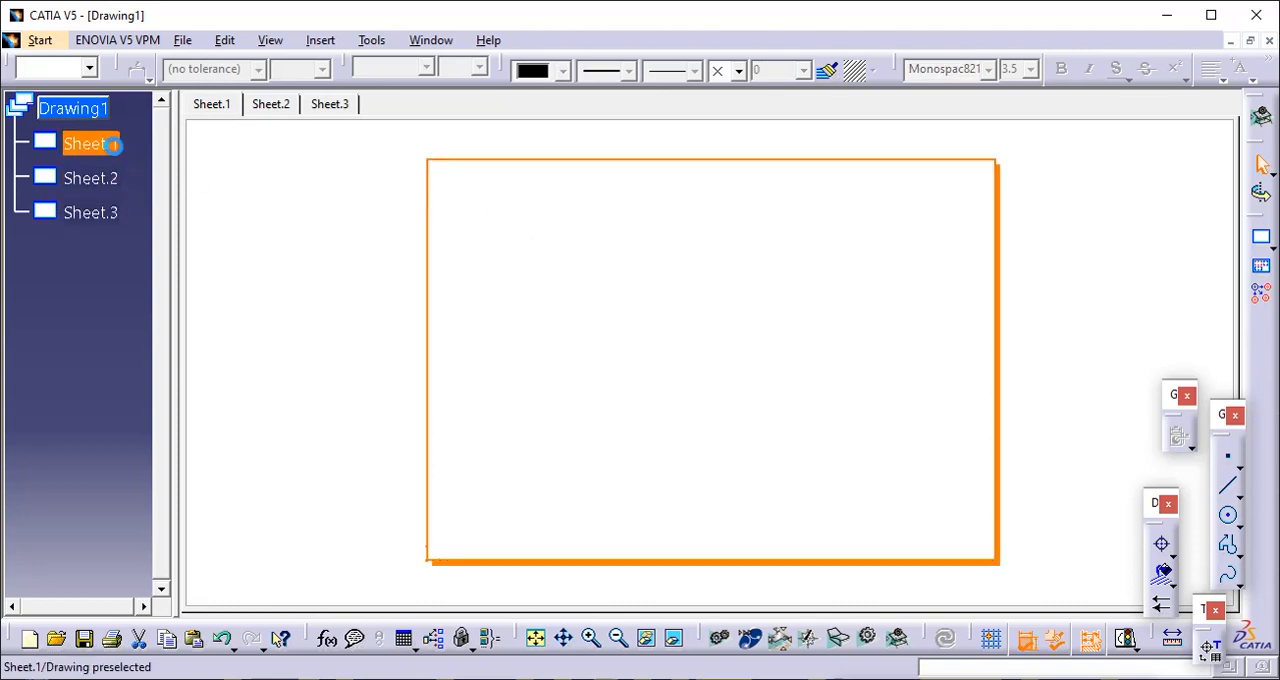
click(108, 180)
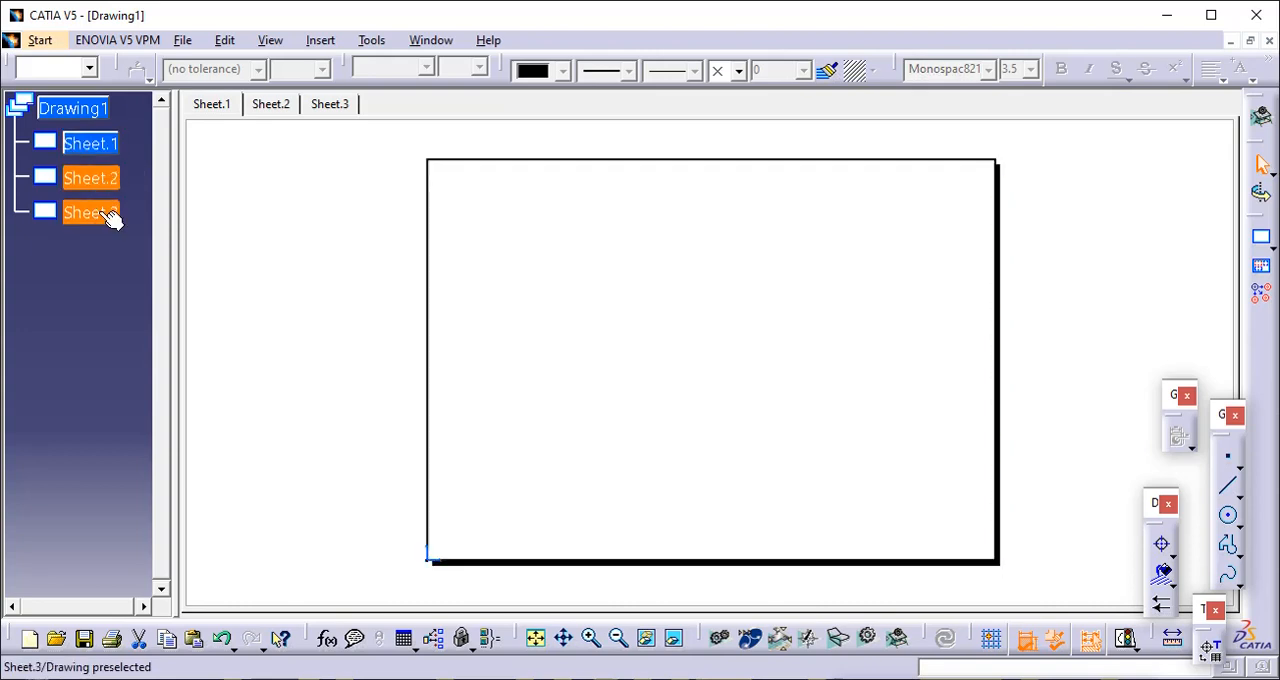
click(98, 212)
click(98, 144)
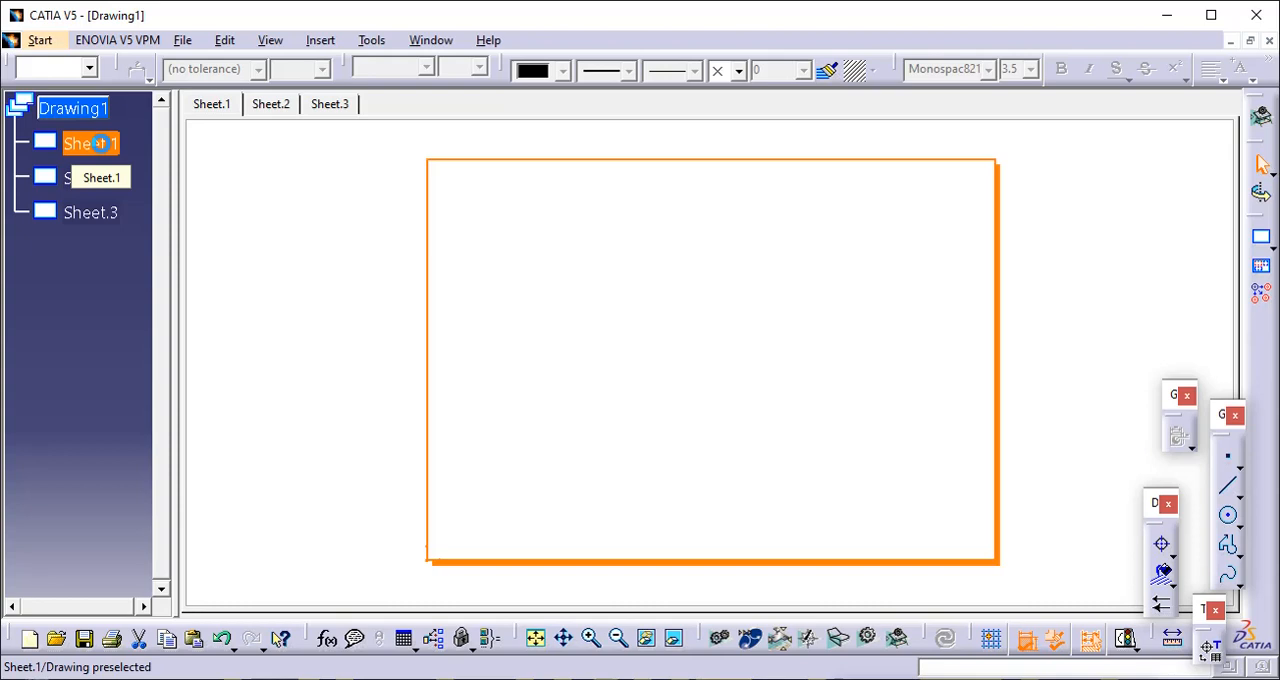
- Reorder Sheet.3 so that it comes directly after Sheet.1 in the specification tree
ctrl+click(108, 211)
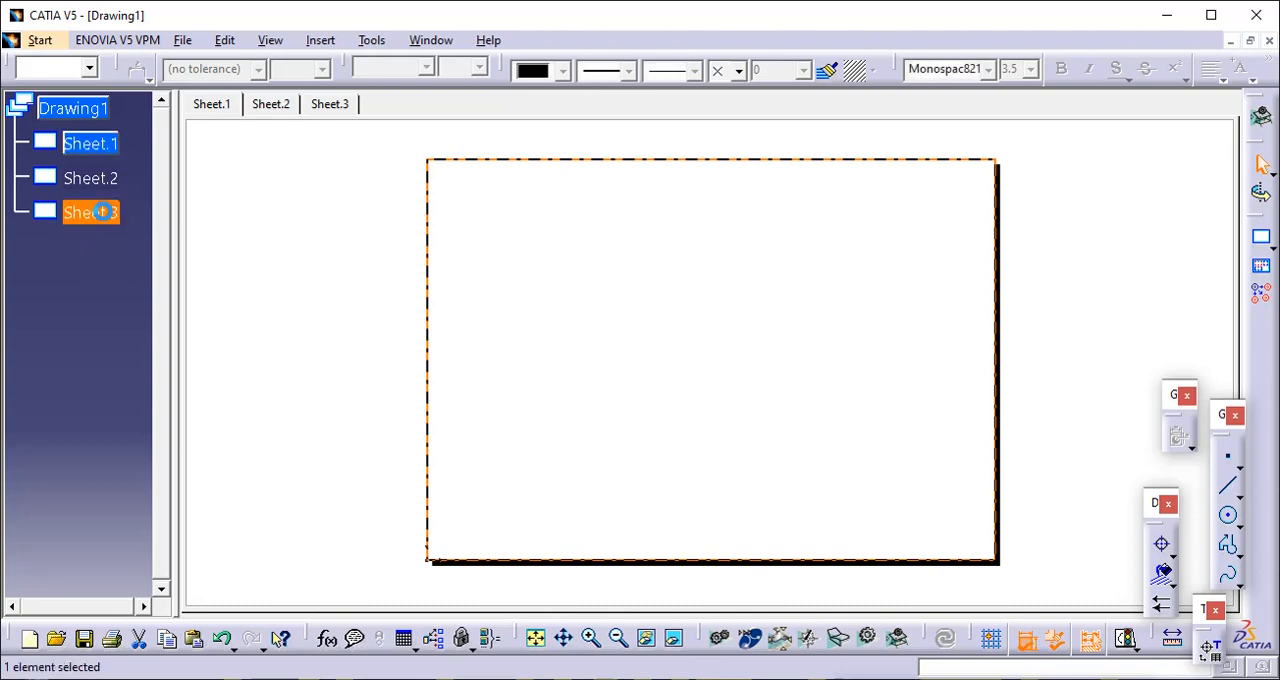
right_click(110, 215)
mouse_move(122, 498)
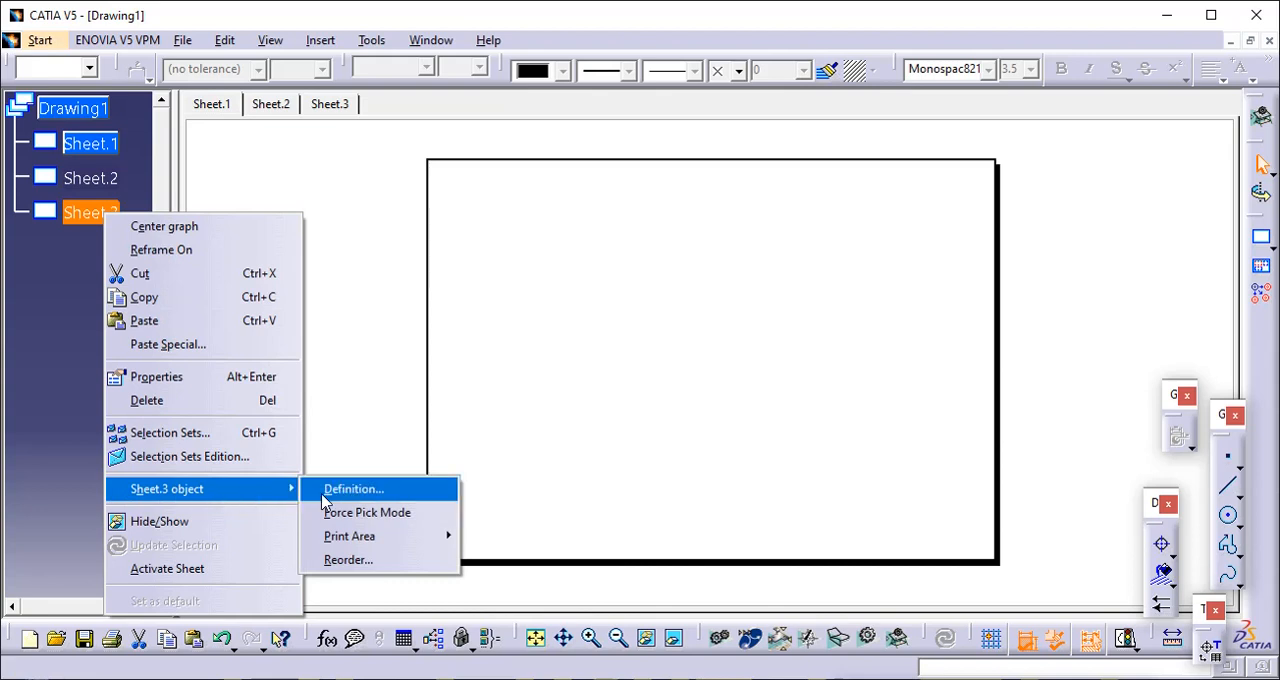
click(341, 563)
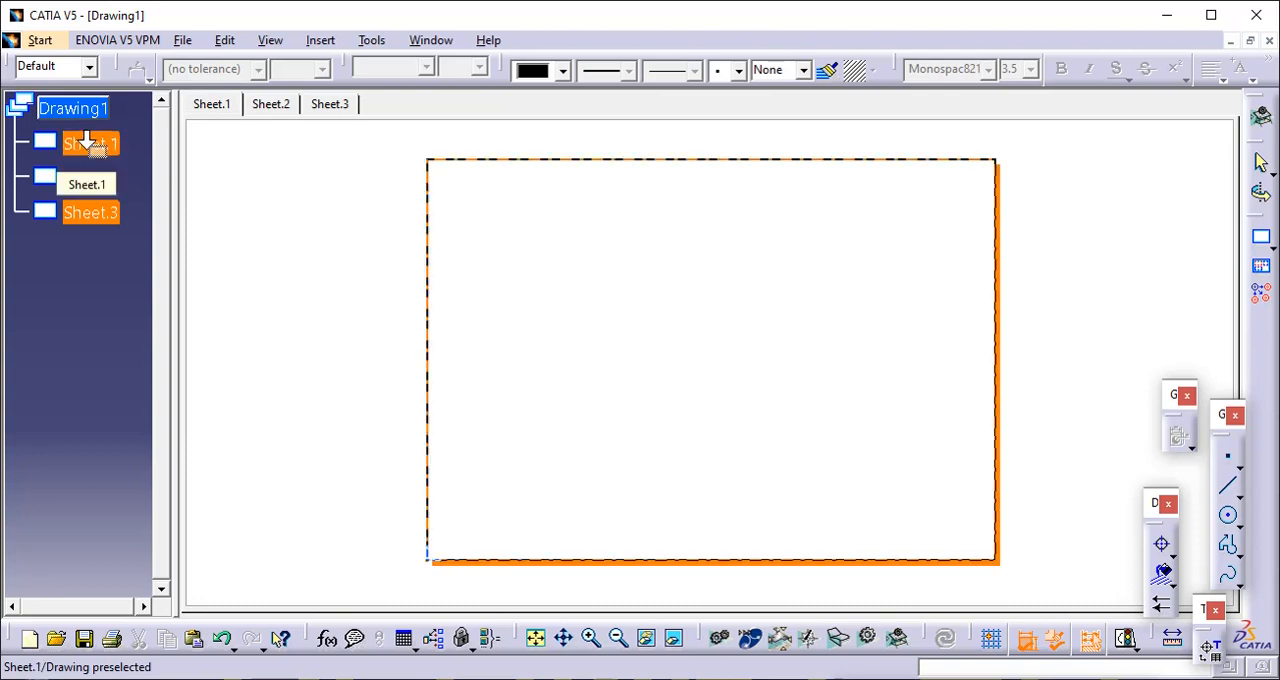
drag(90, 145, 87, 140)
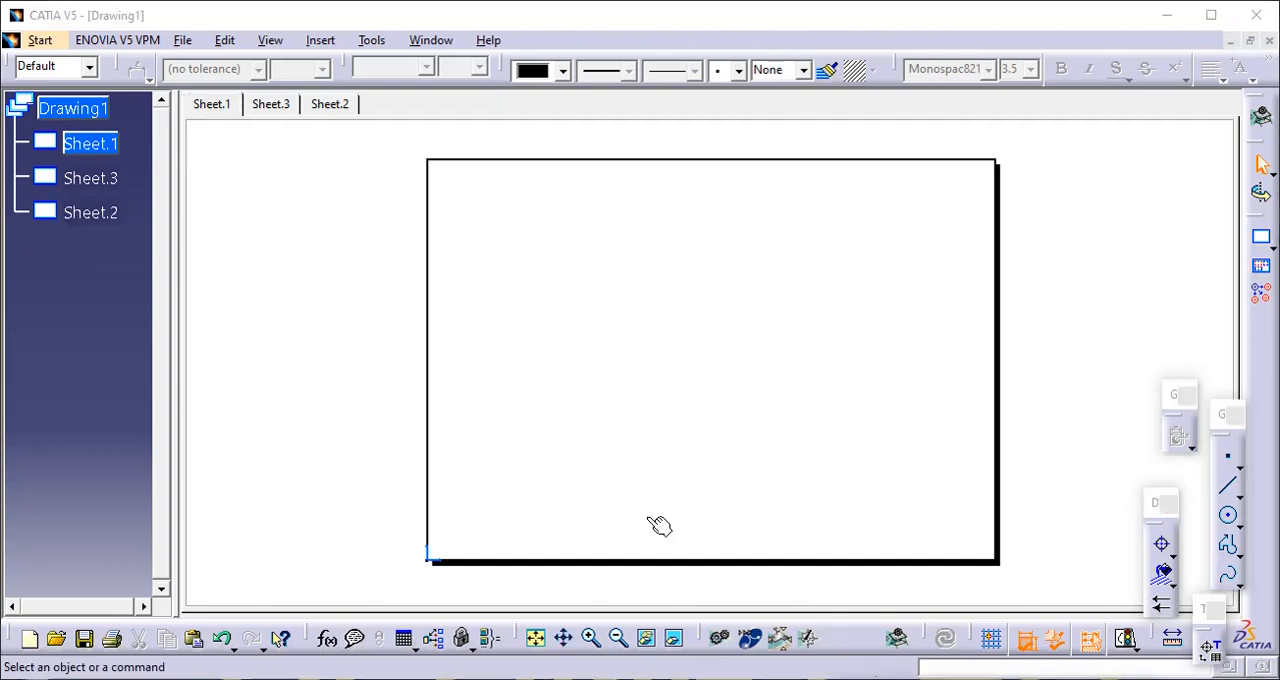
- Rename Sheet.1 as "assembly sheet" in its properties and apply the new name
click(90, 214)
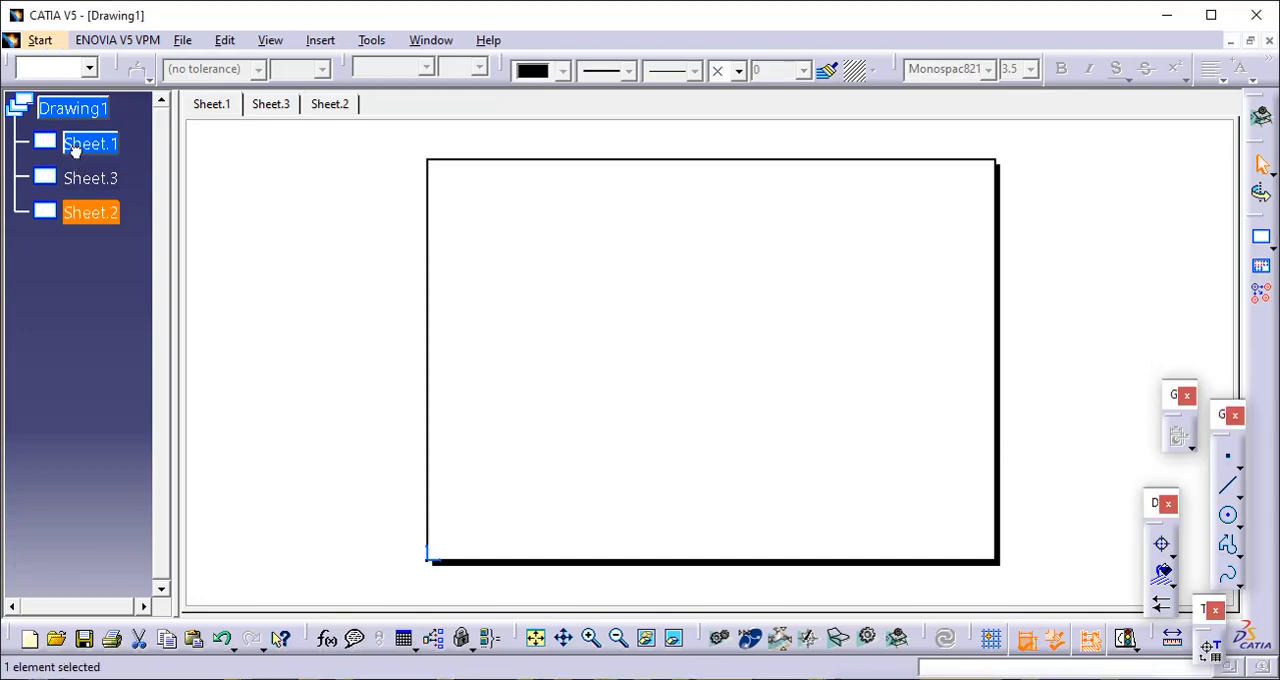
click(110, 178)
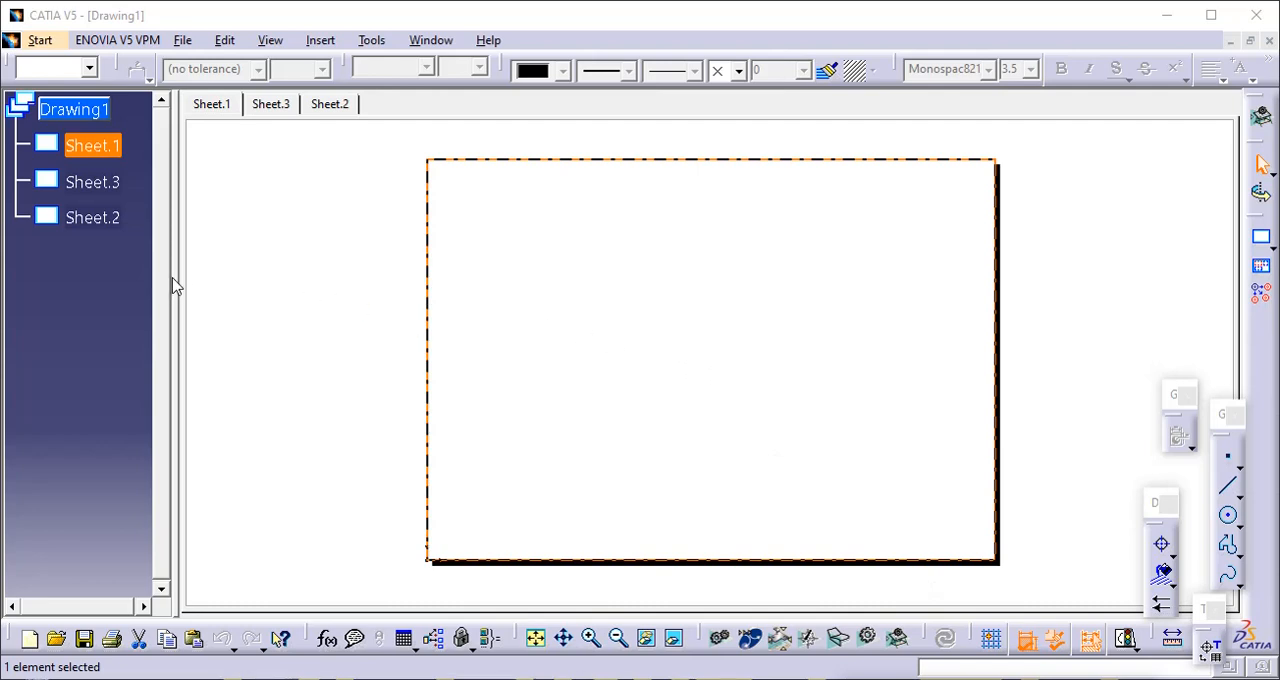
right_click(100, 155)
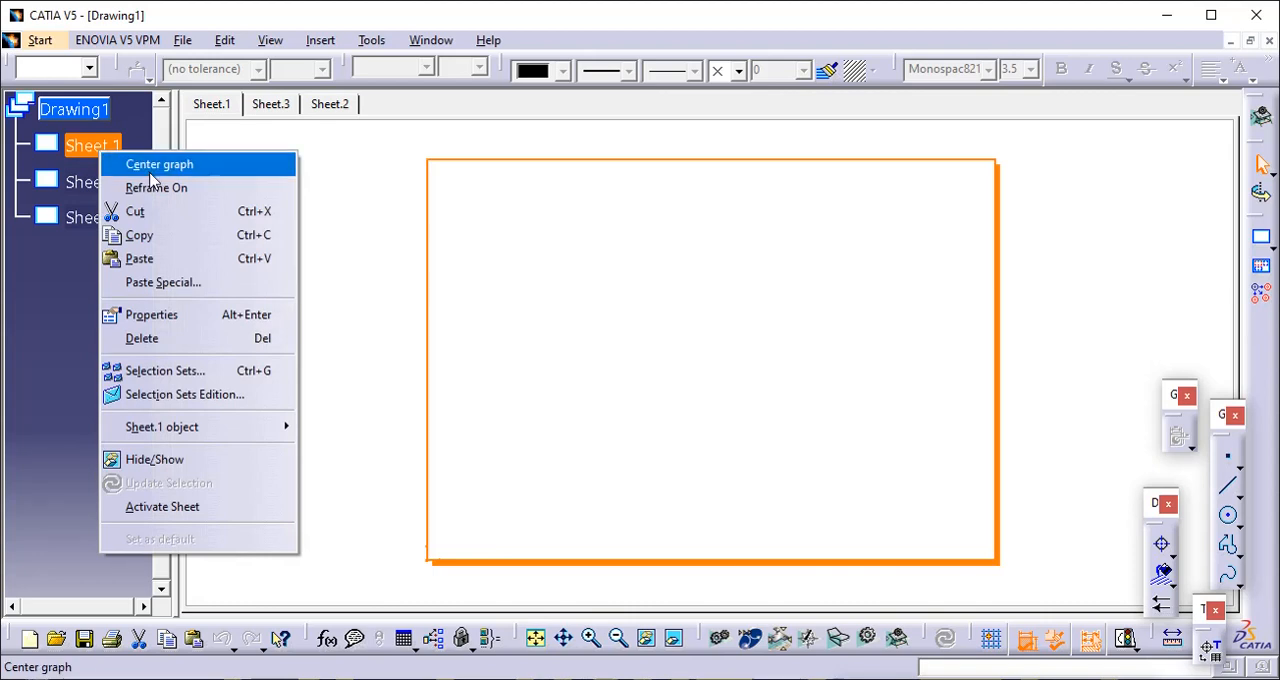
click(211, 325)
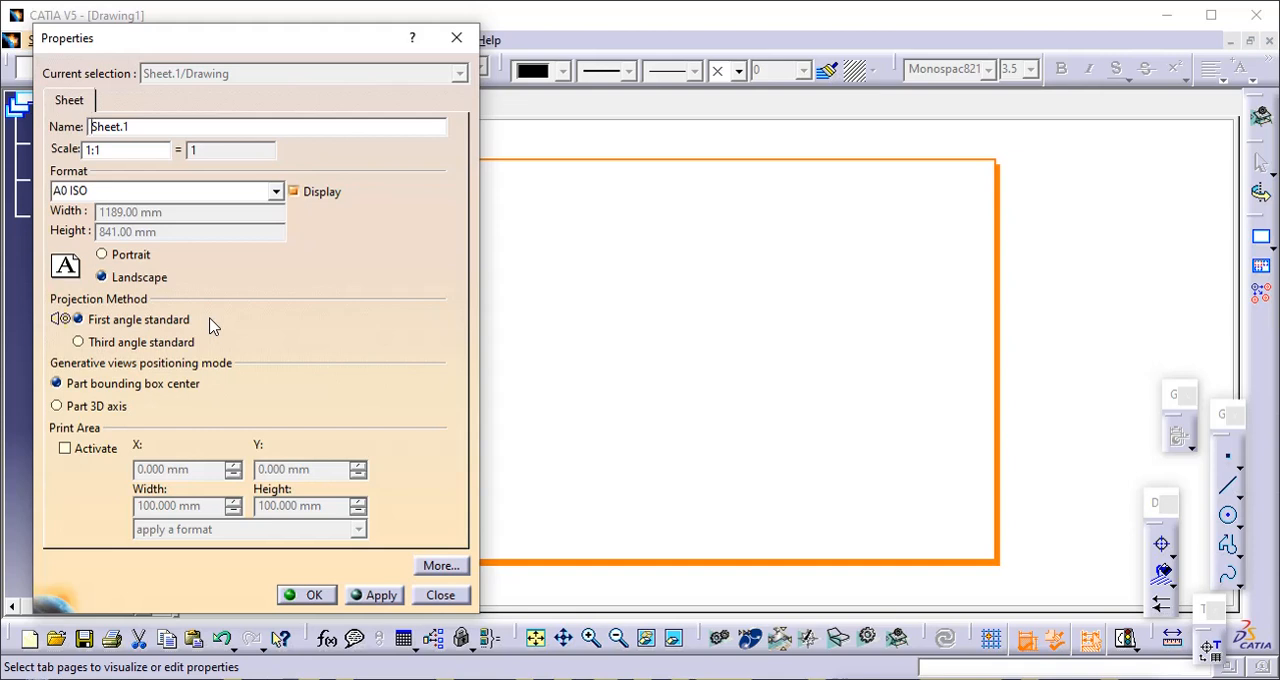
click(132, 126)
key(BackSpace)
key(BackSpace)
key(BackSpace)
key(BackSpace)
key(BackSpace)
key(BackSpace)
key(BackSpace)
text(assembly)
key(BackSpace)
key(BackSpace)
text(ly sheet)
click(365, 597)
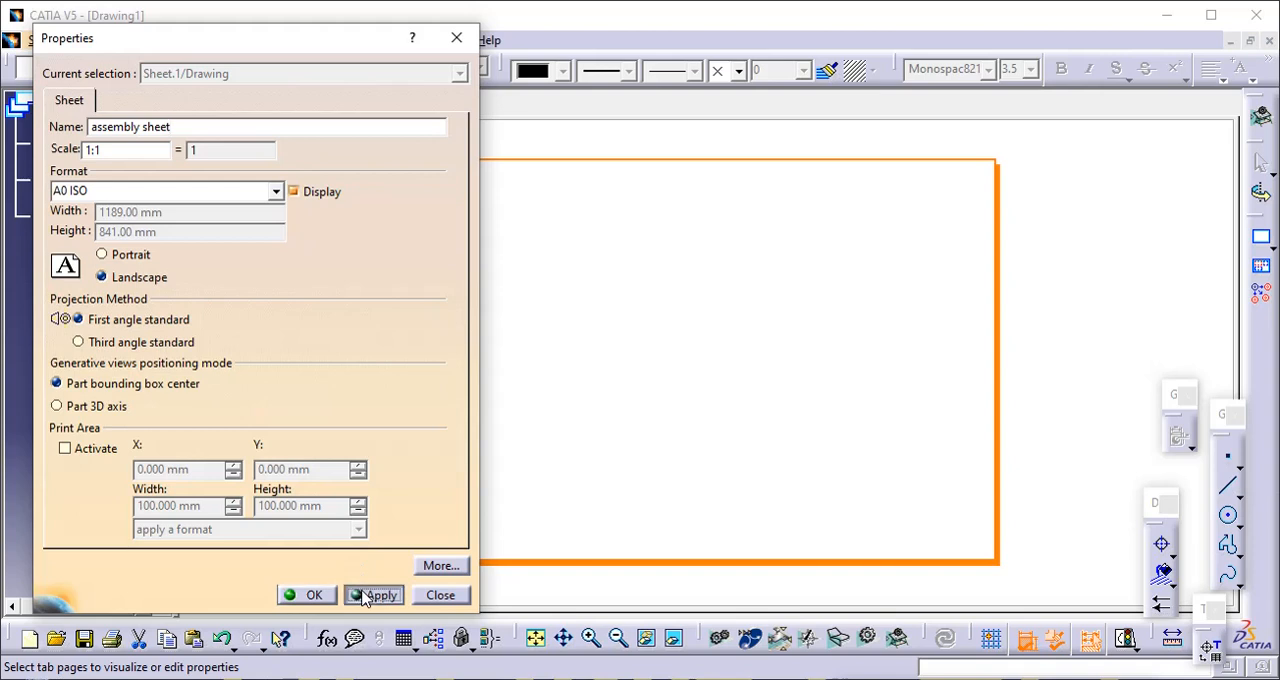
- Set the sheet's projection method to Third angle standard, accept the properties, and slightly narrow the specification tree
click(78, 342)
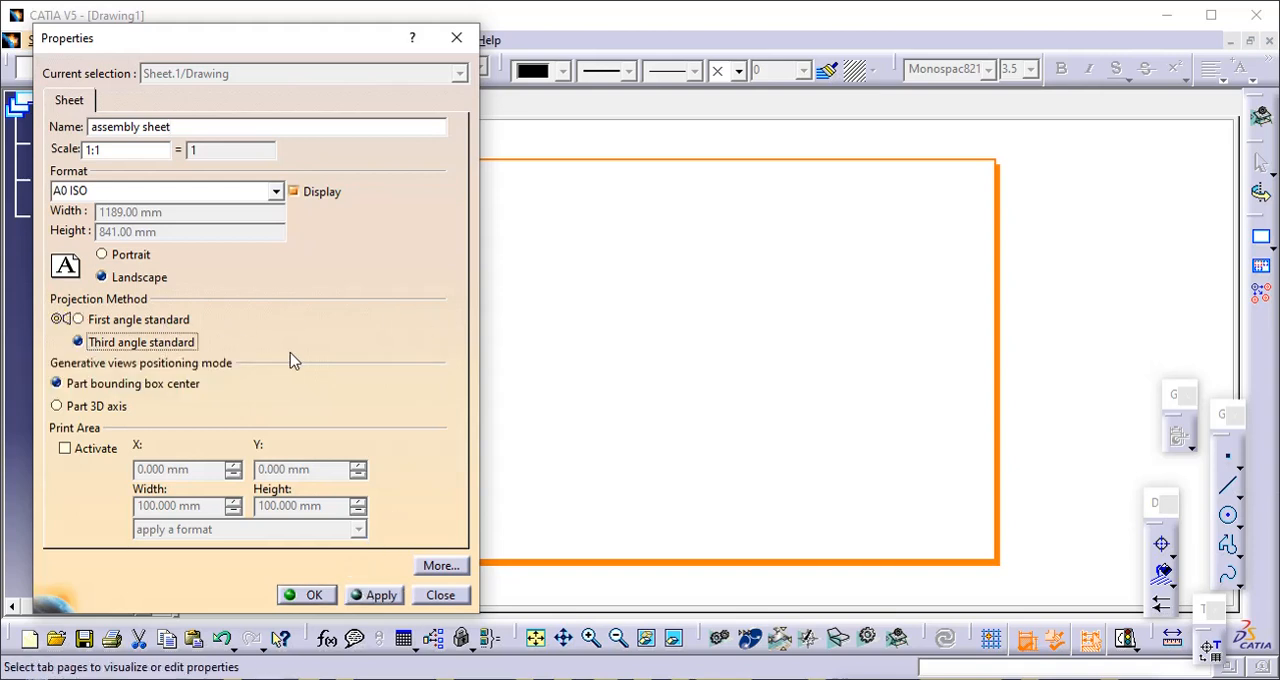
click(318, 596)
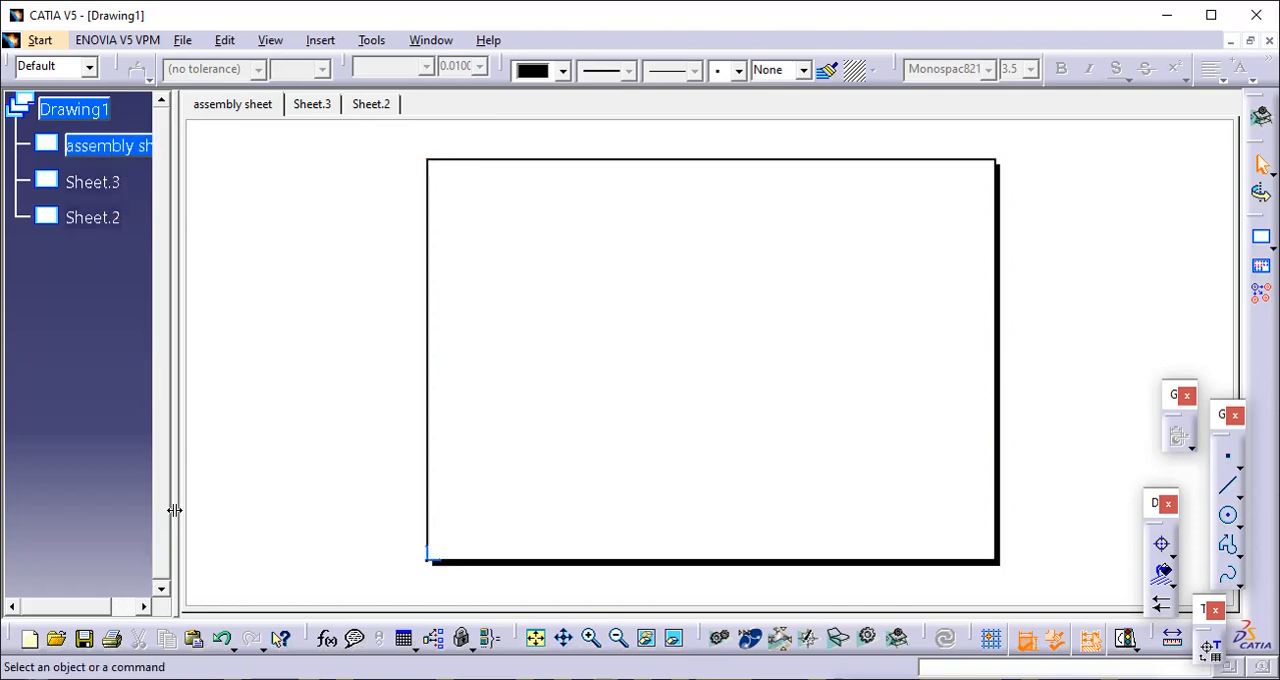
mouse_move(175, 510)
mouse_down()
mouse_move(223, 508)
mouse_move(160, 492)
mouse_up()
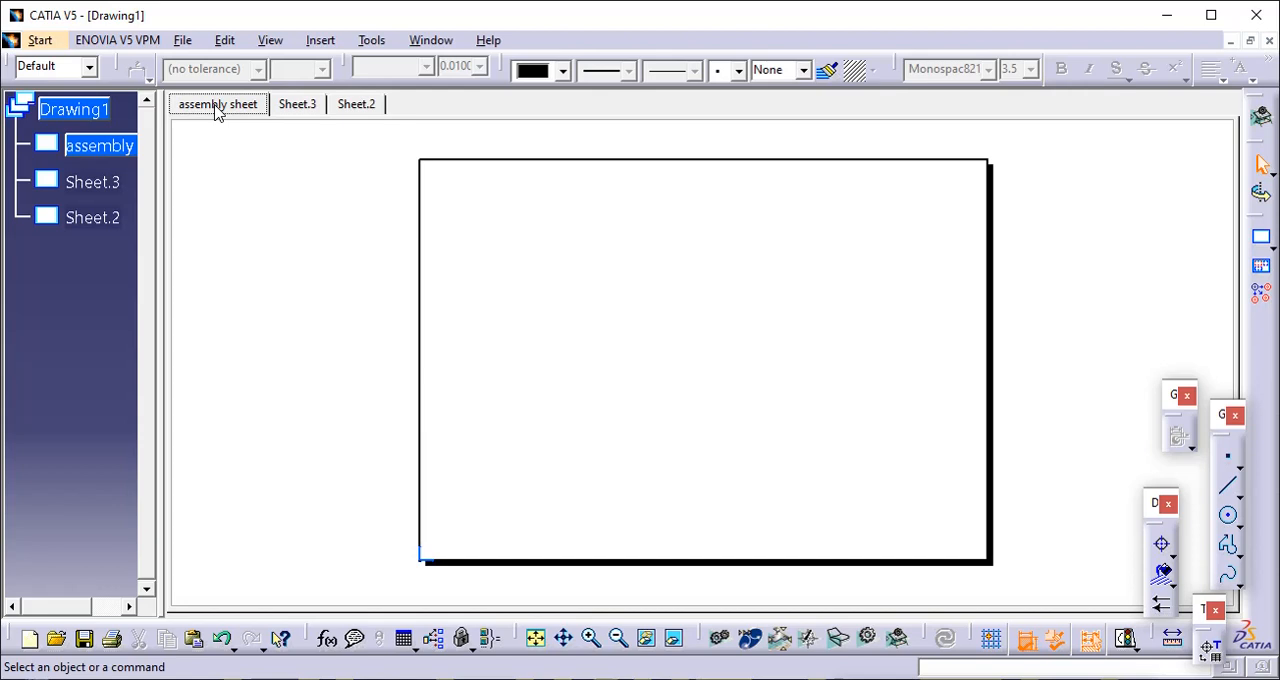
double_click(72, 183)
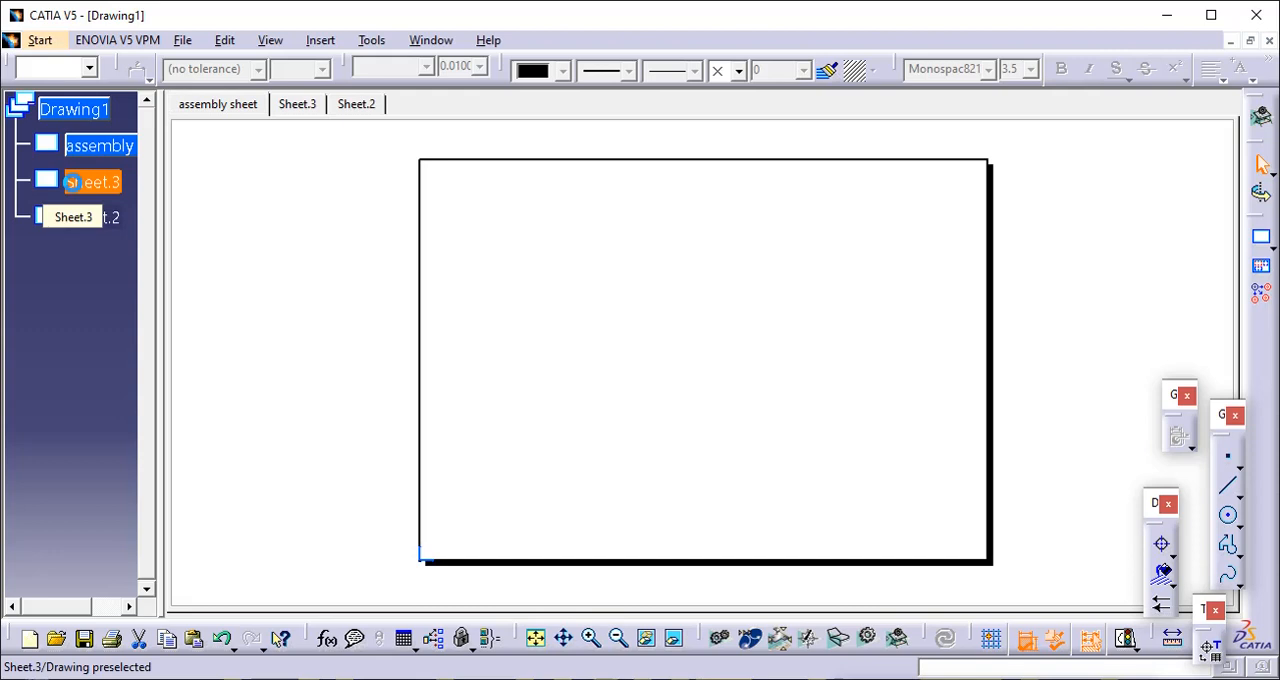
key(Delete)
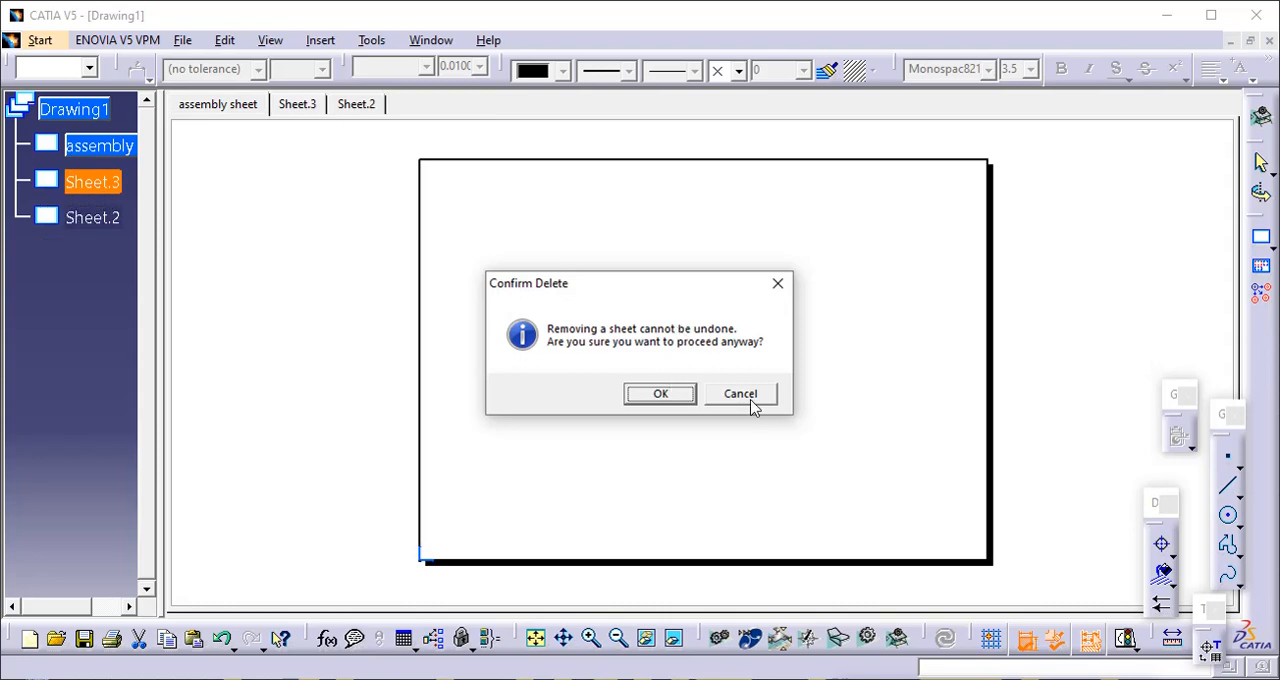
click(750, 396)
- Delete Sheet.3 from the drawing and confirm its removal
right_click(91, 183)
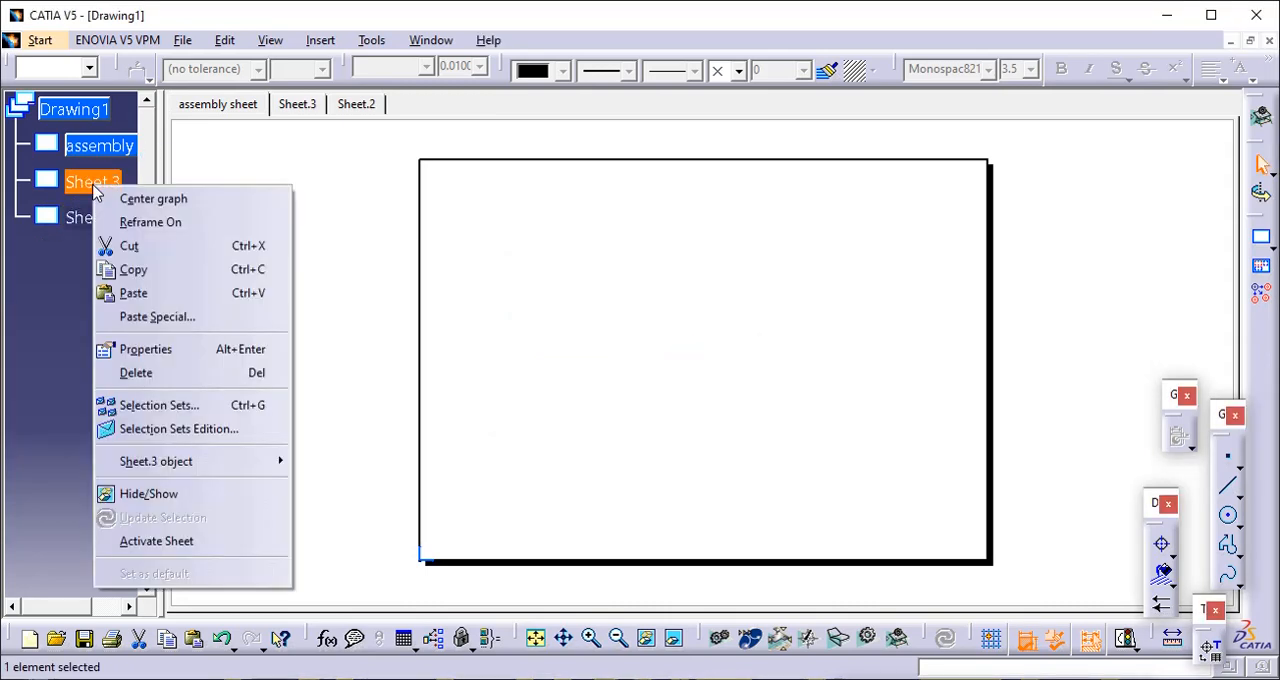
click(208, 383)
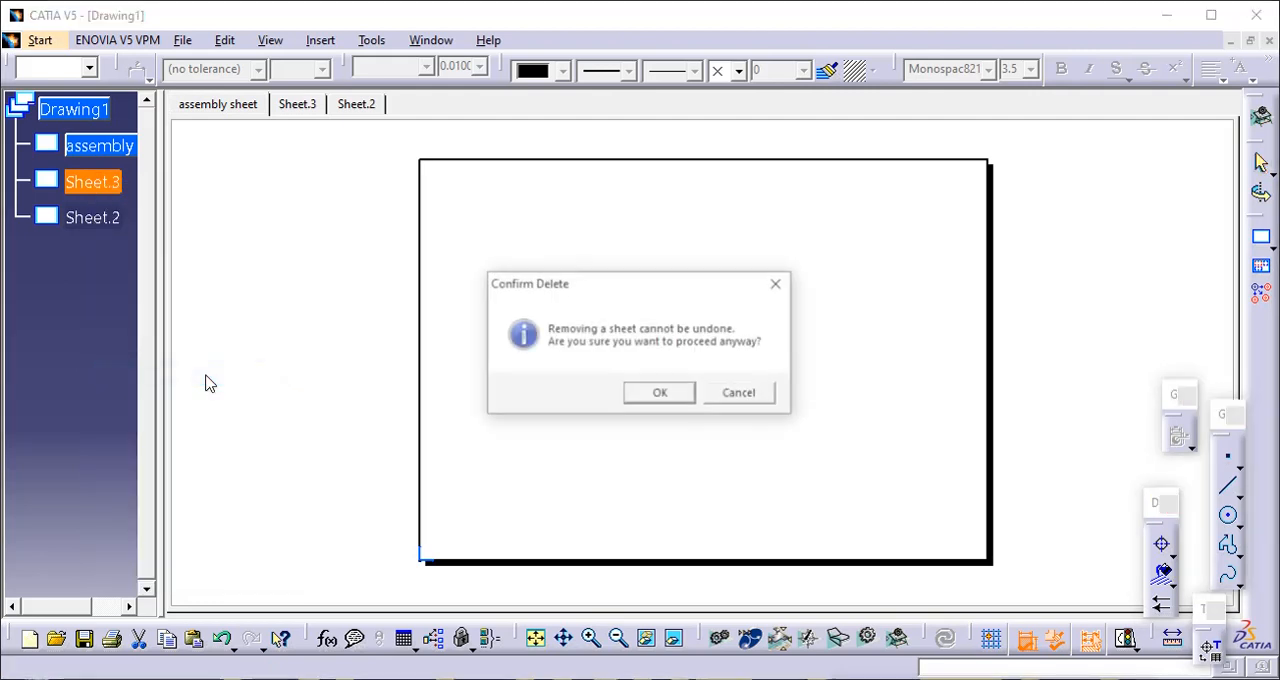
click(662, 394)
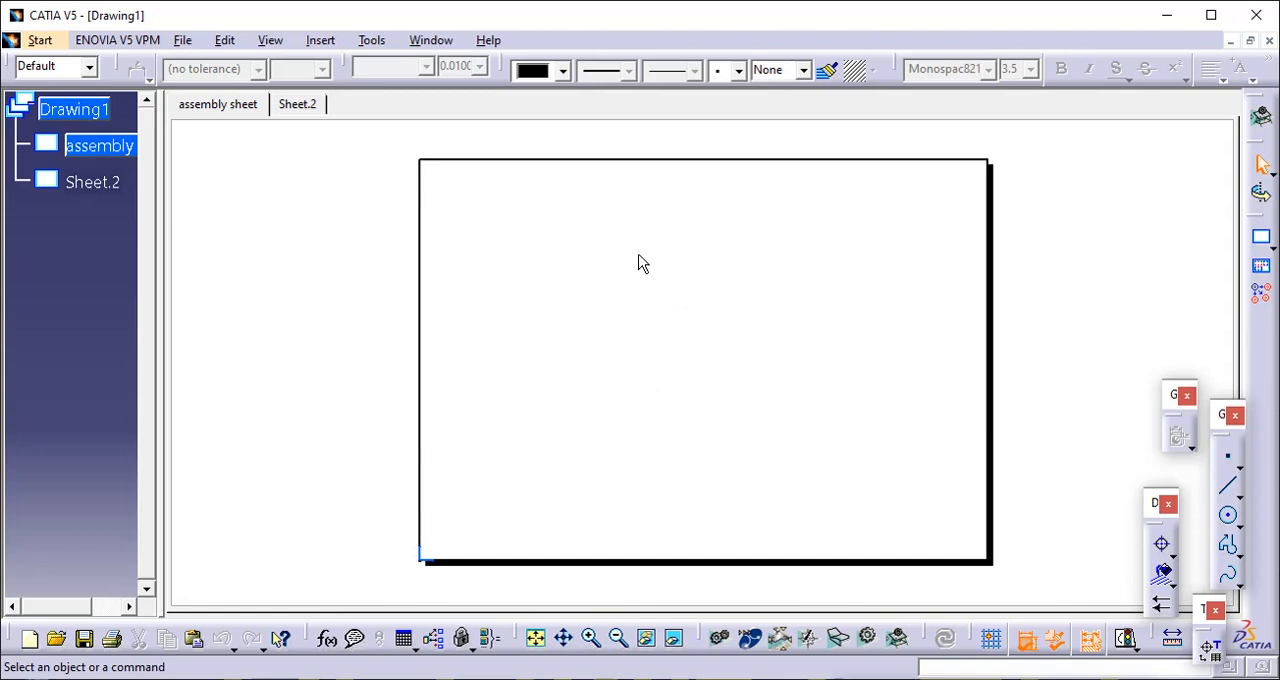
- Switch the assembly sheet to its sheet background and return to the working views
click(224, 40)
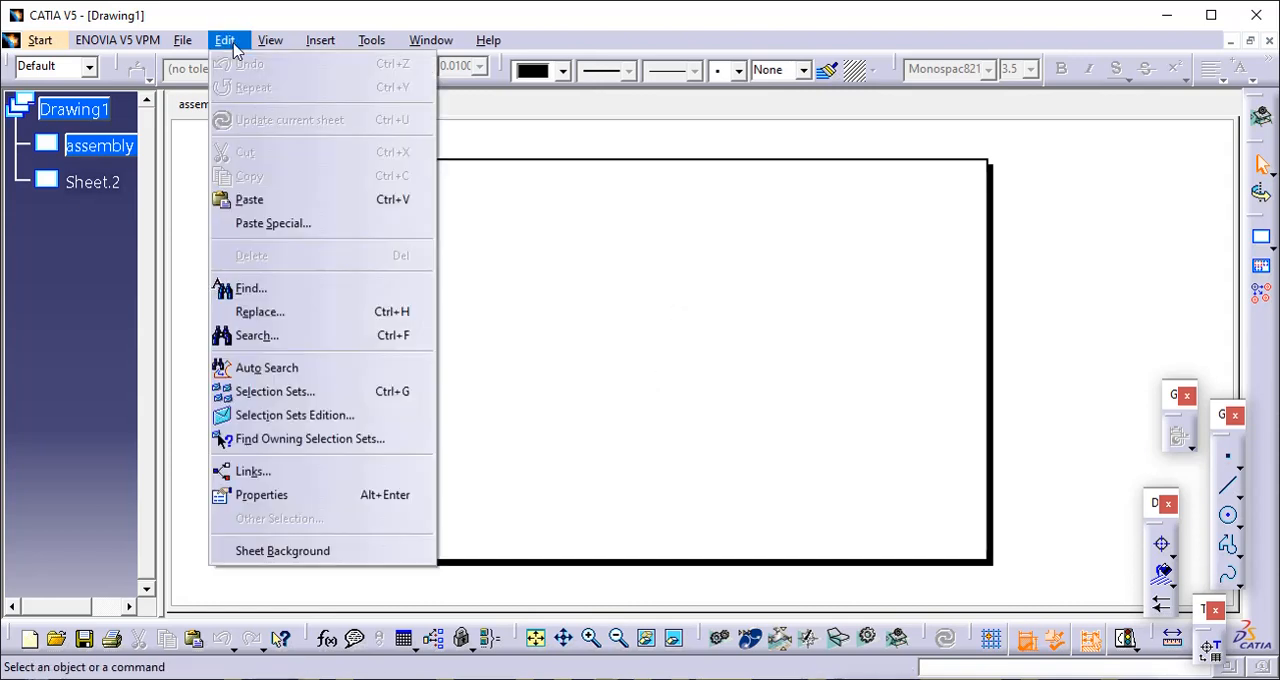
click(330, 556)
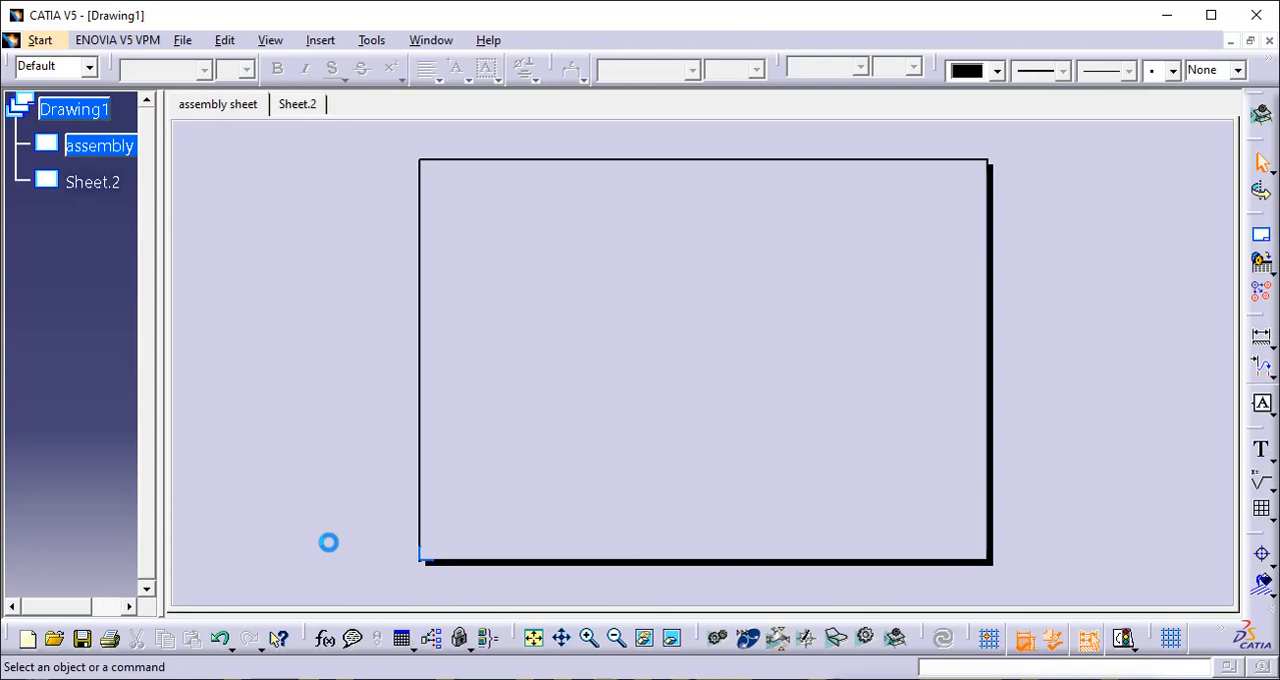
click(225, 42)
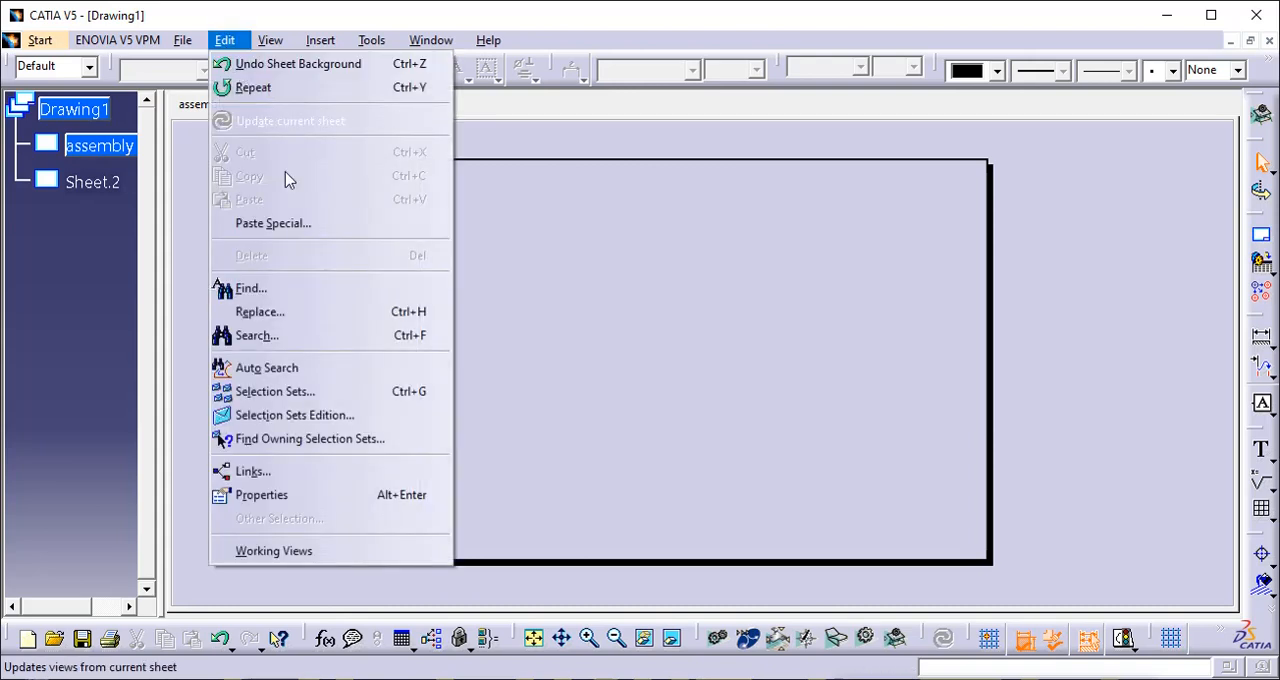
click(274, 551)
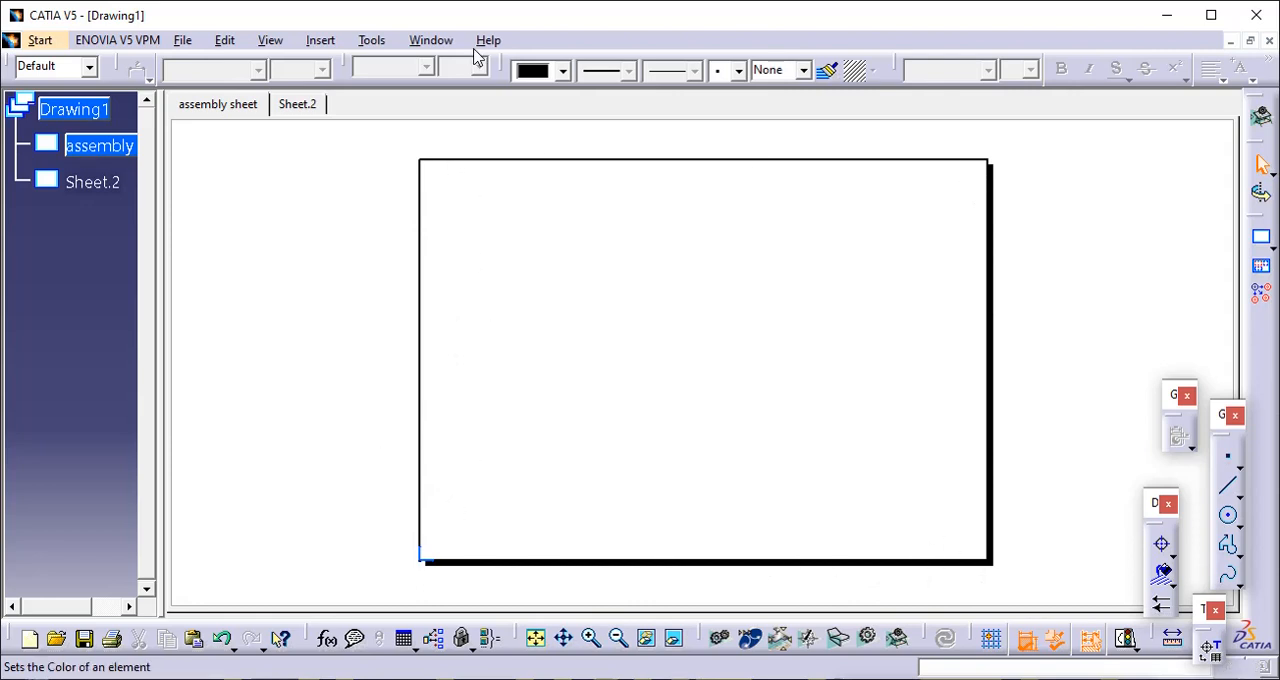
- Enter the assembly sheet's background and open the Frame and Title Block settings
click(222, 44)
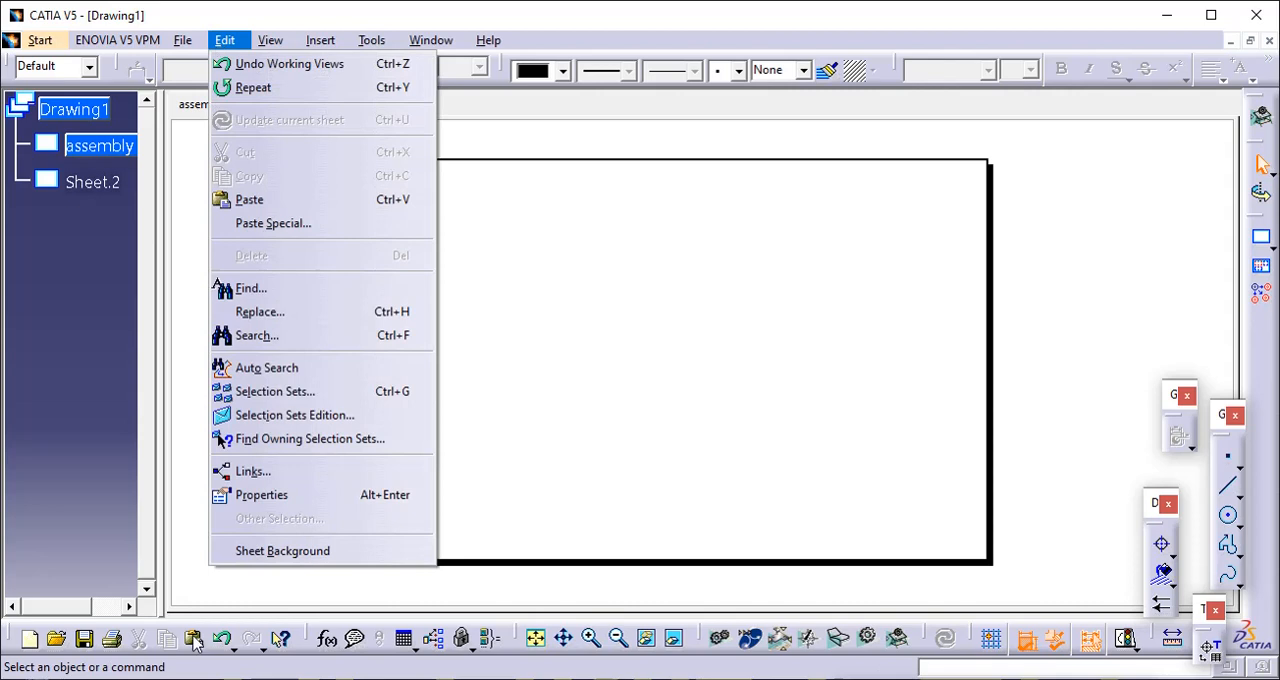
click(260, 555)
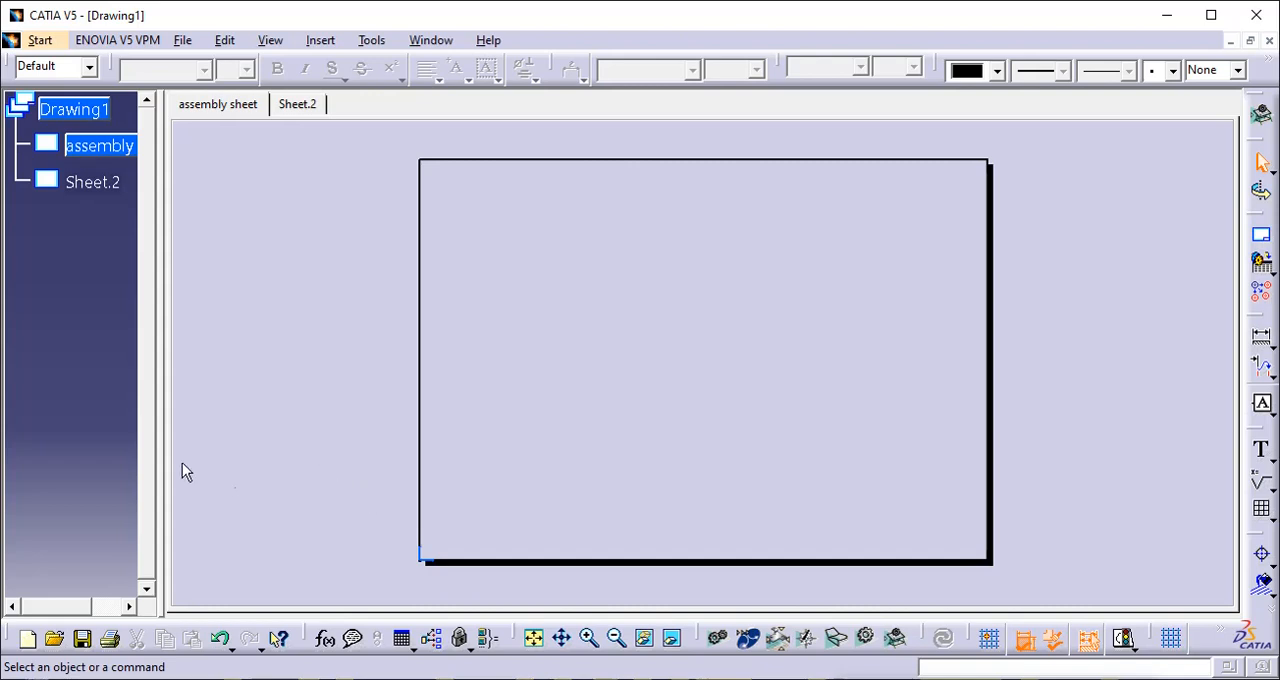
click(318, 40)
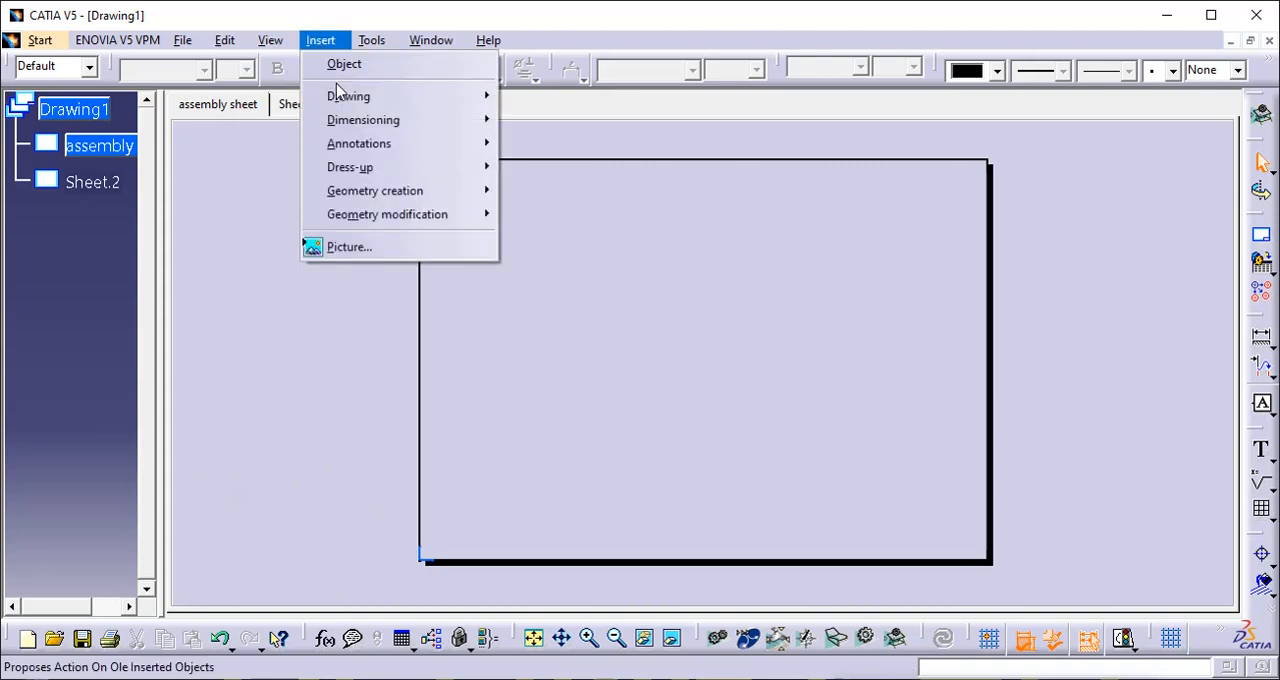
mouse_move(340, 96)
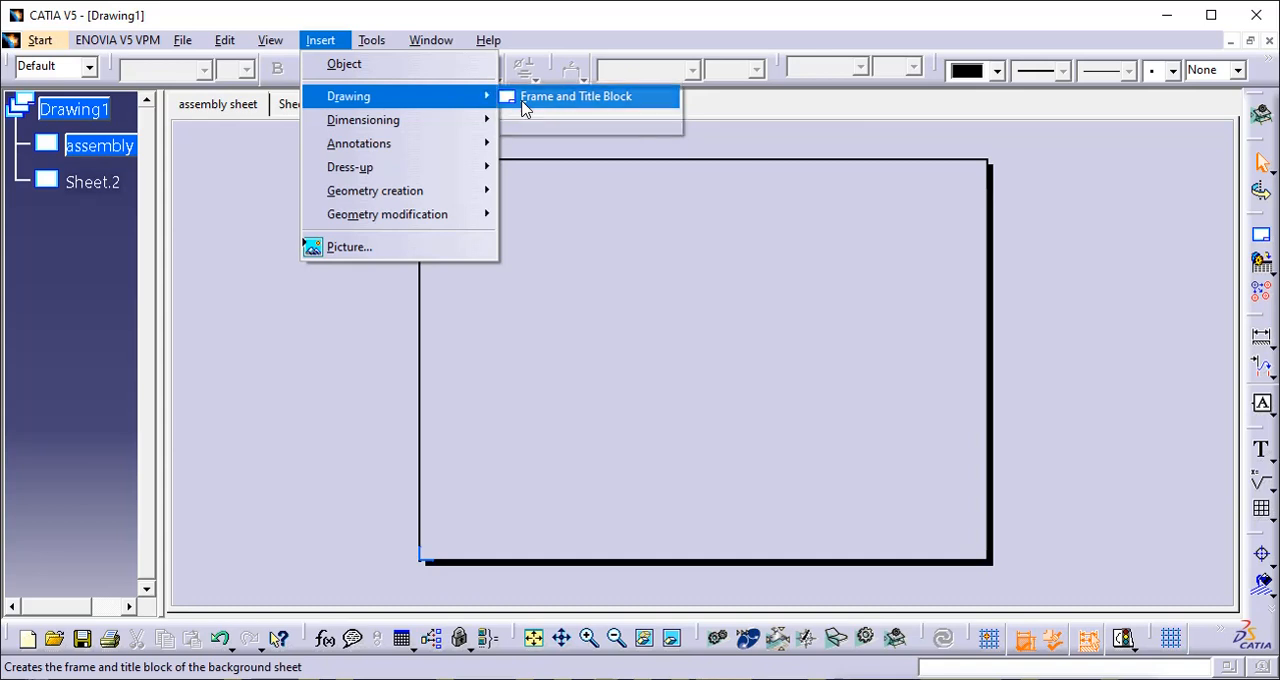
click(523, 108)
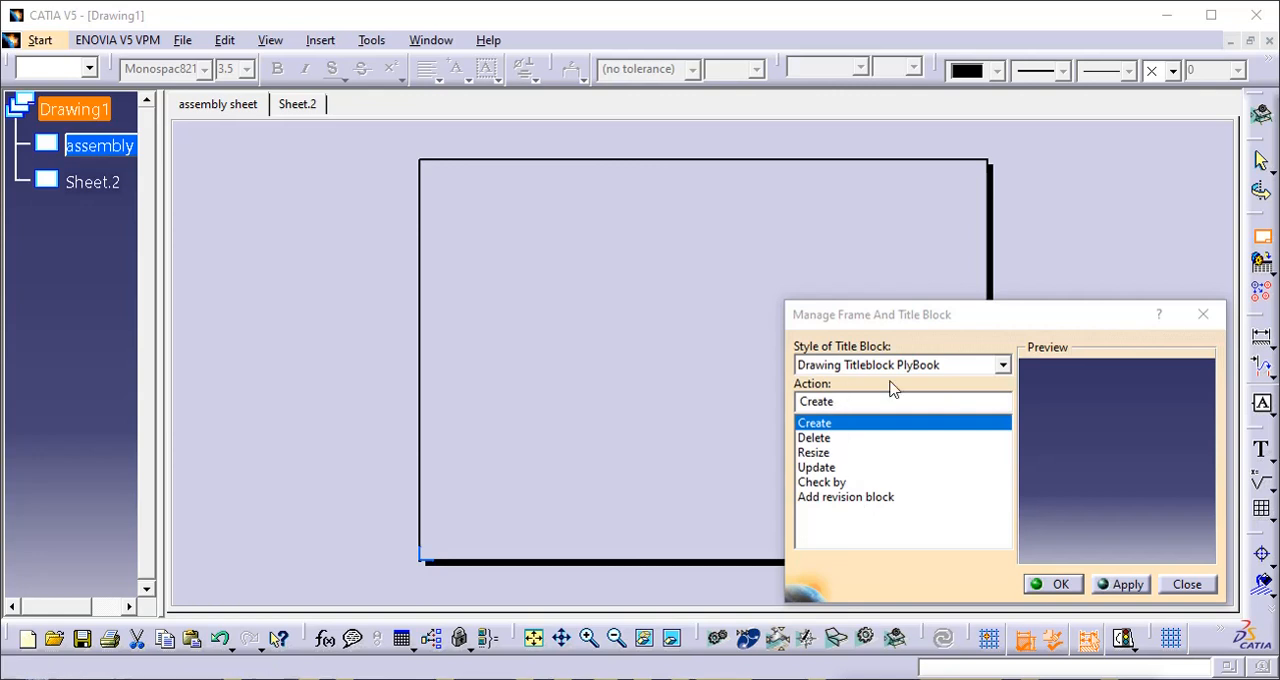
- Create the sheet's frame and title block in the Drawing Titleblock PlyBook style and accept it
click(1002, 365)
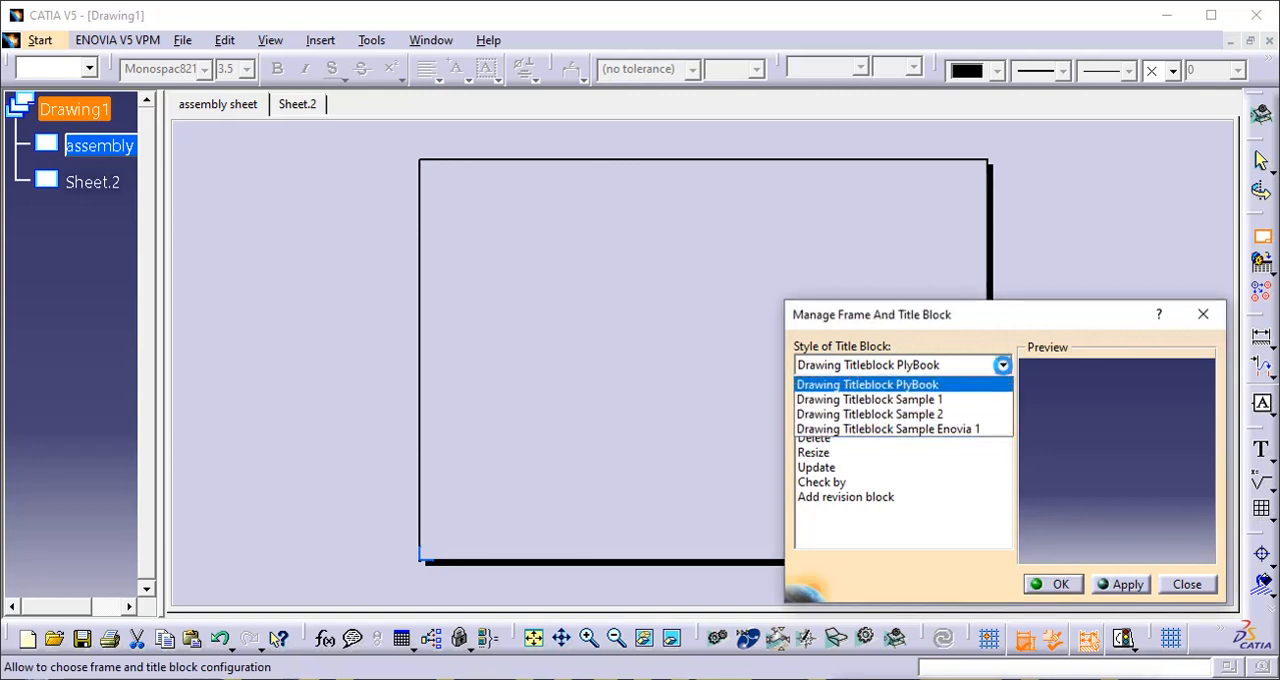
click(981, 570)
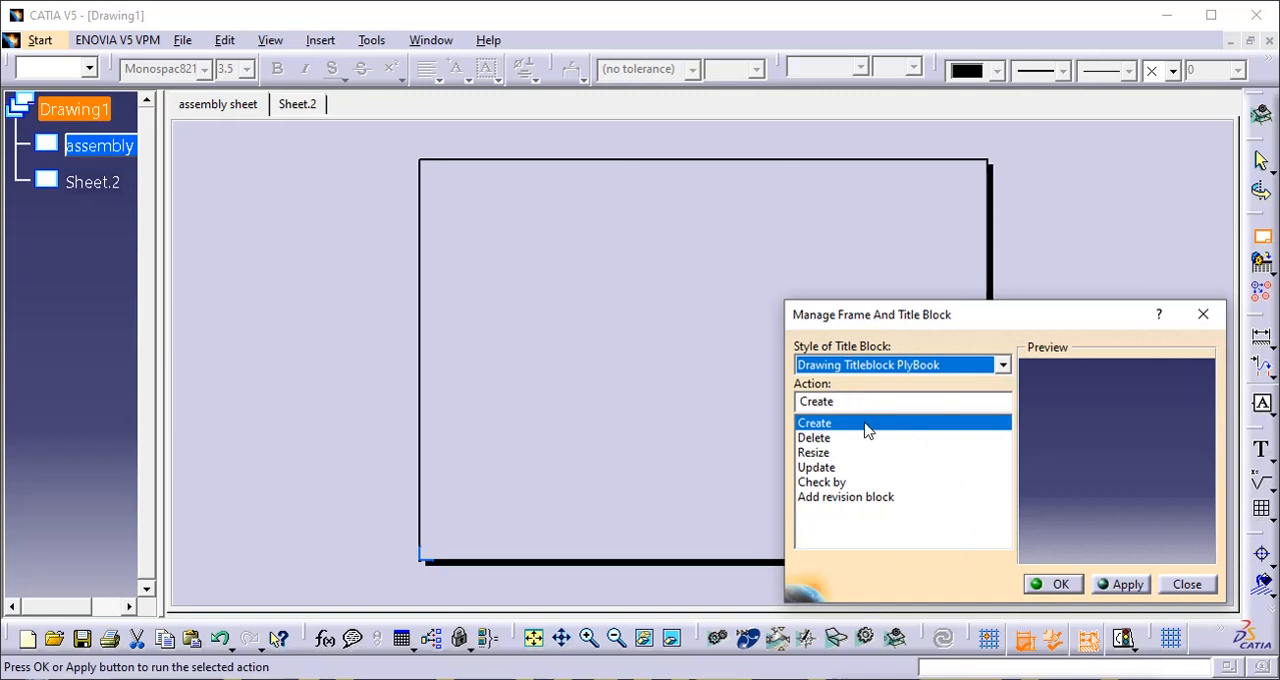
click(1001, 366)
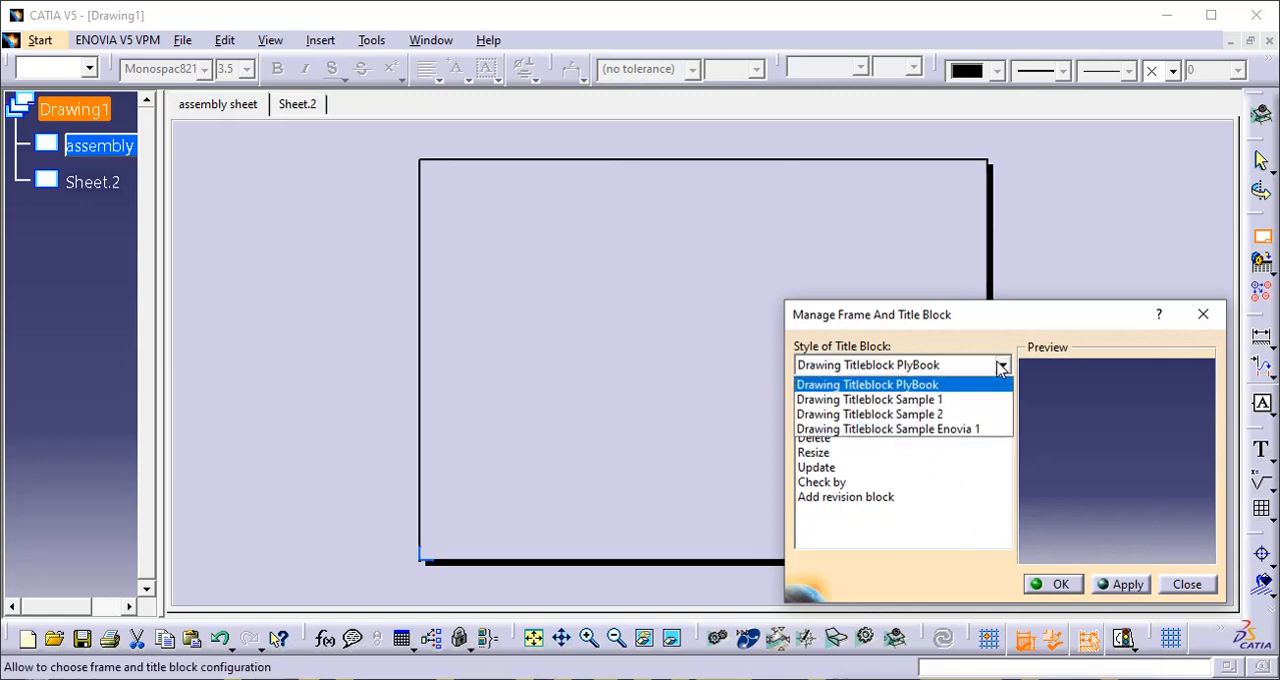
click(944, 386)
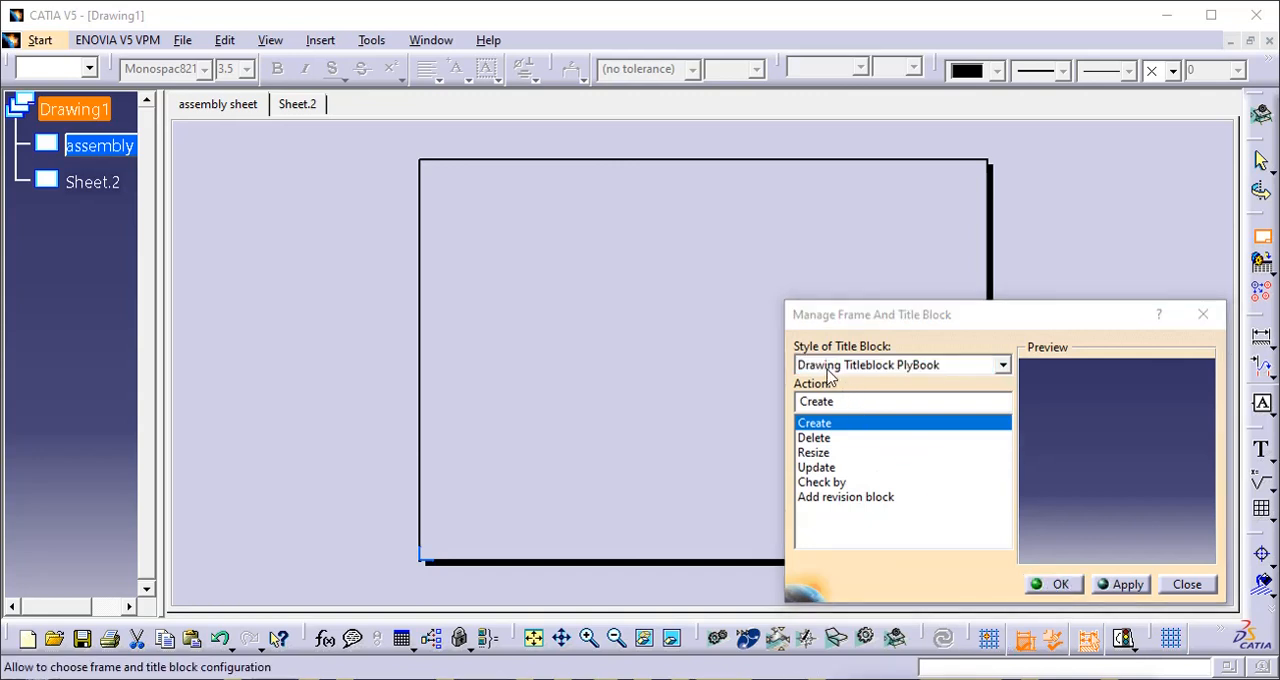
click(1114, 591)
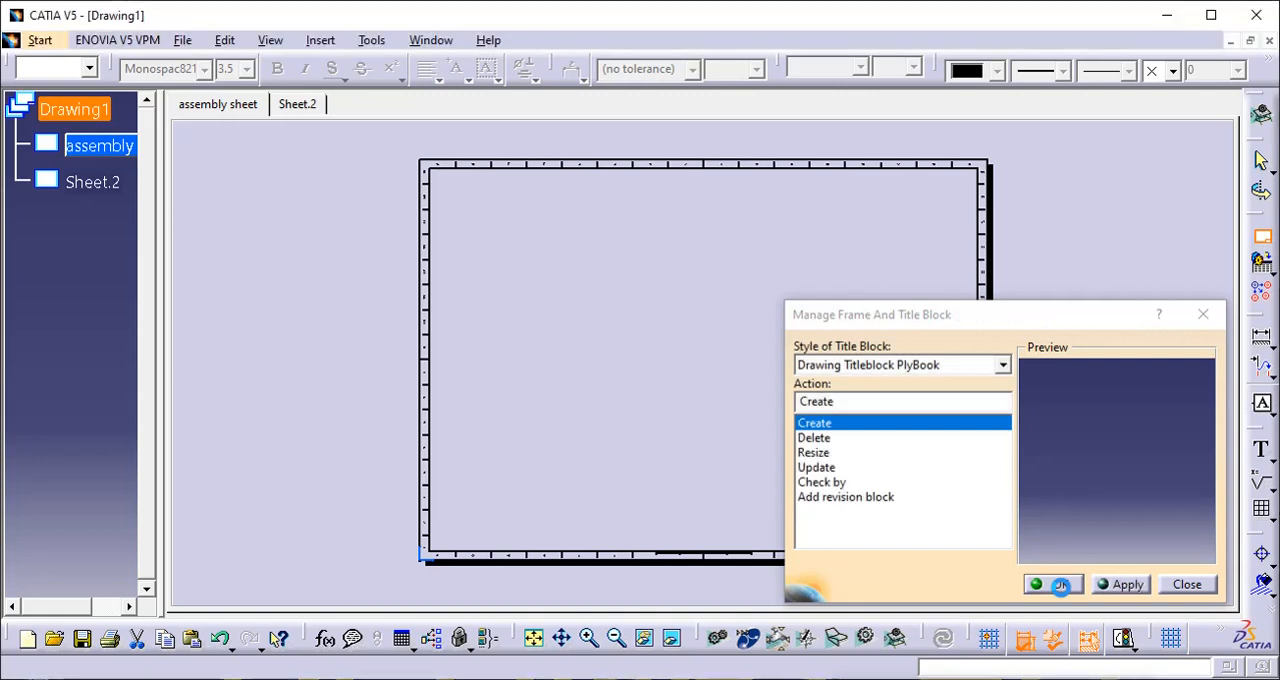
drag(1023, 306, 287, 282)
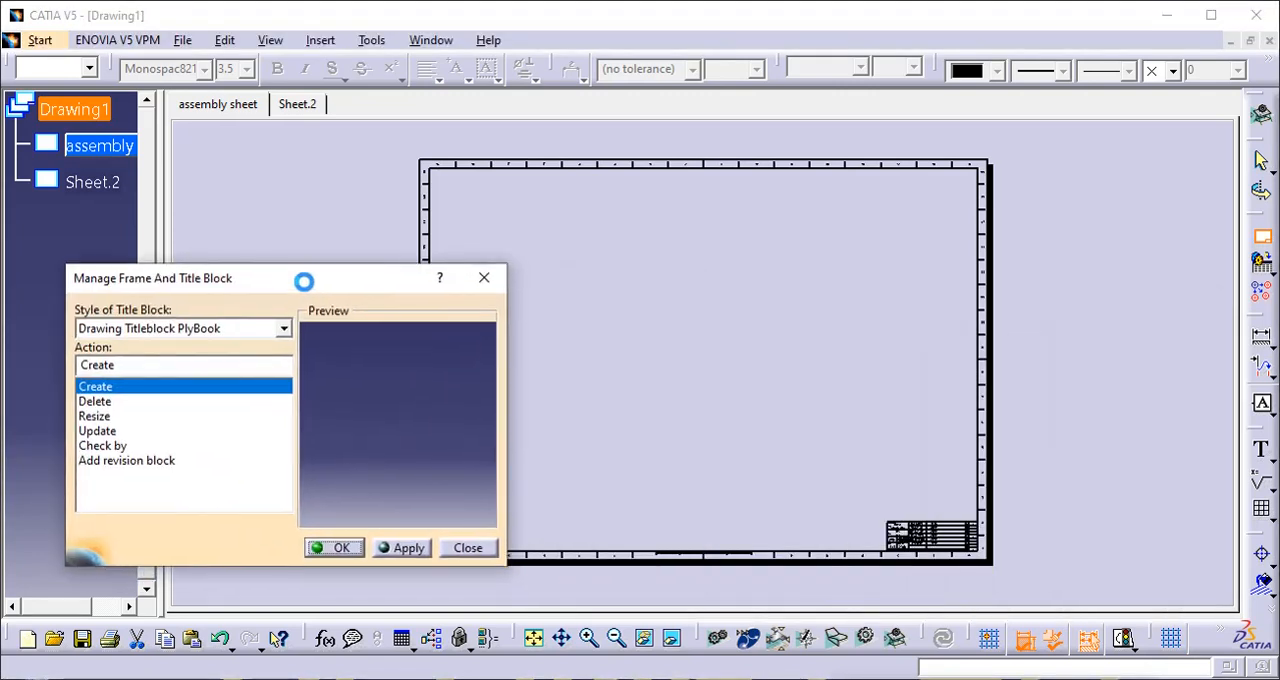
click(337, 550)
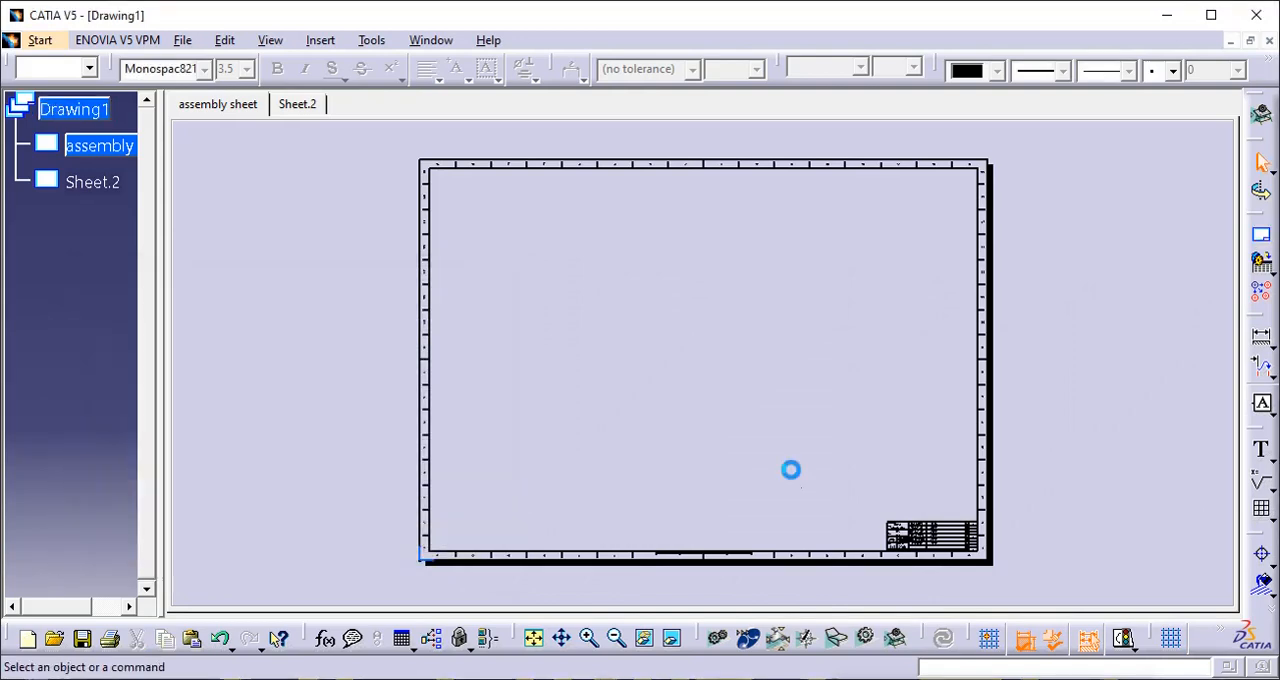
- Inspect the new title block and try to open the assembly sheet's properties while in the sheet background
middle_drag(820, 472, 781, 280)
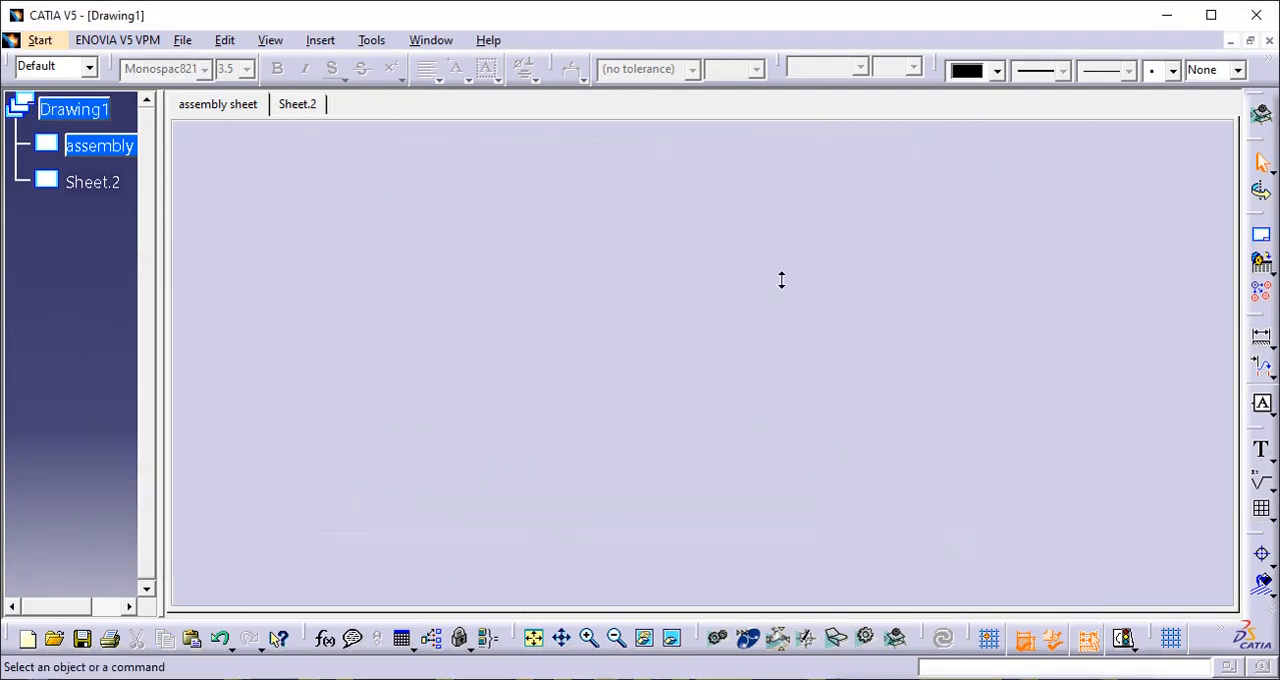
middle_drag(900, 388, 666, 252)
middle_drag(791, 426, 949, 113)
middle_drag(961, 239, 961, 246)
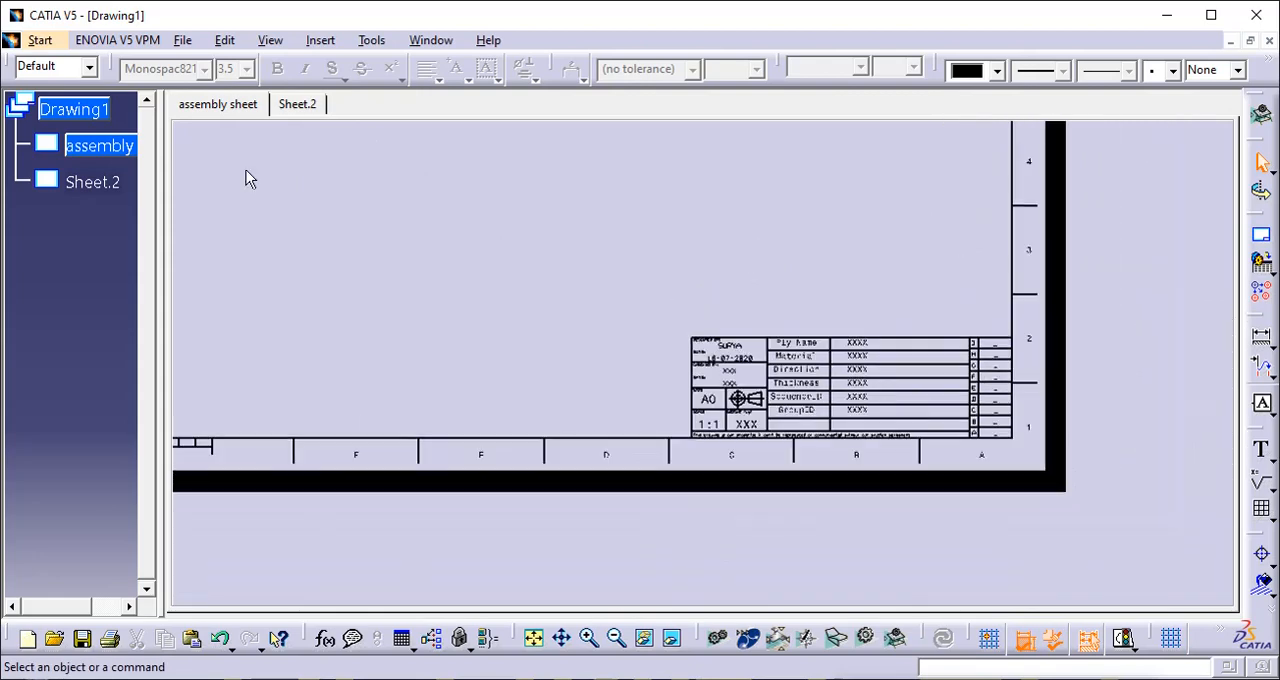
click(113, 148)
right_click(113, 148)
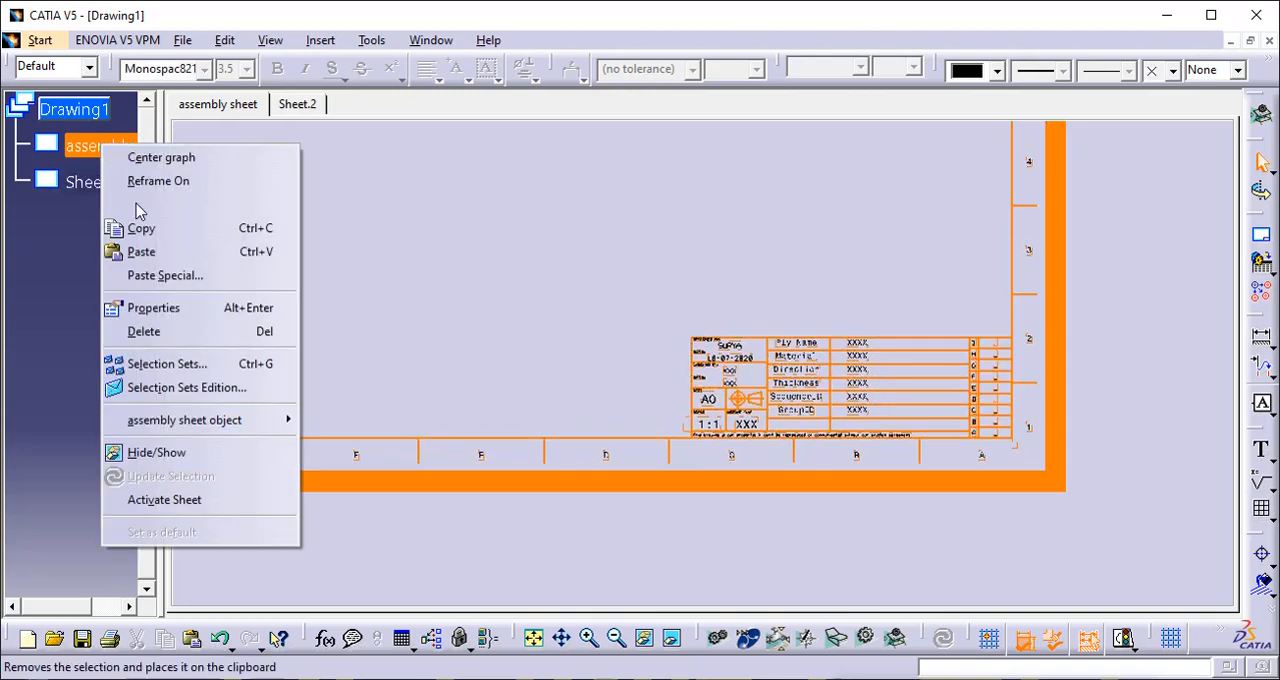
click(155, 308)
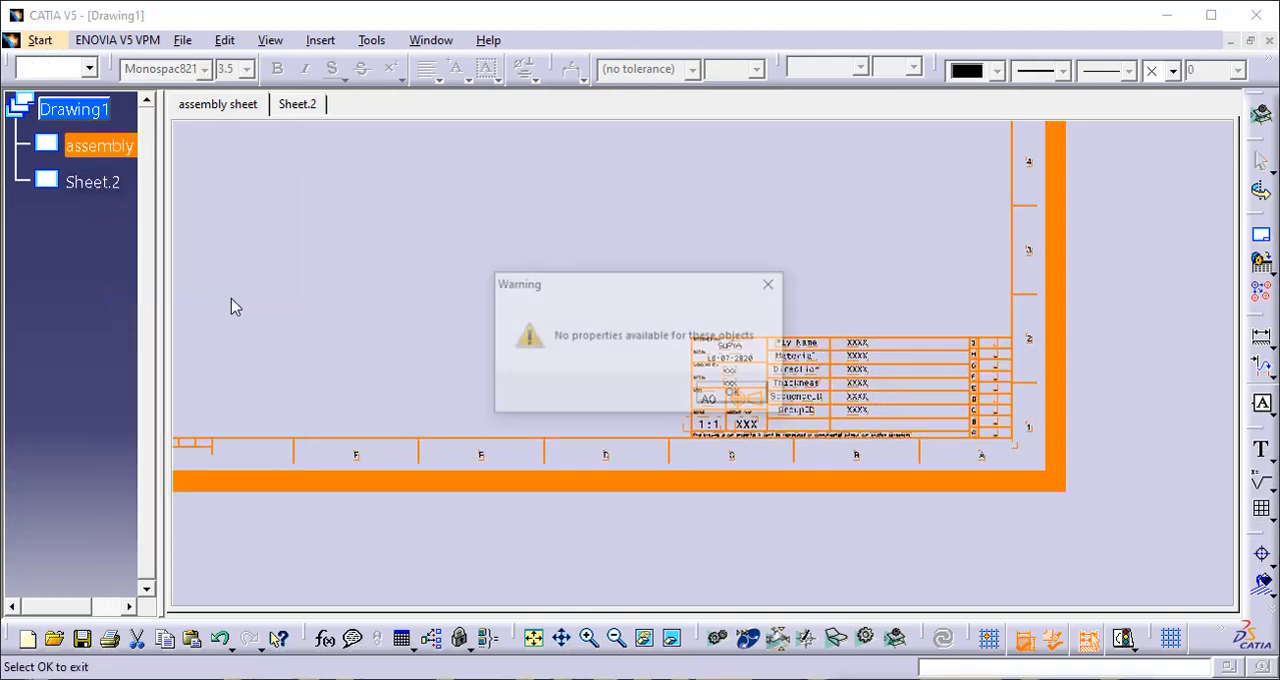
click(730, 394)
right_click(95, 150)
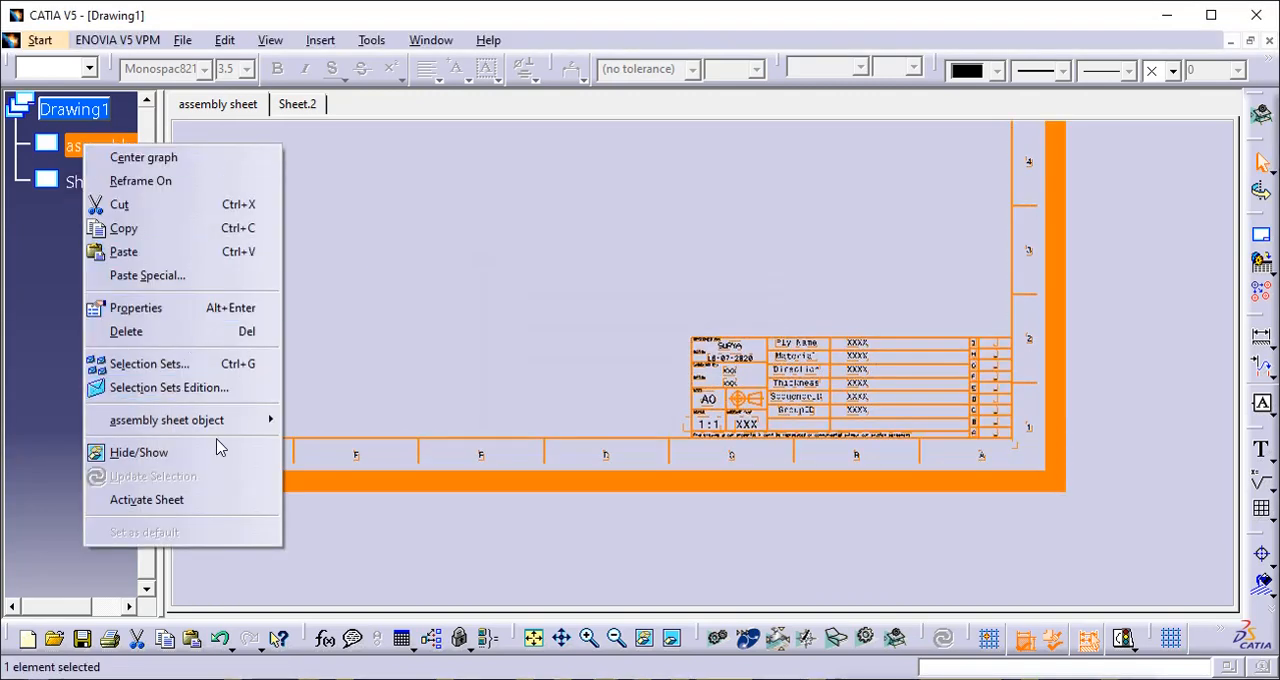
mouse_move(220, 430)
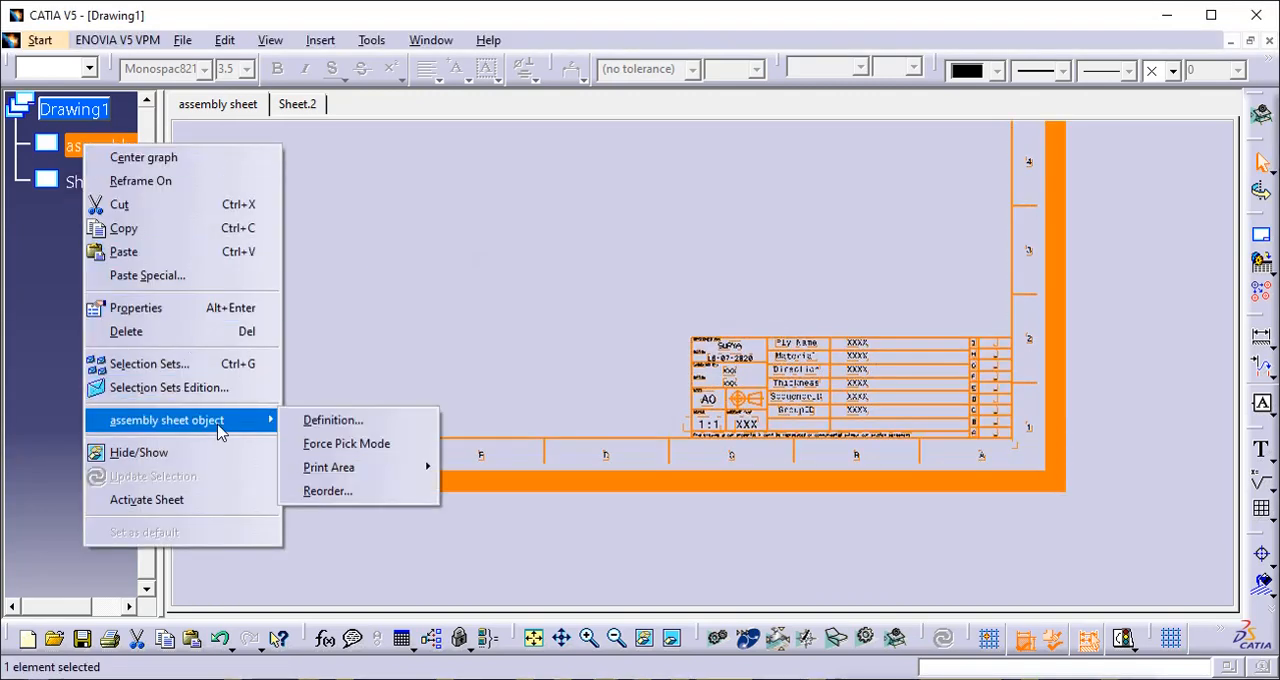
click(466, 512)
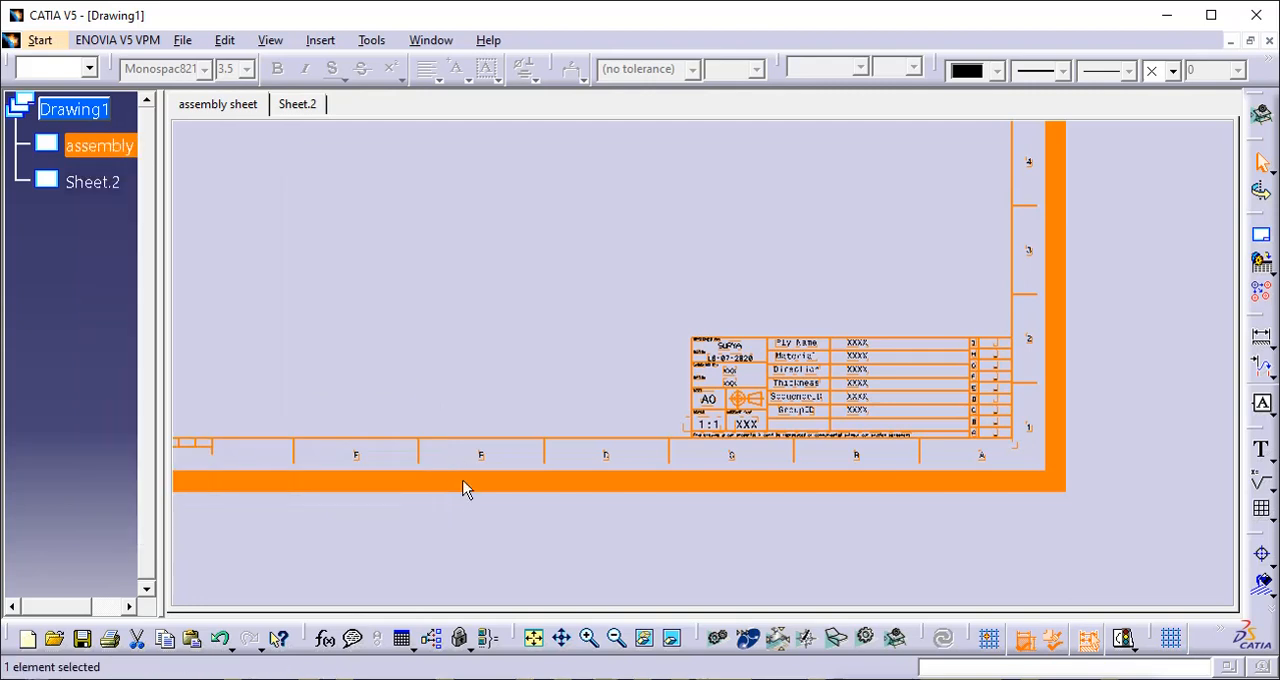
- Leave the sheet background and return to the working views of the assembly sheet
click(320, 41)
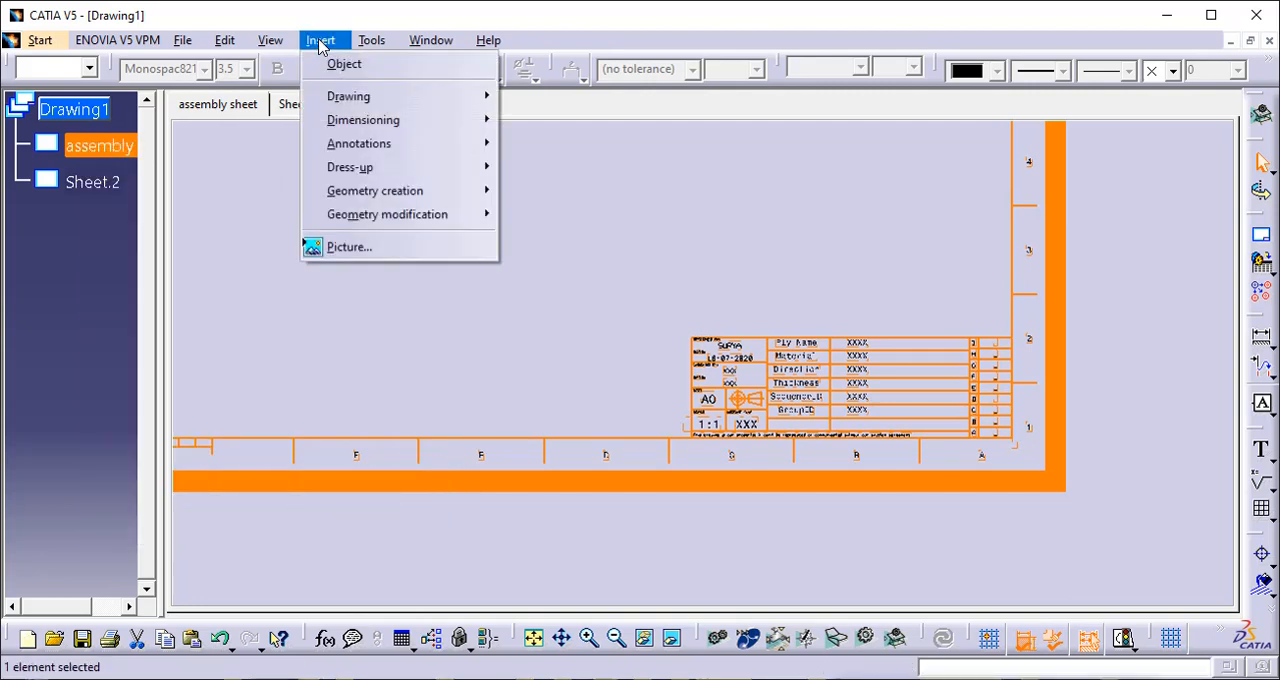
mouse_move(224, 40)
mouse_move(320, 574)
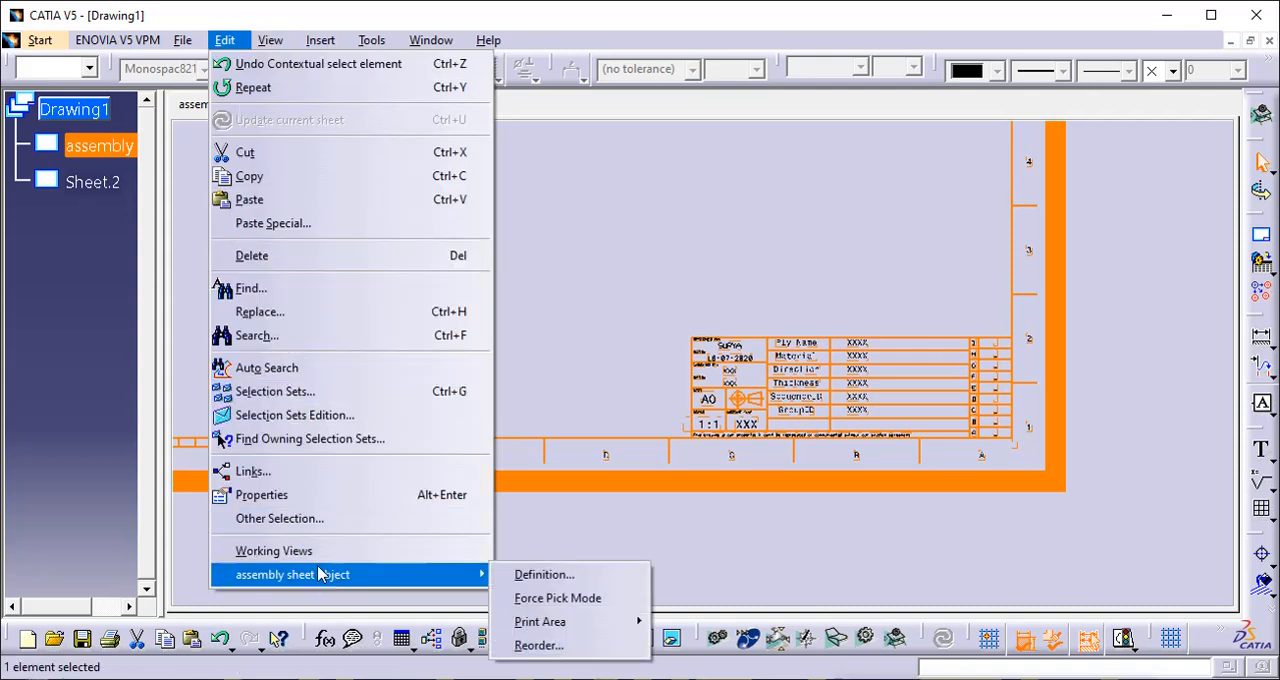
click(300, 551)
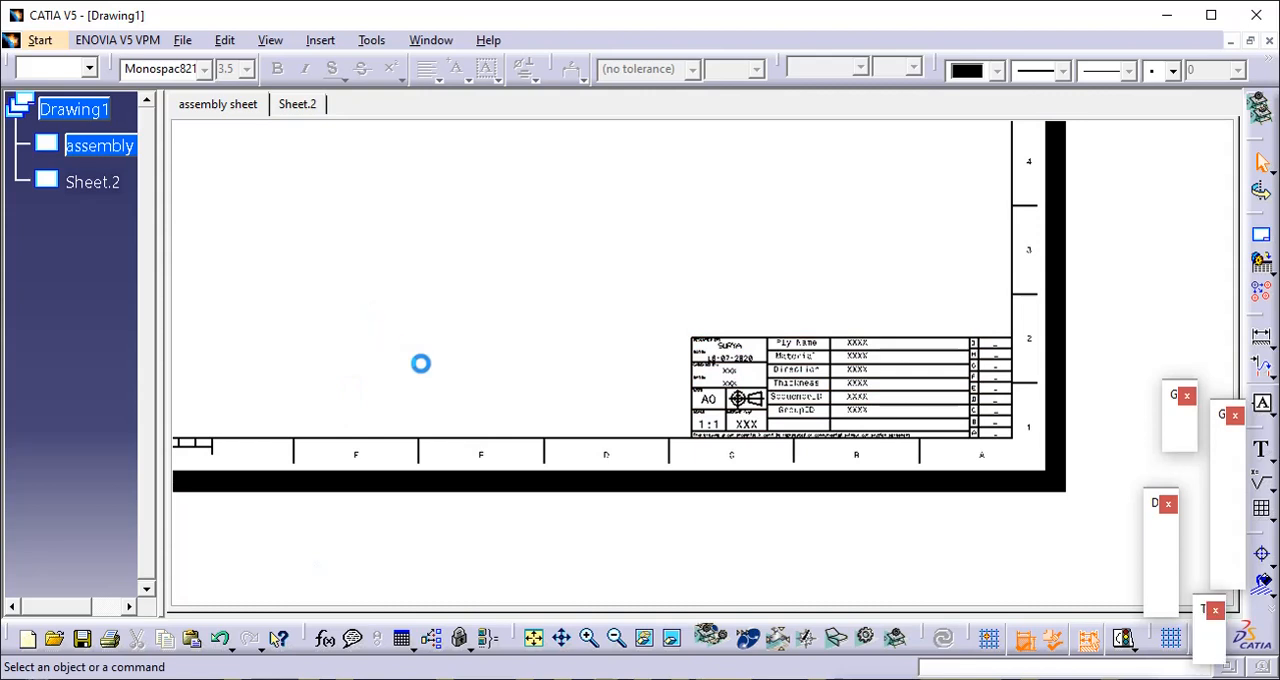
- Set the assembly sheet's format to A4 ISO in its properties and accept the change
right_click(79, 138)
click(74, 145)
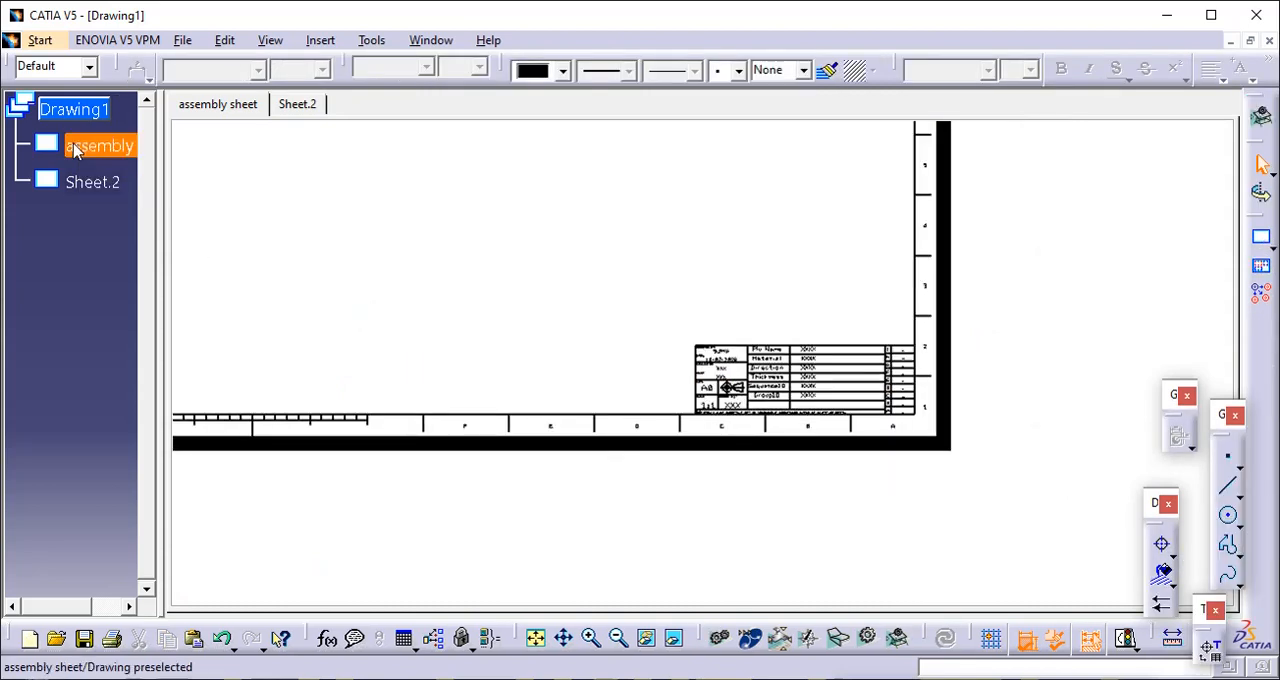
click(75, 148)
right_click(75, 148)
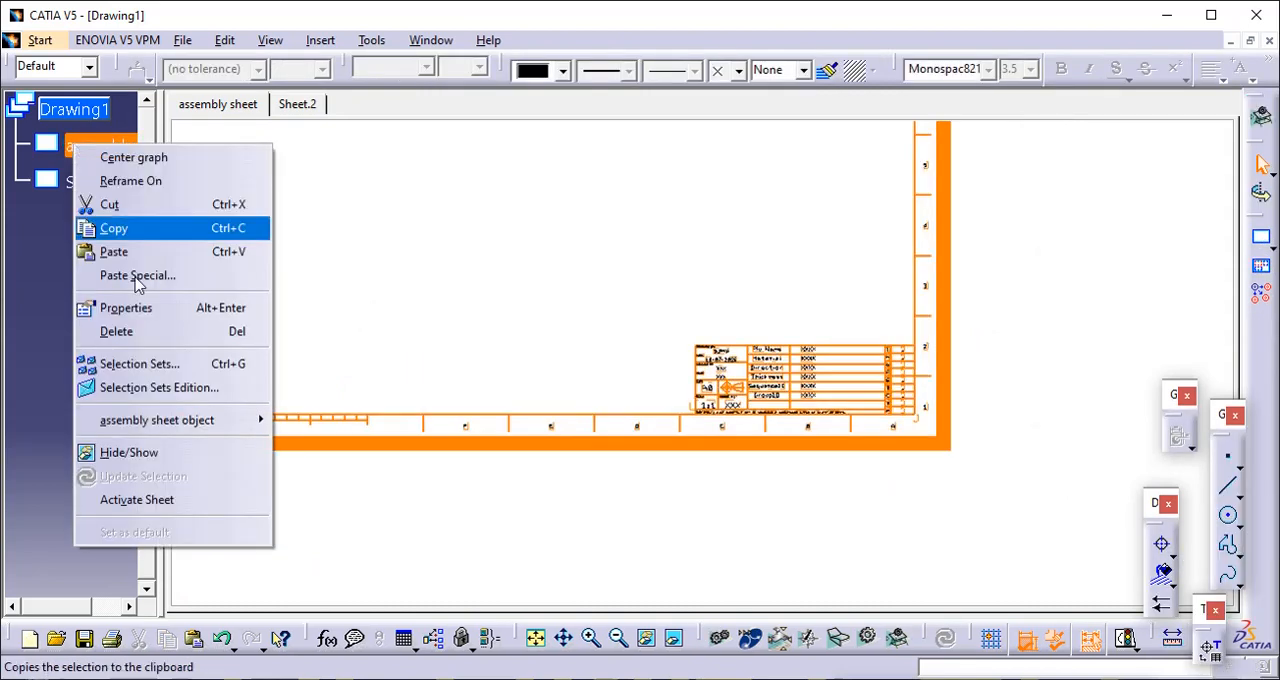
click(180, 318)
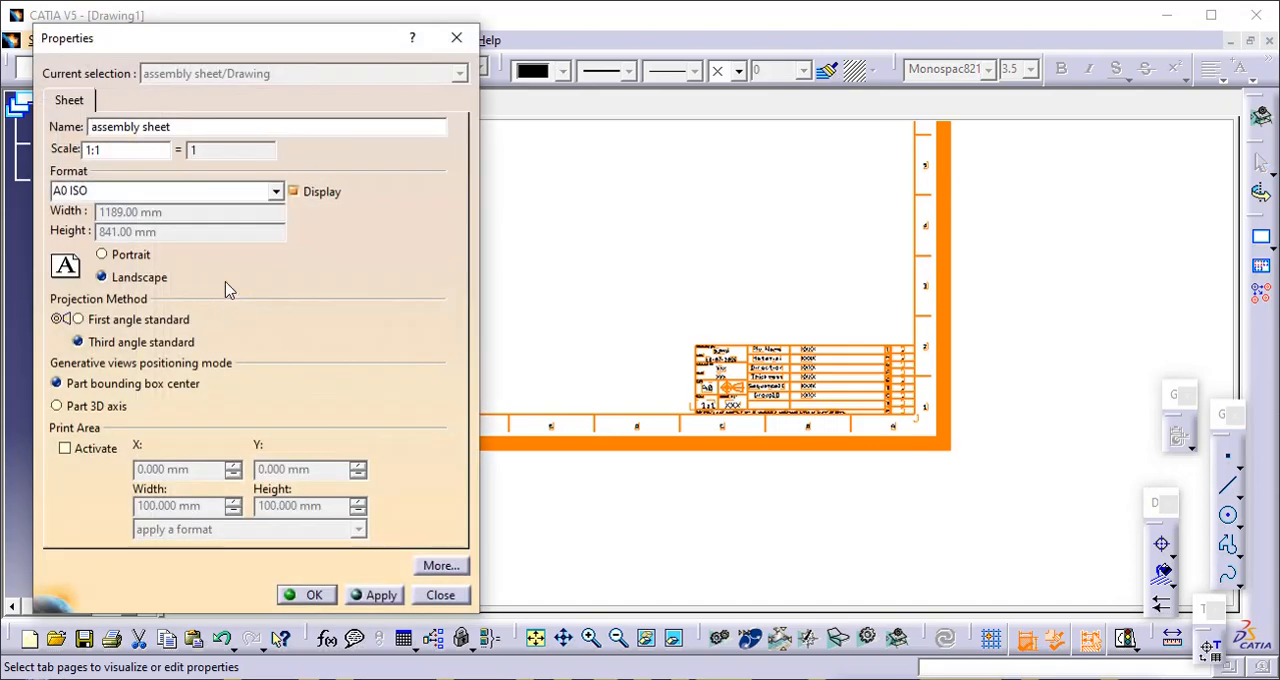
click(177, 191)
click(274, 190)
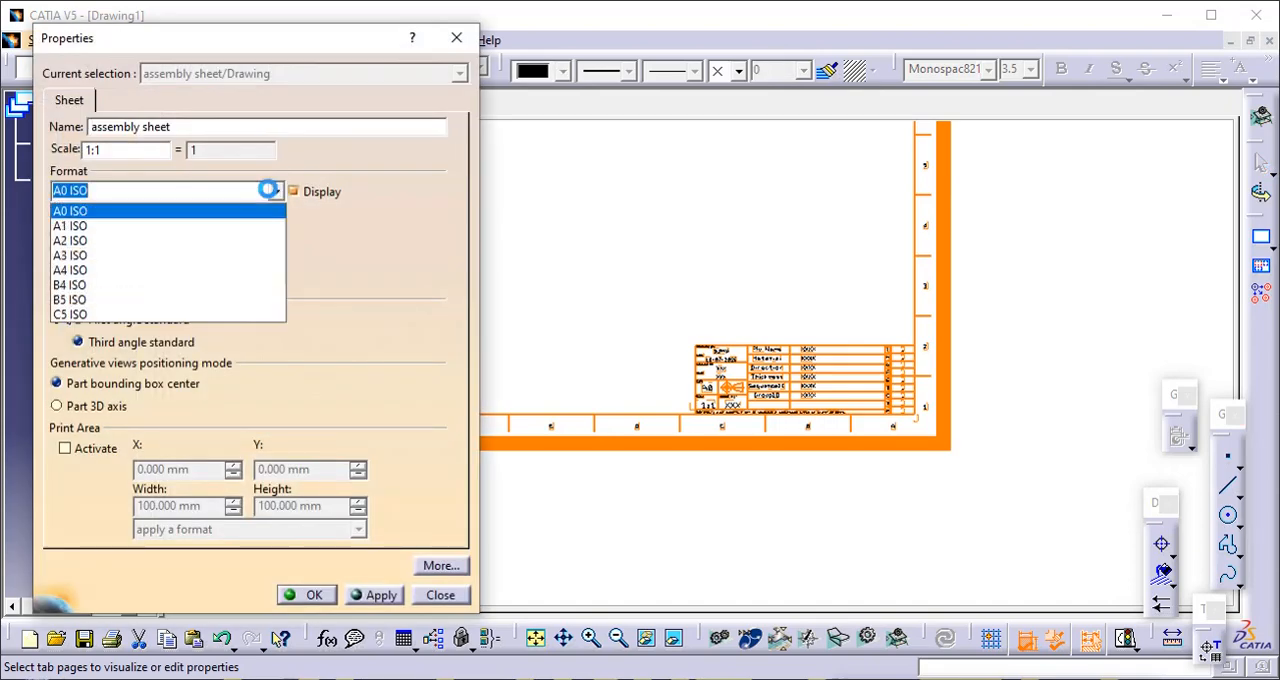
click(225, 270)
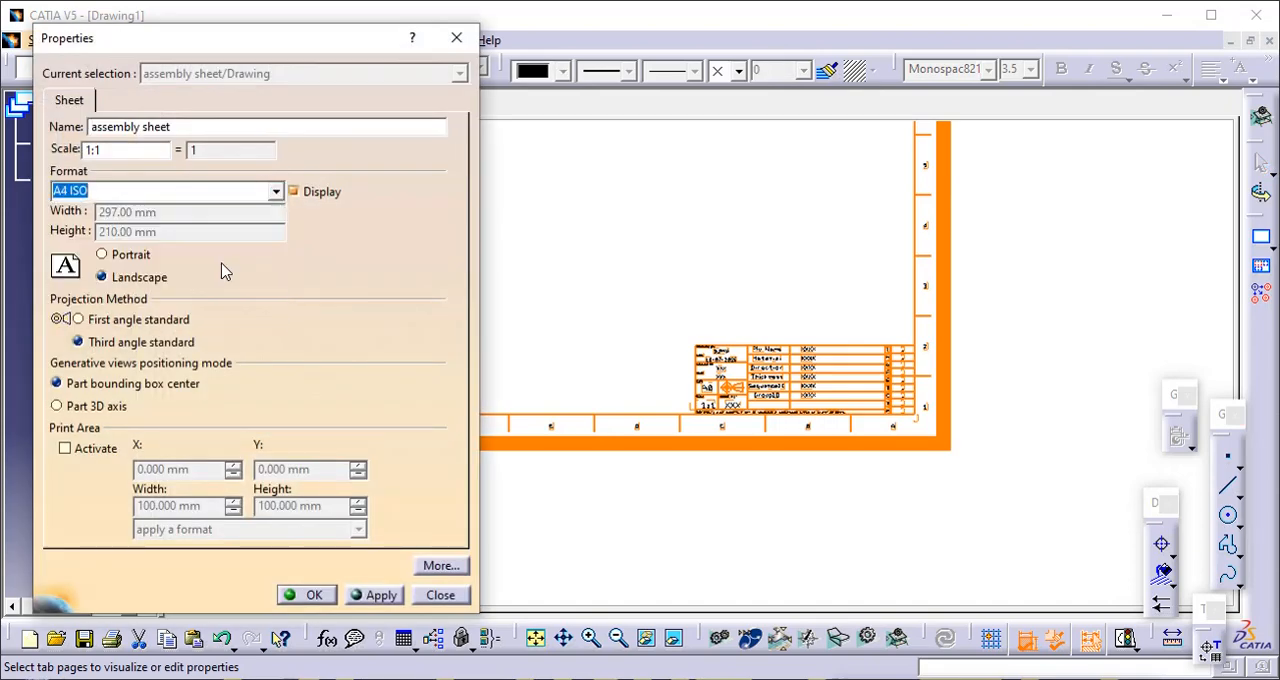
click(310, 595)
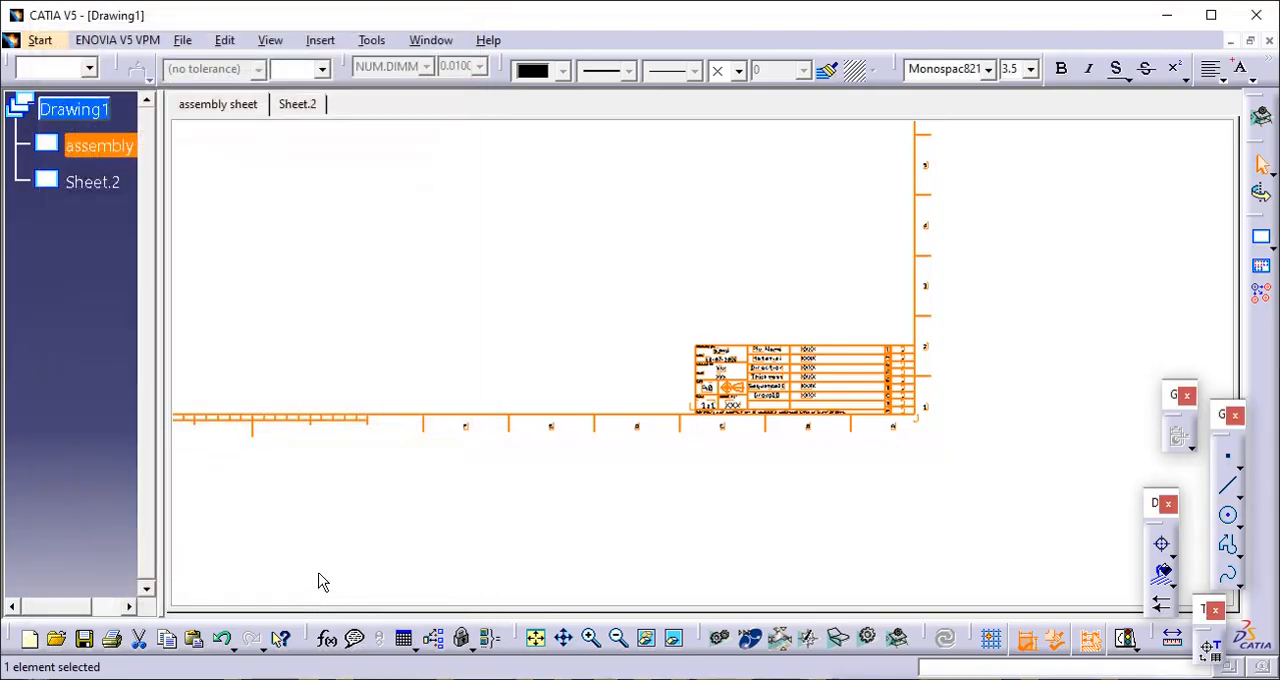
- Try to select the whole frame and title block around the sheet with a selection window
ctrl+middle_drag(336, 459, 368, 614)
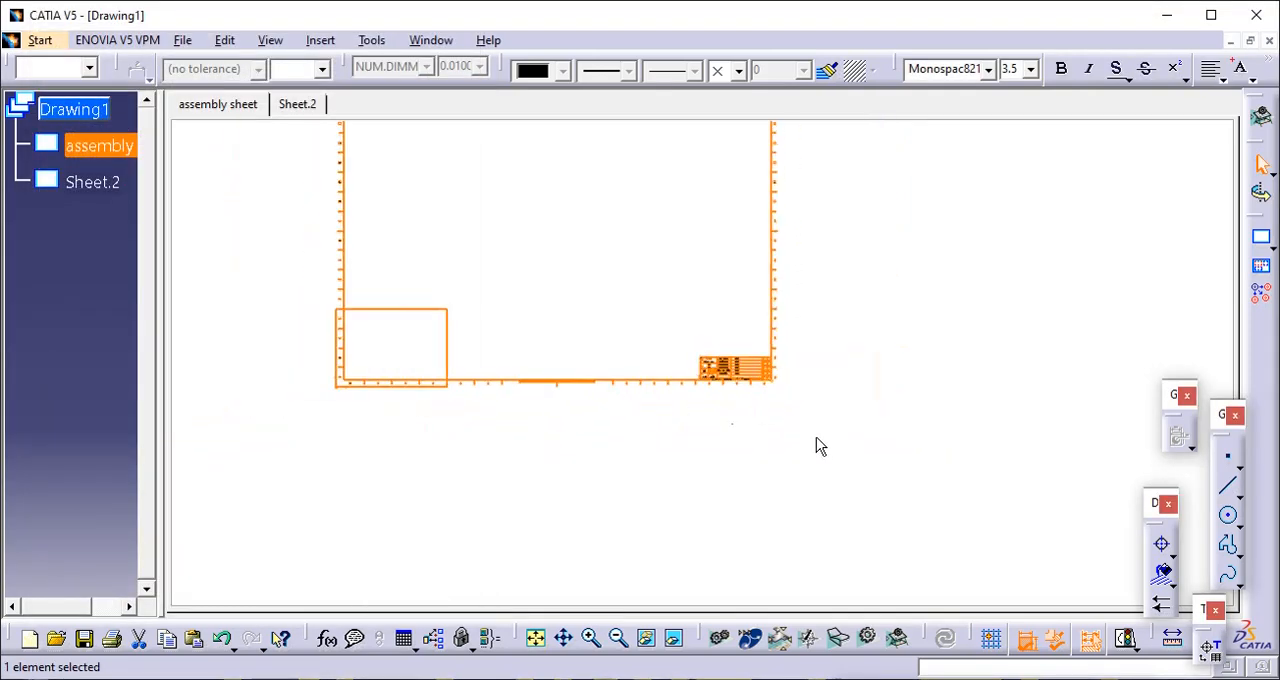
drag(848, 457, 469, 303)
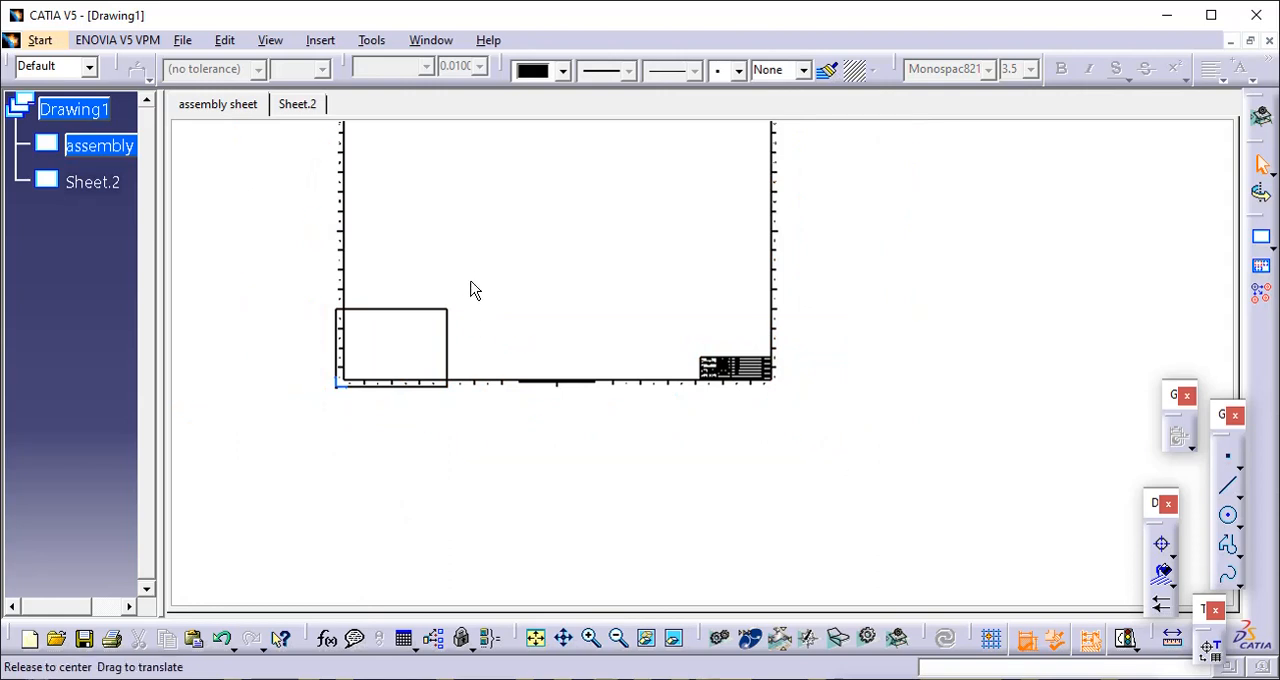
middle_drag(471, 282, 498, 388)
ctrl+middle_drag(498, 388, 497, 418)
drag(380, 198, 874, 514)
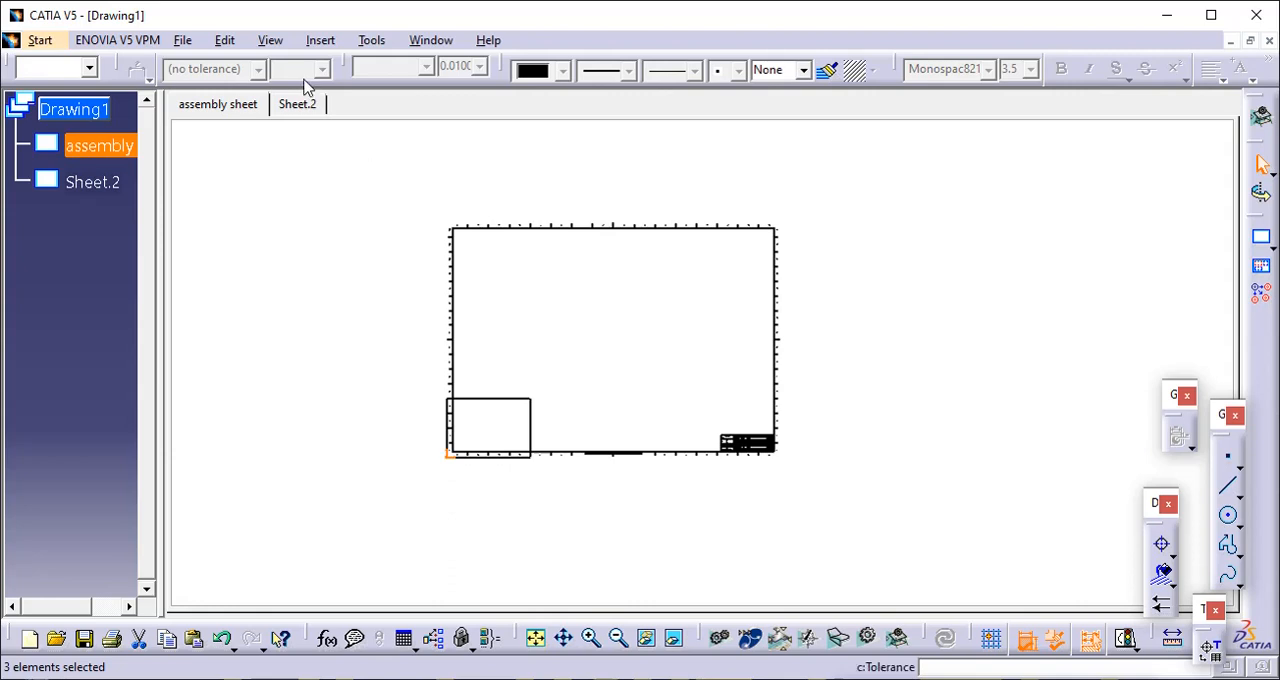
- Switch to the sheet background and delete the oversized frame and title block around the assembly sheet
click(224, 40)
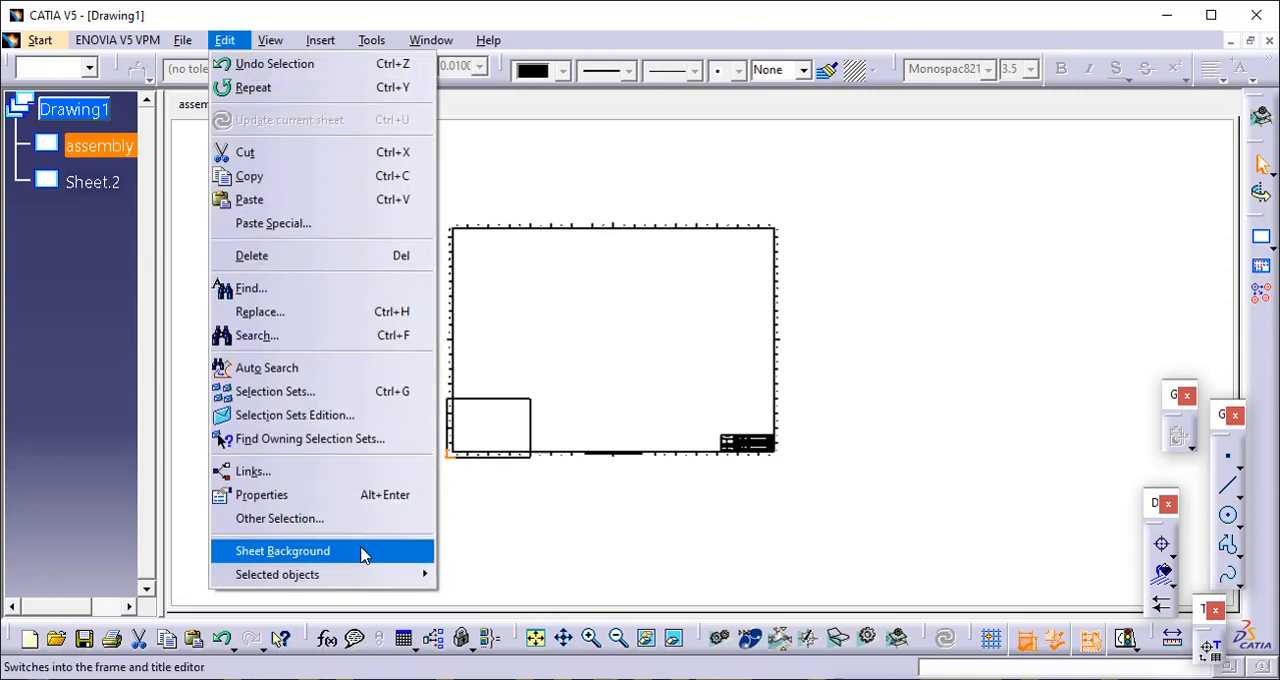
click(363, 551)
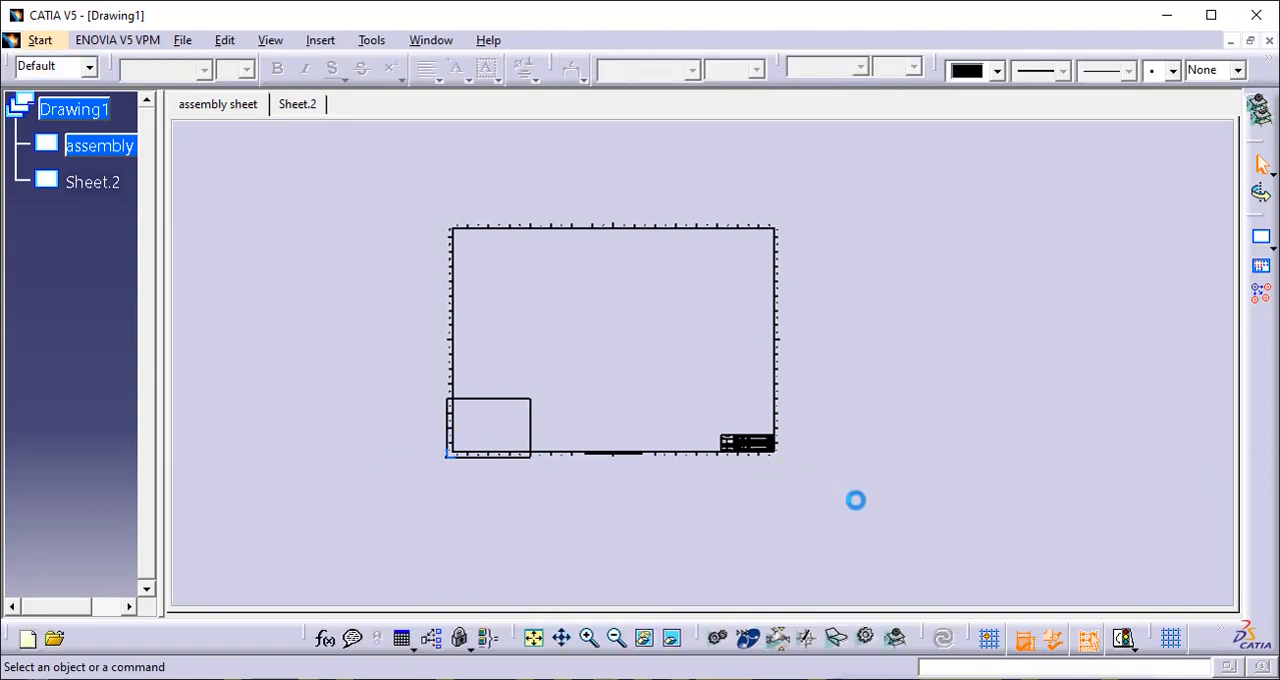
drag(853, 504, 389, 210)
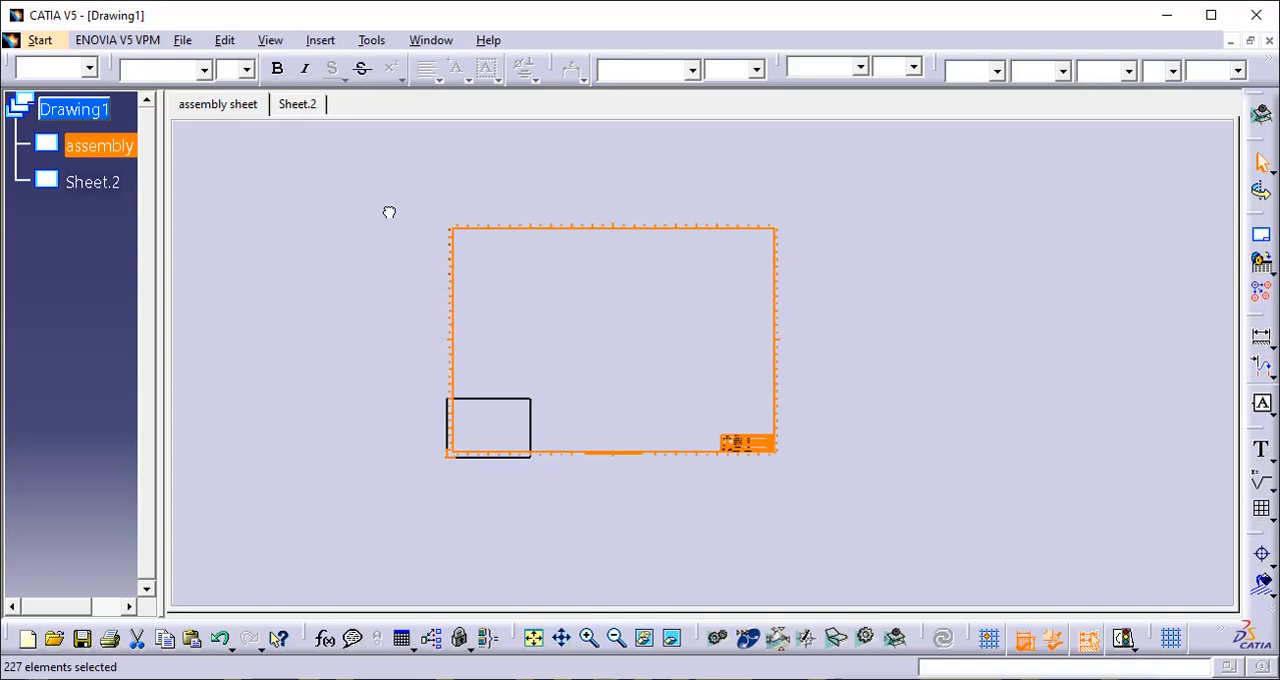
key(Delete)
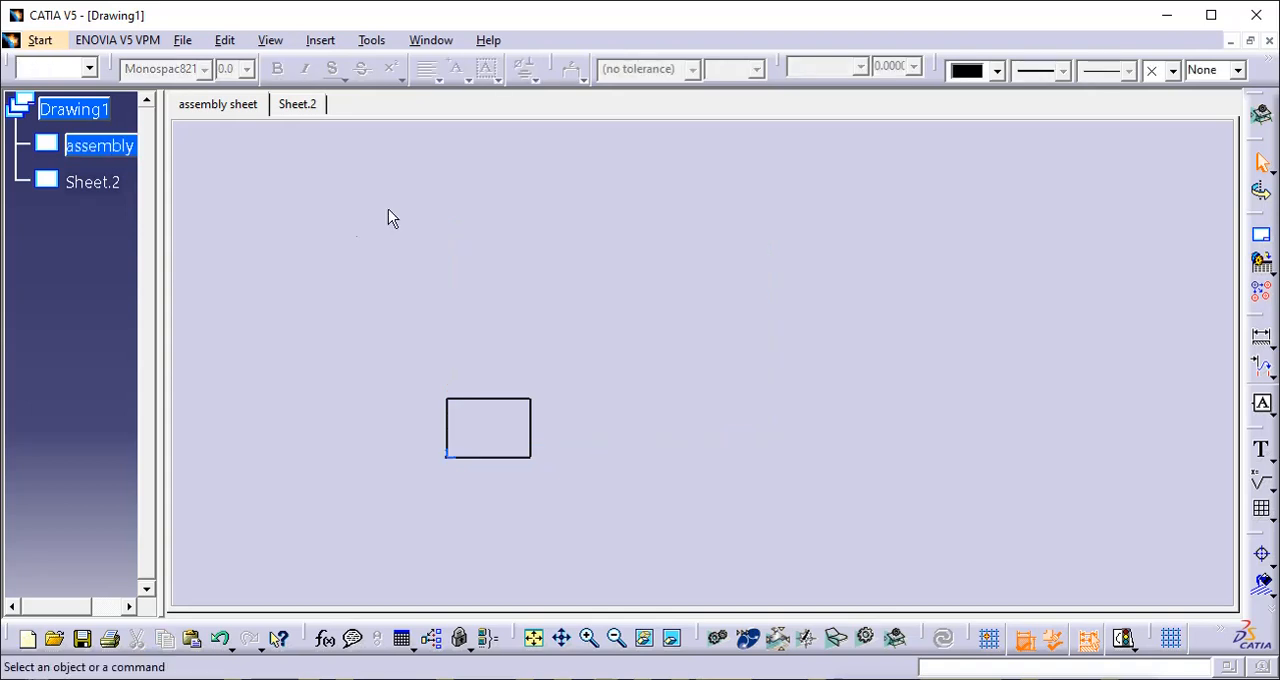
- Create a frame and title block on the assembly sheet in the Drawing Titleblock PlyBook style
mouse_move(431, 311)
middle_down()
mouse_move(498, 256)
mouse_move(480, 191)
mouse_move(708, 257)
mouse_move(686, 183)
mouse_move(588, 316)
mouse_move(557, 266)
mouse_move(572, 298)
middle_up()
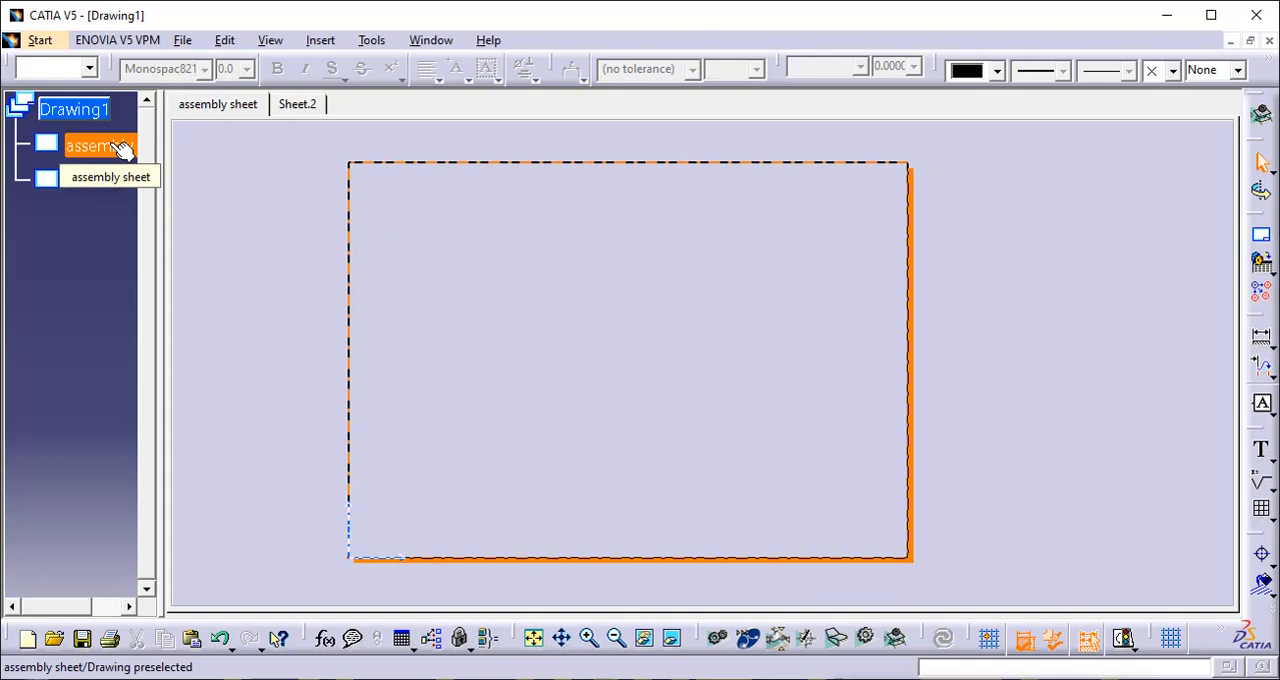
click(308, 40)
mouse_move(286, 42)
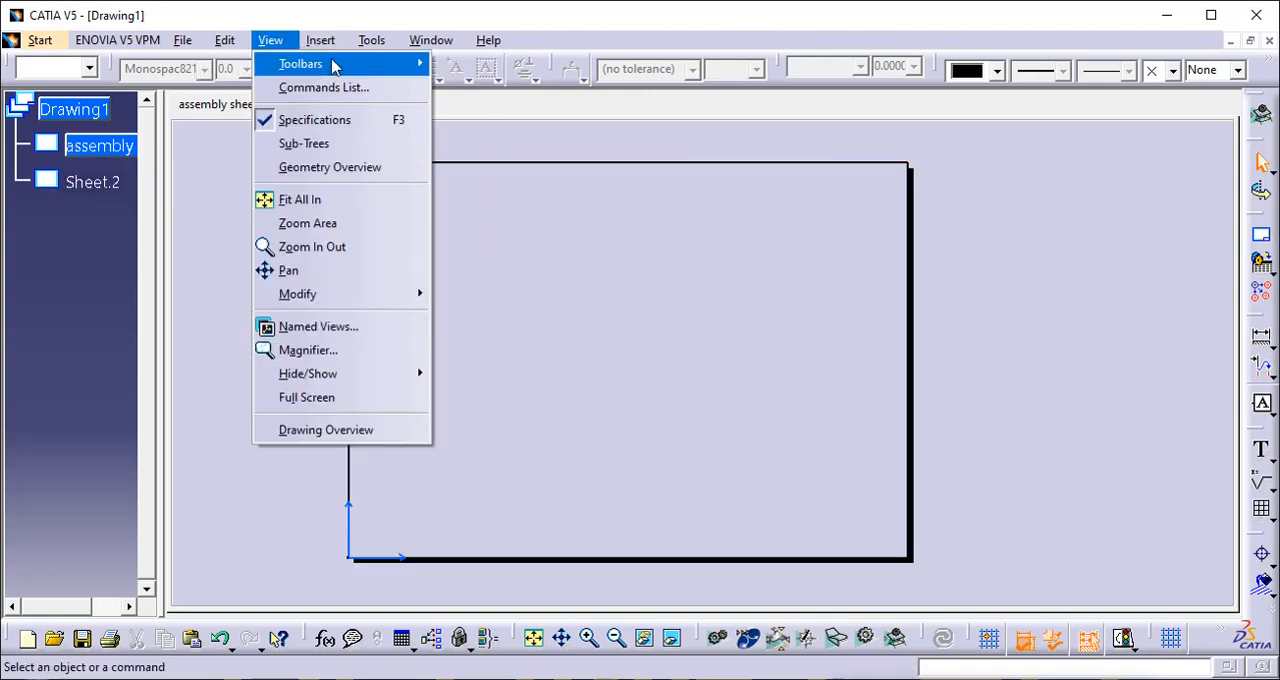
mouse_move(360, 97)
click(600, 96)
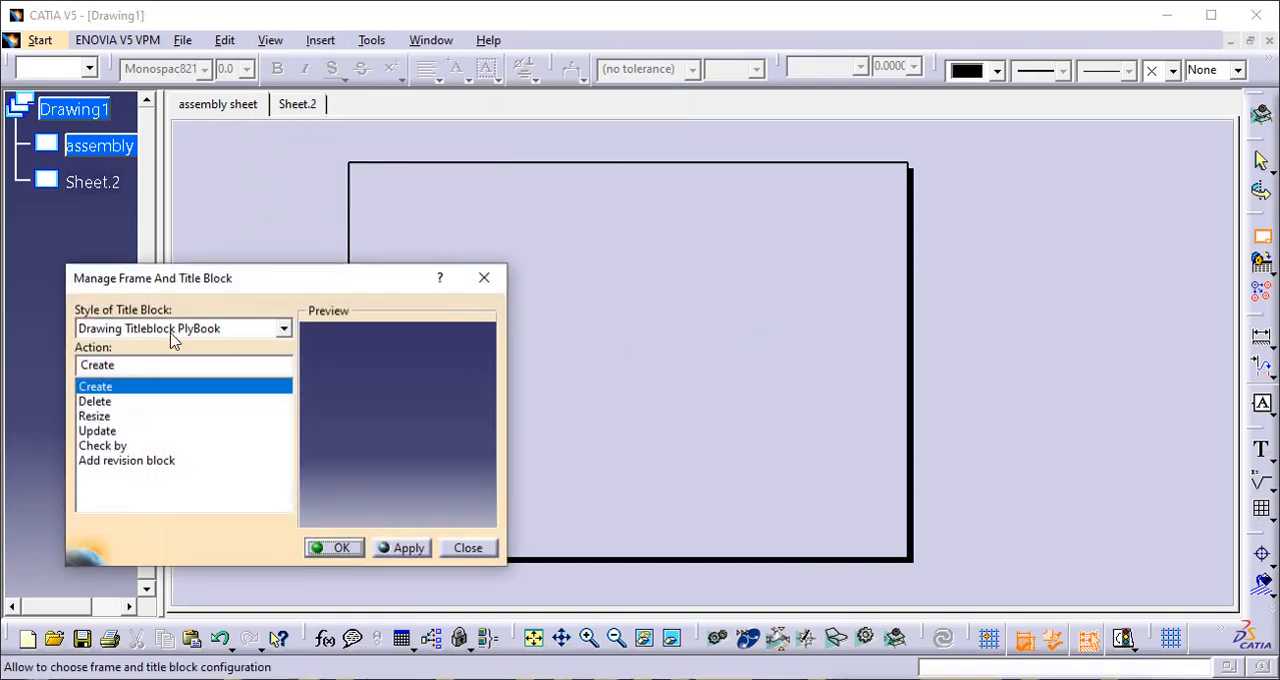
click(283, 330)
click(284, 330)
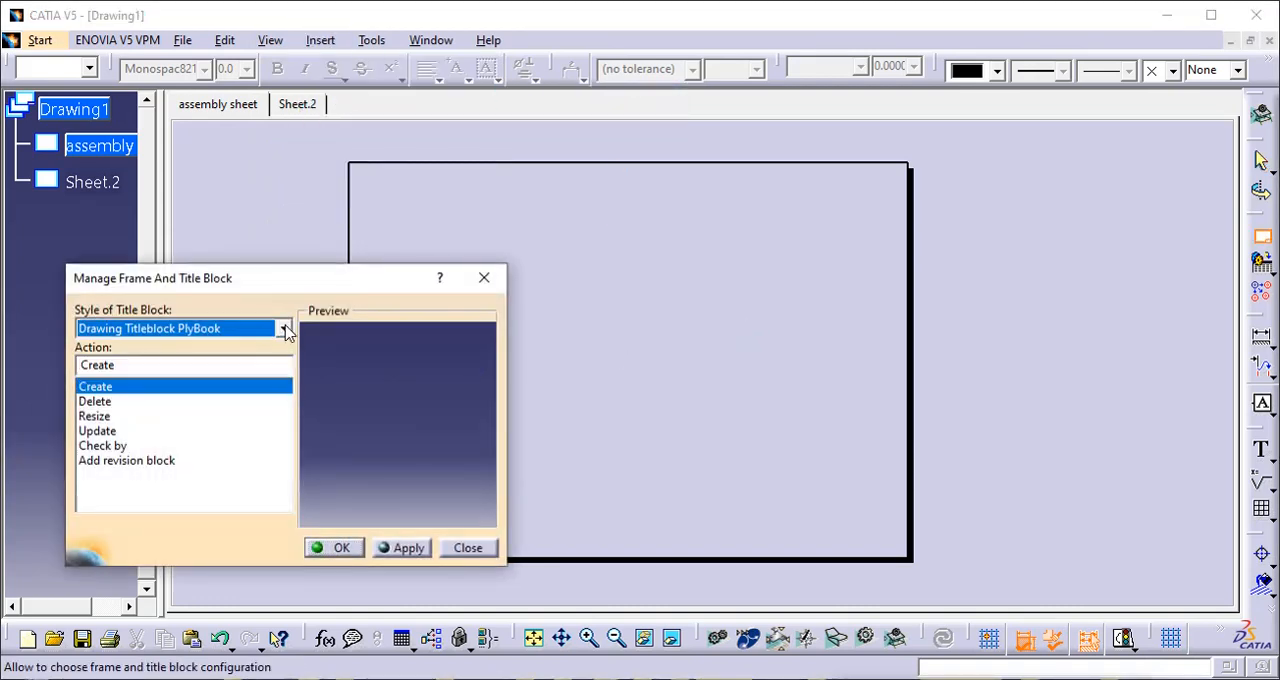
click(398, 548)
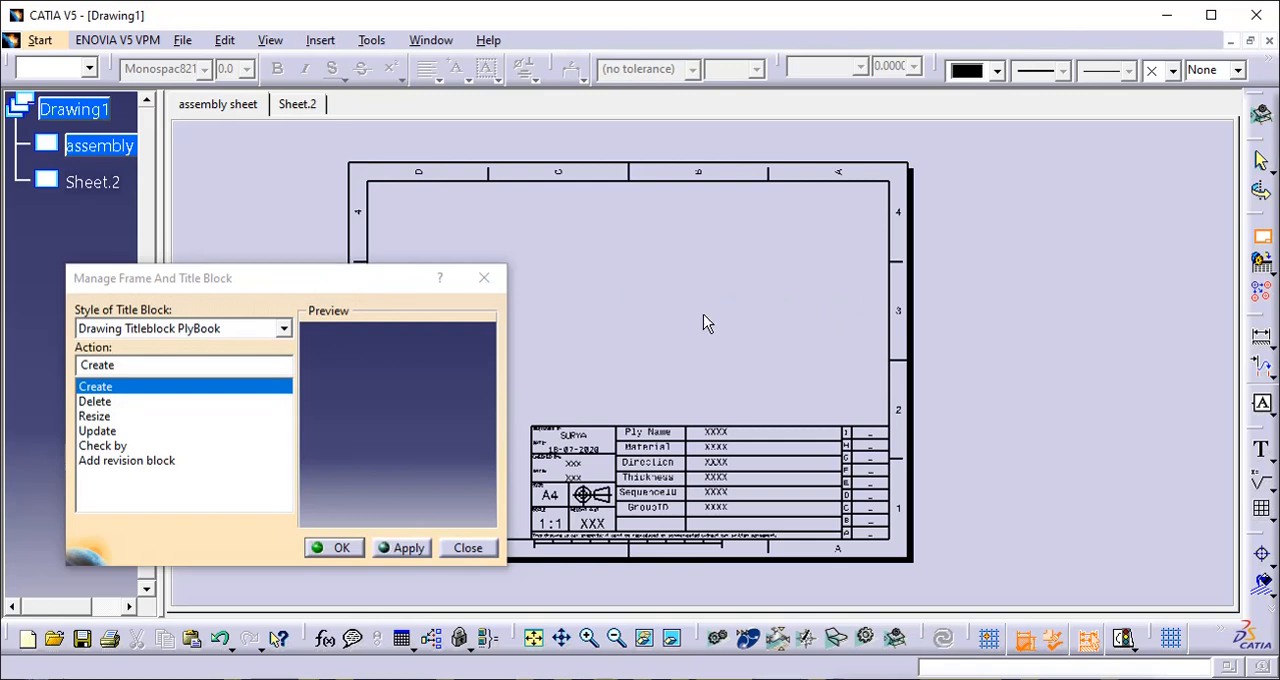
- Remove the frame and title block from the assembly sheet with the Delete action of the frame and title block manager
drag(400, 277, 1114, 118)
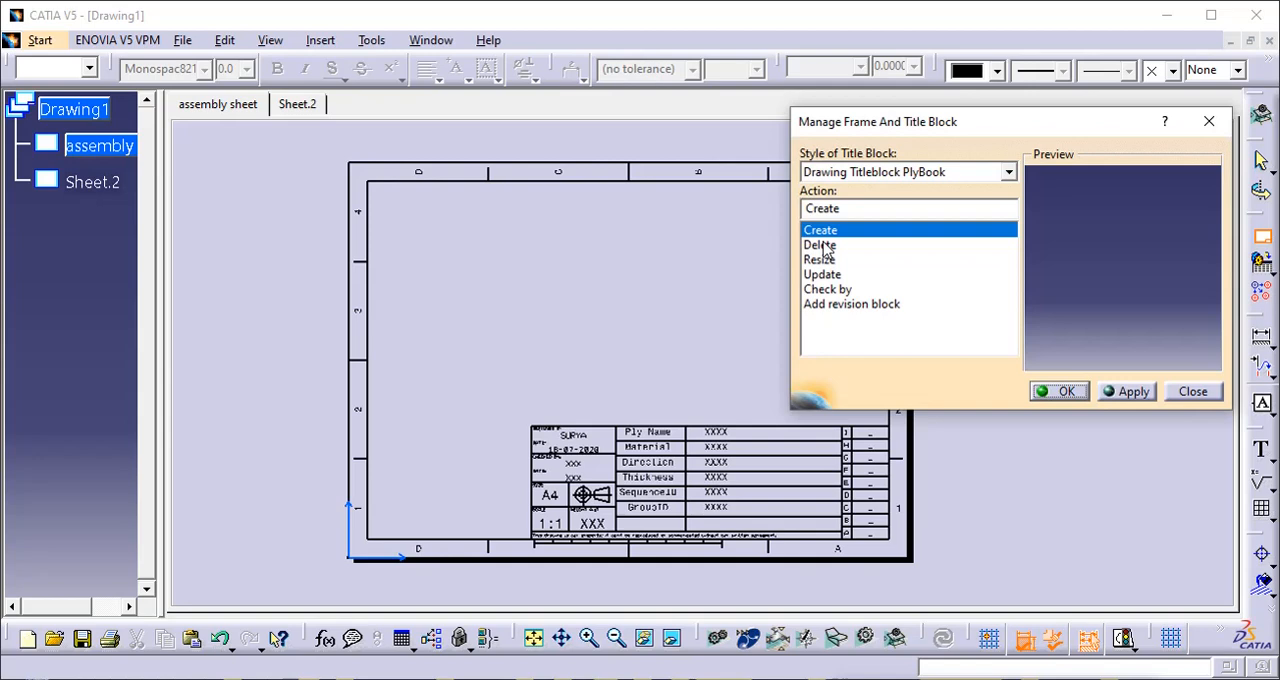
click(822, 245)
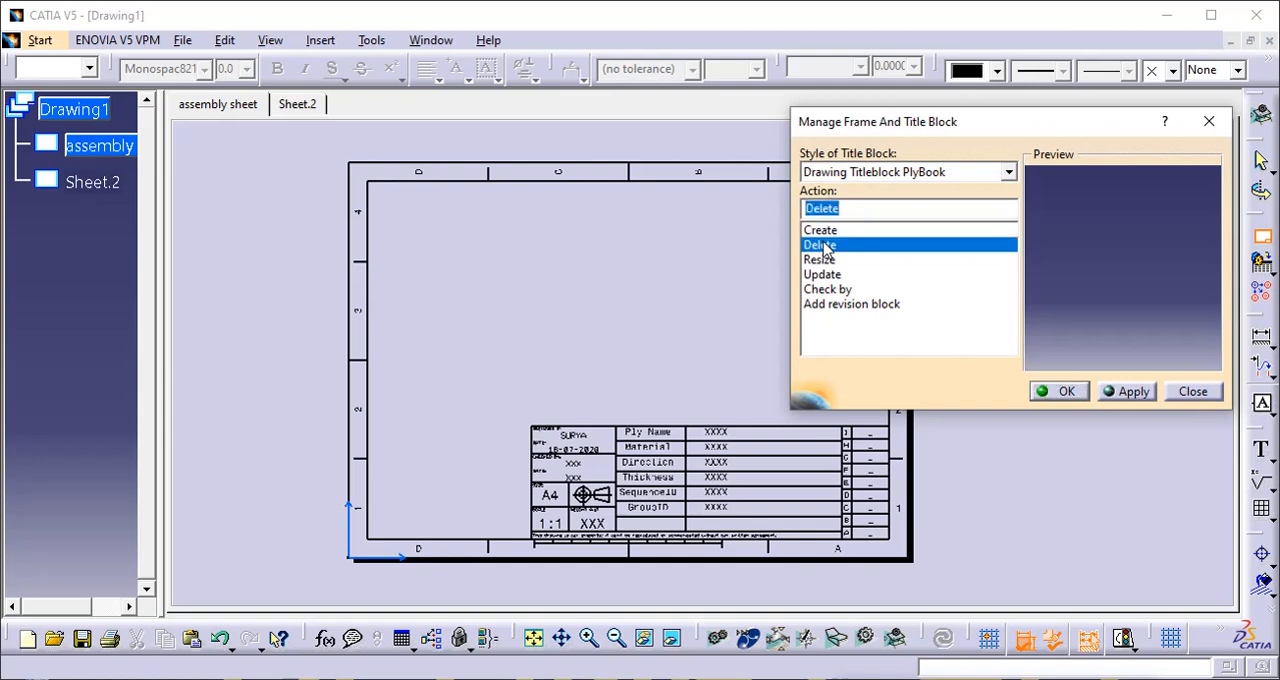
click(1126, 395)
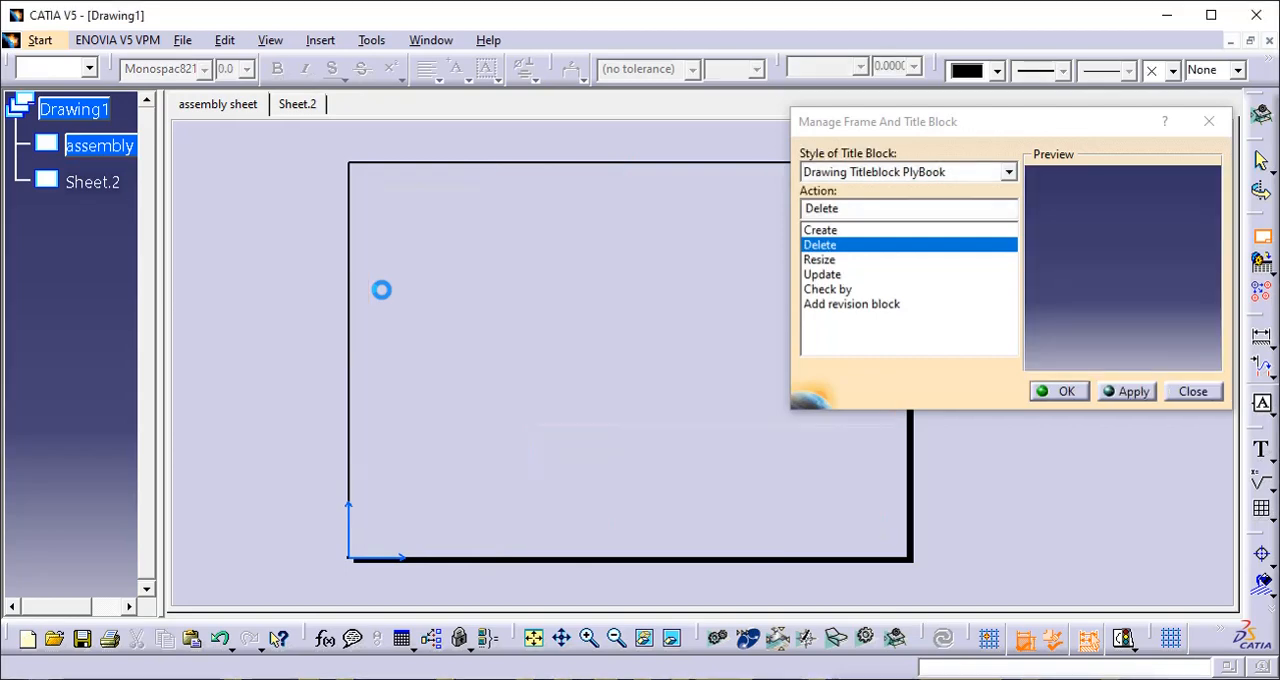
- Create the Drawing Titleblock PlyBook frame and title block again and finish managing the title block
click(811, 231)
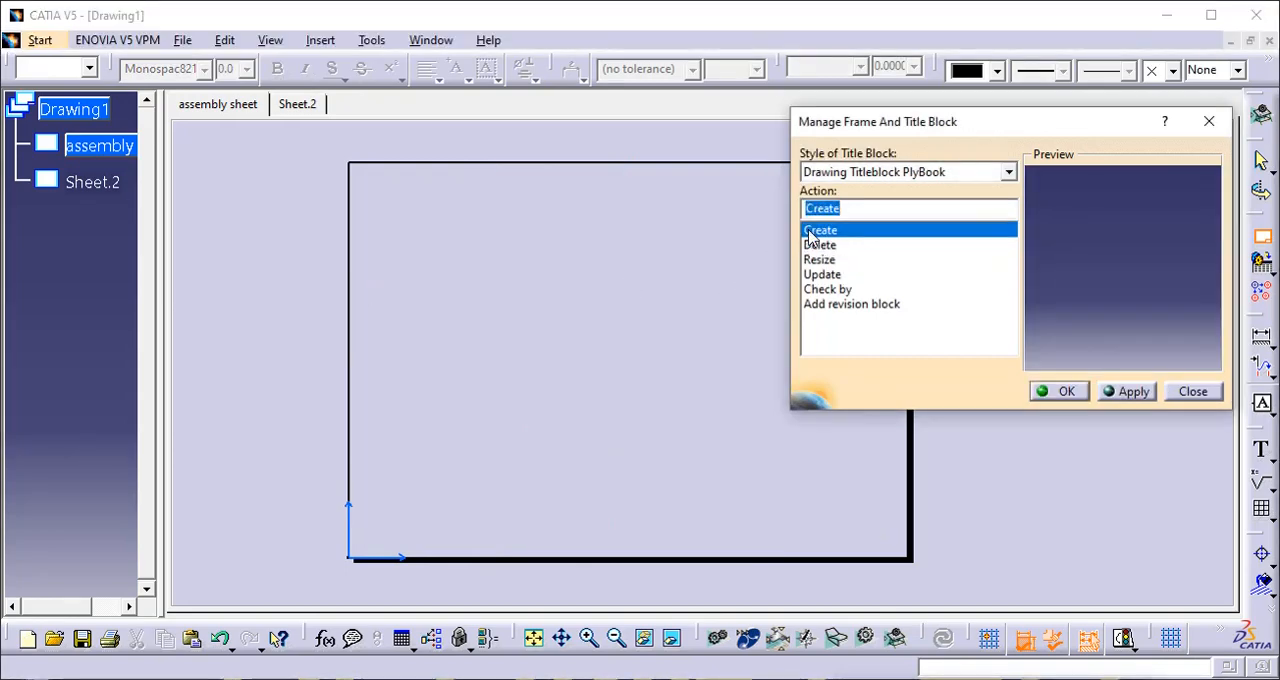
click(1127, 395)
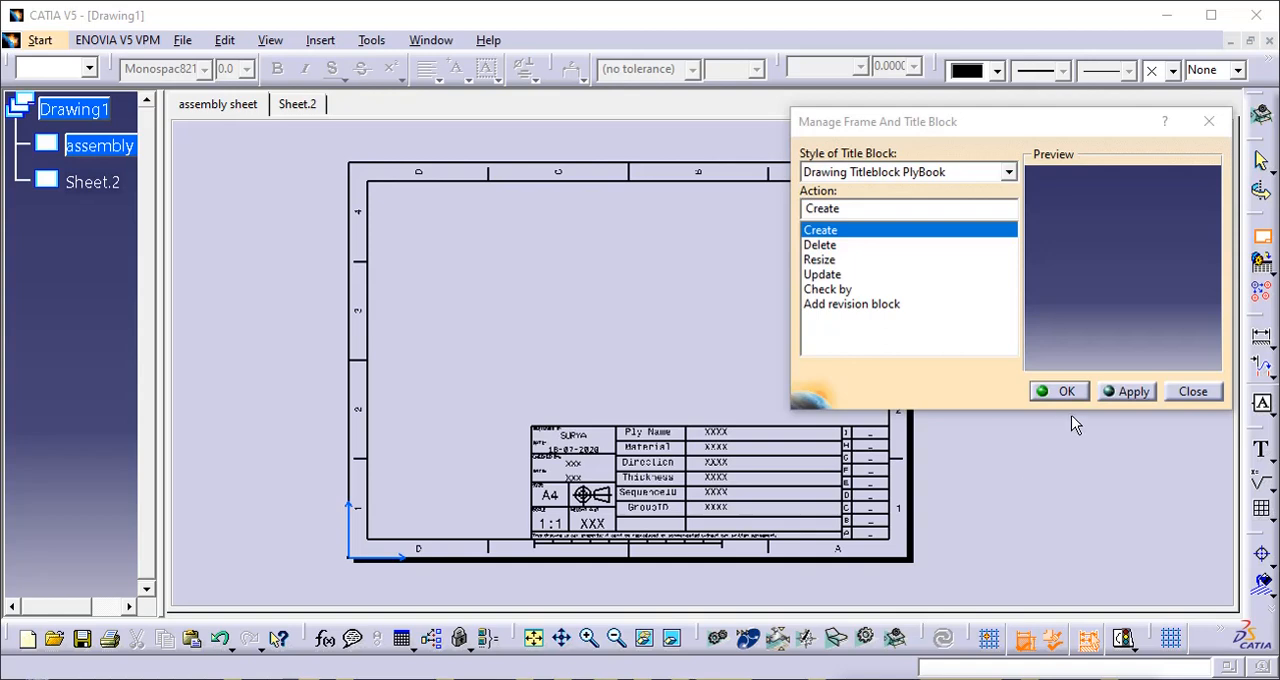
click(1128, 392)
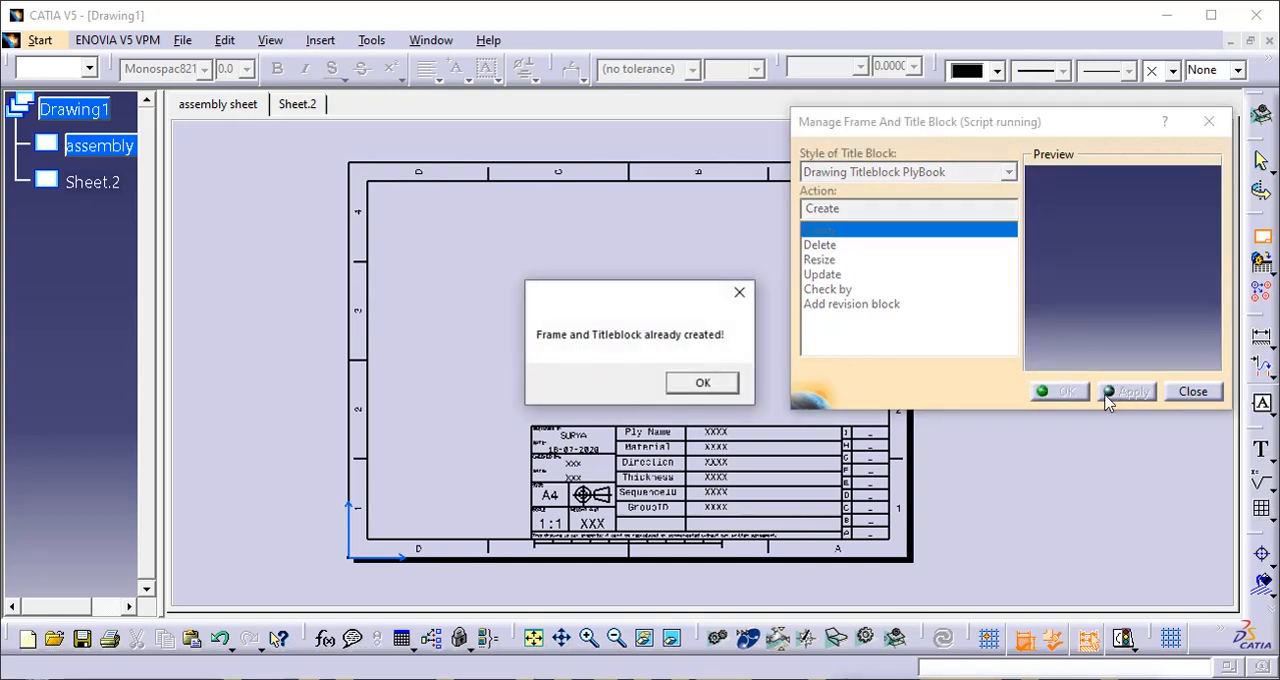
click(694, 383)
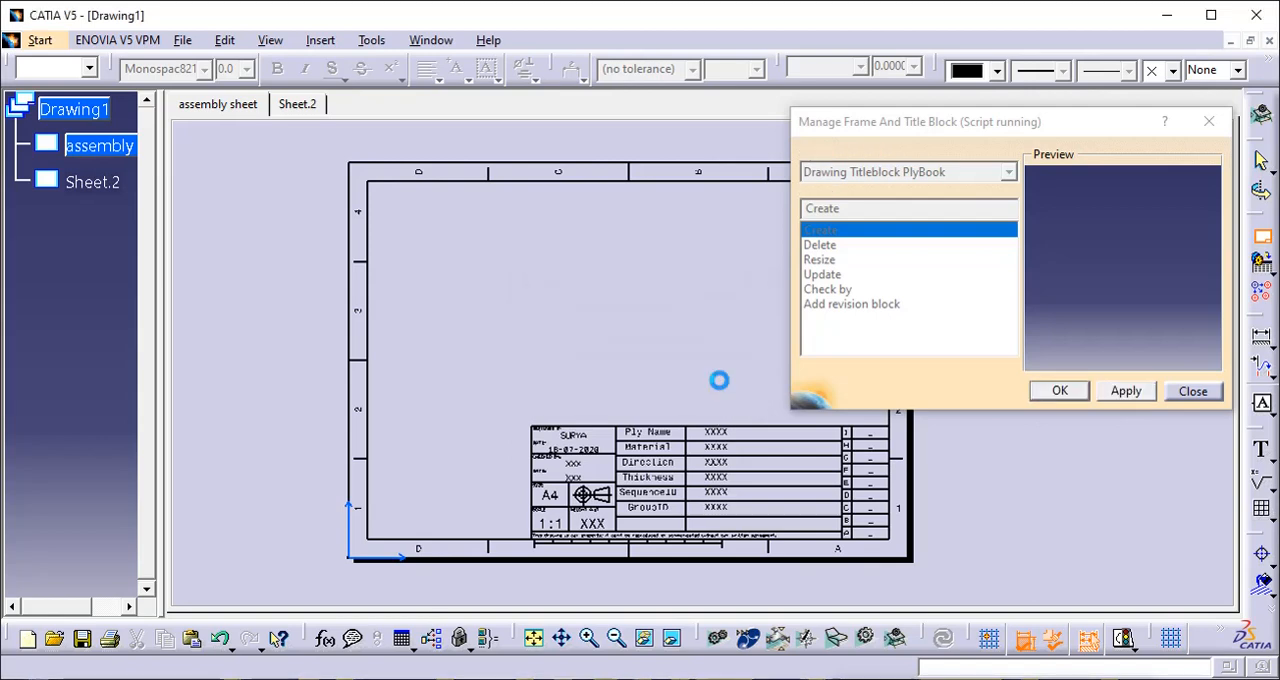
click(1068, 391)
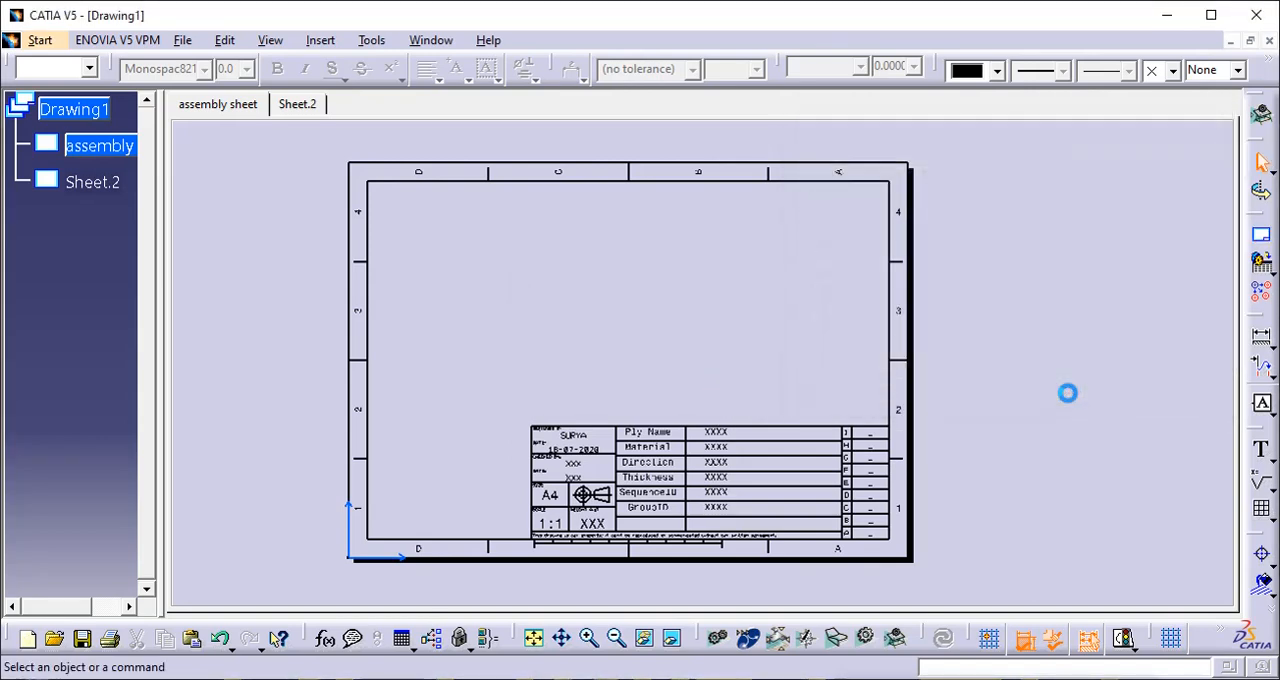
- Return to the working views and set the assembly sheet's format to A3 ISO in its properties
click(224, 40)
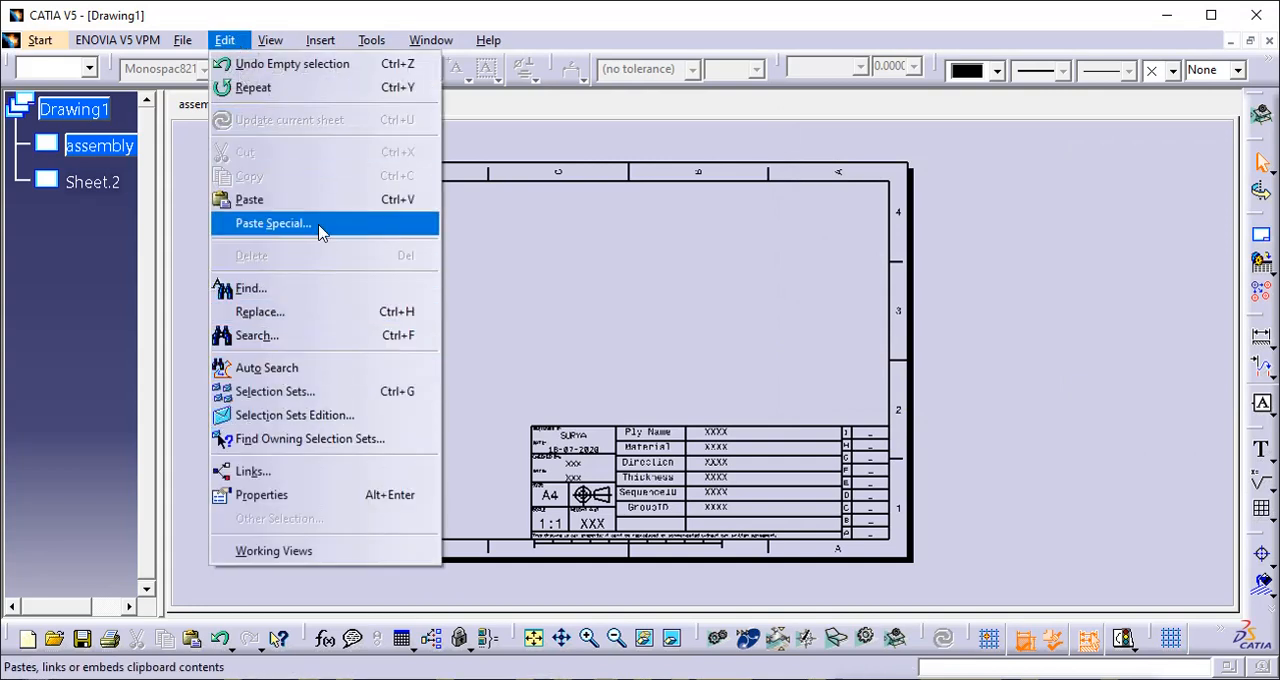
click(340, 553)
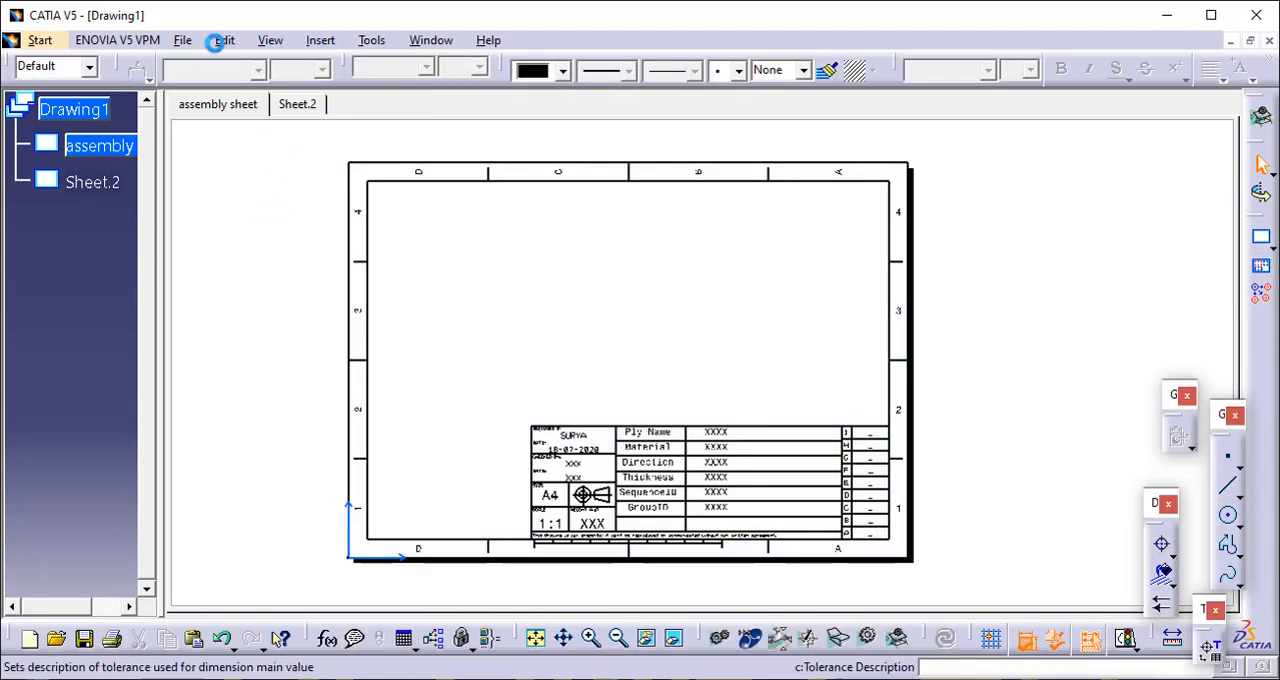
right_click(120, 145)
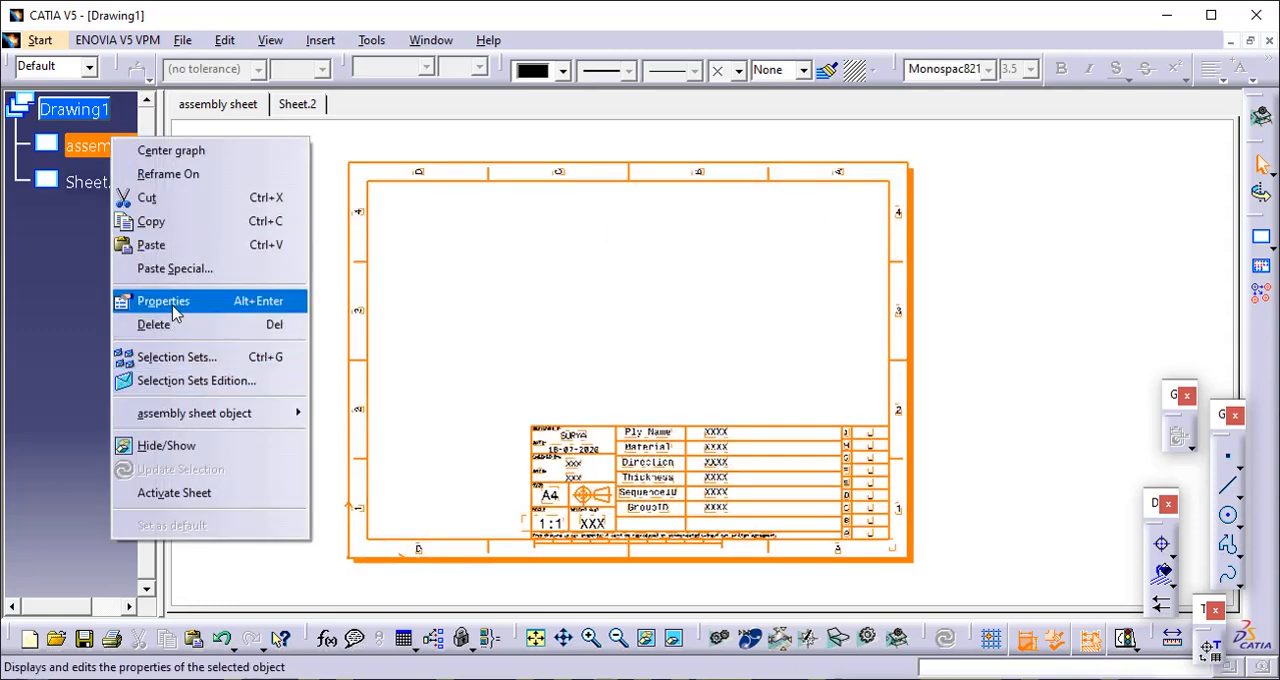
click(172, 311)
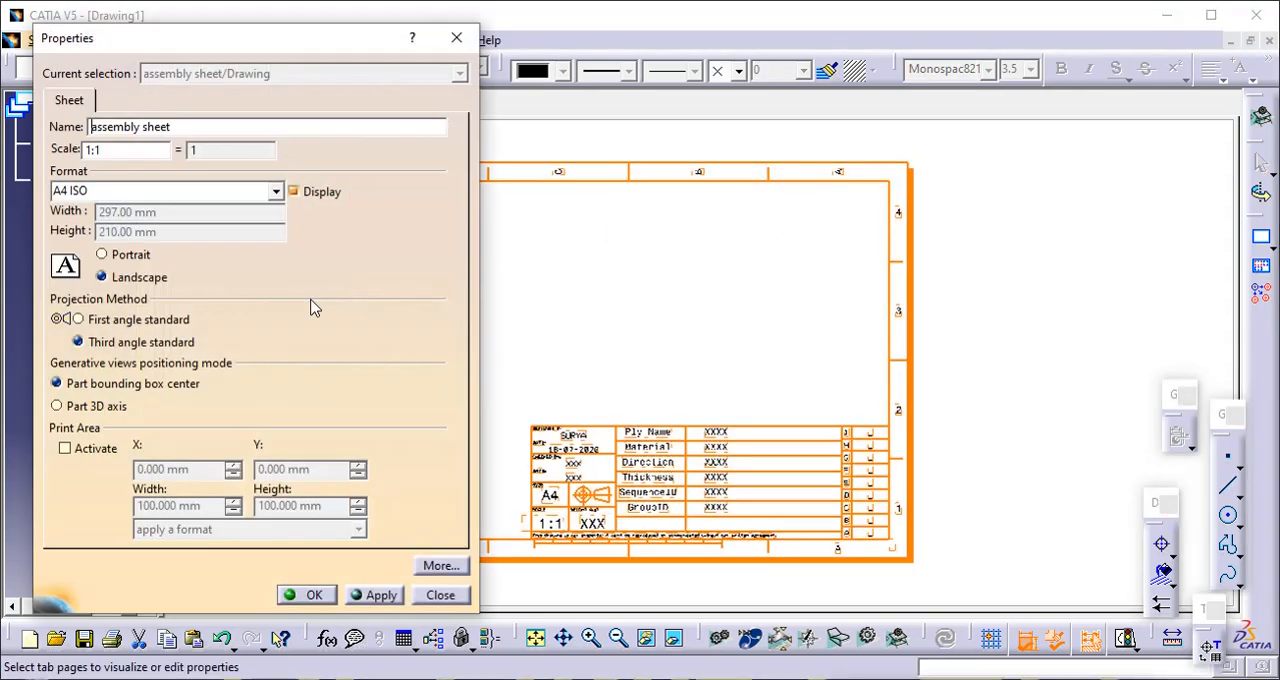
click(171, 191)
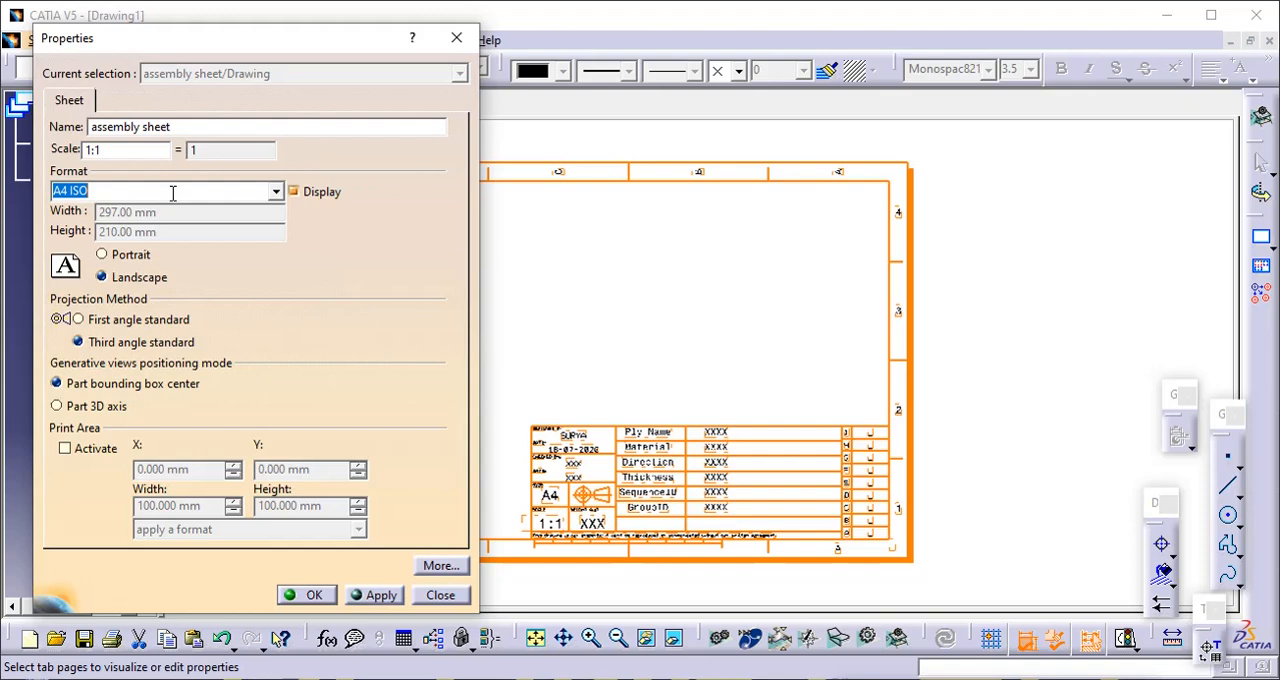
click(275, 191)
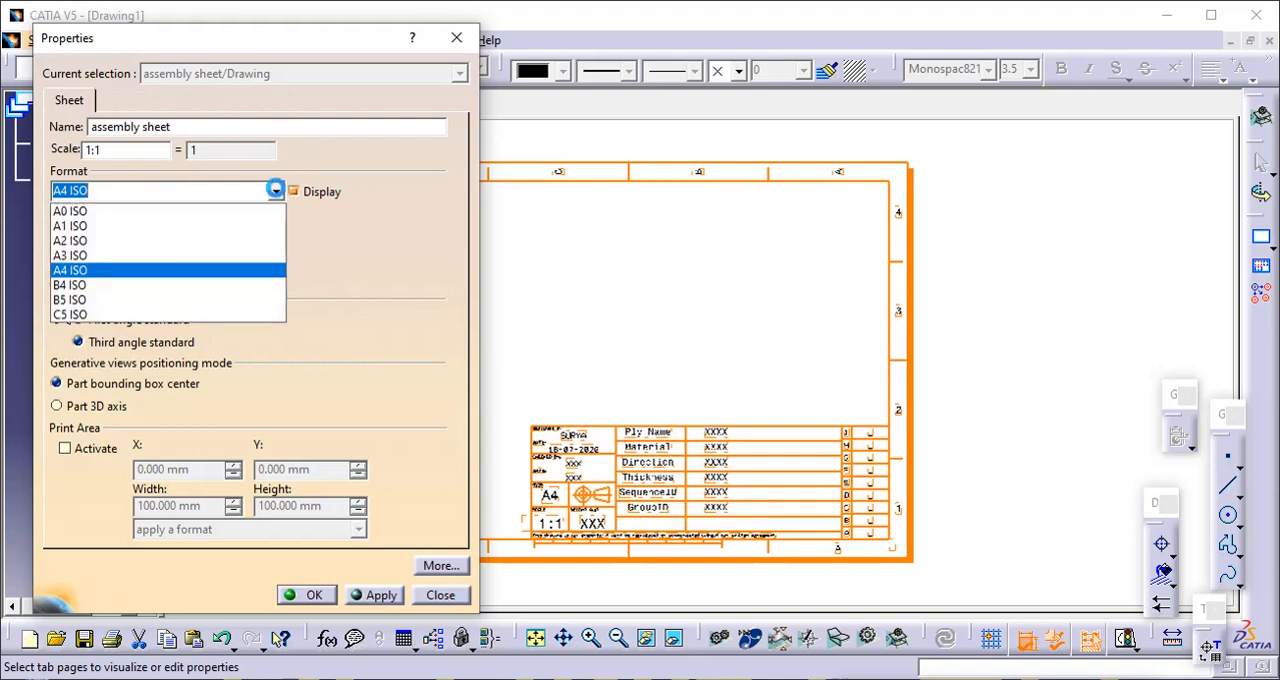
click(257, 255)
click(312, 596)
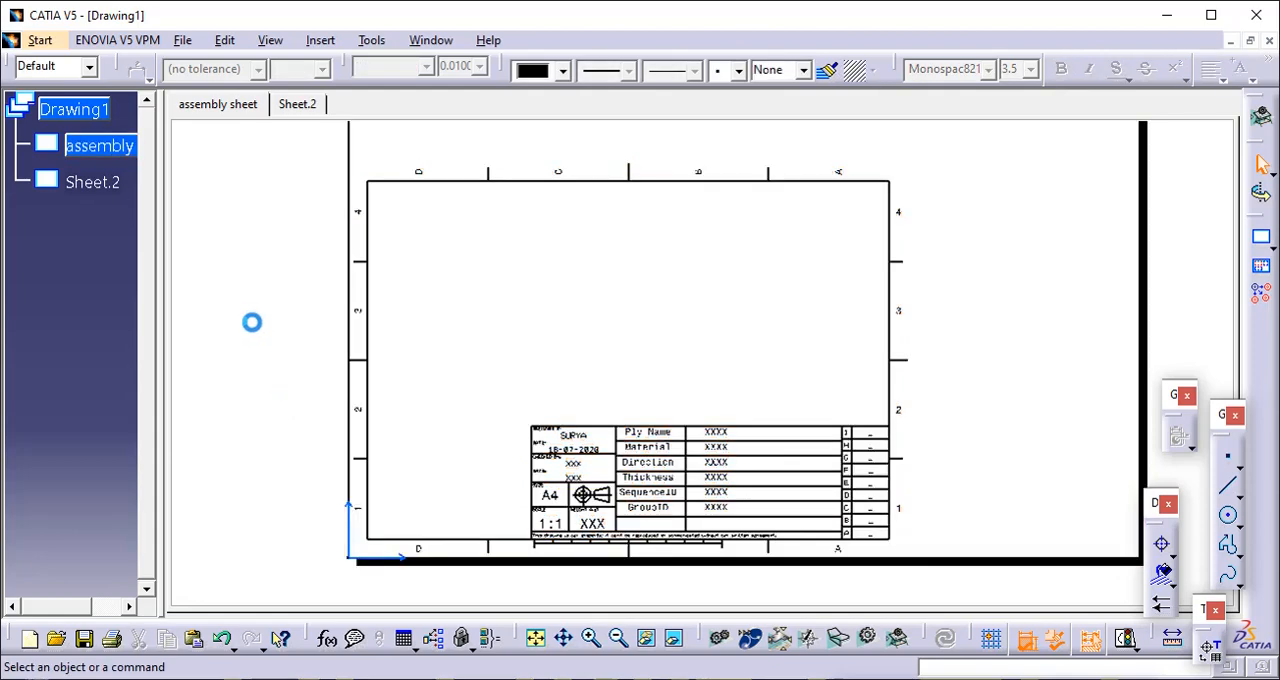
- Switch back to the sheet background and select the assembly sheet in the tree
click(225, 40)
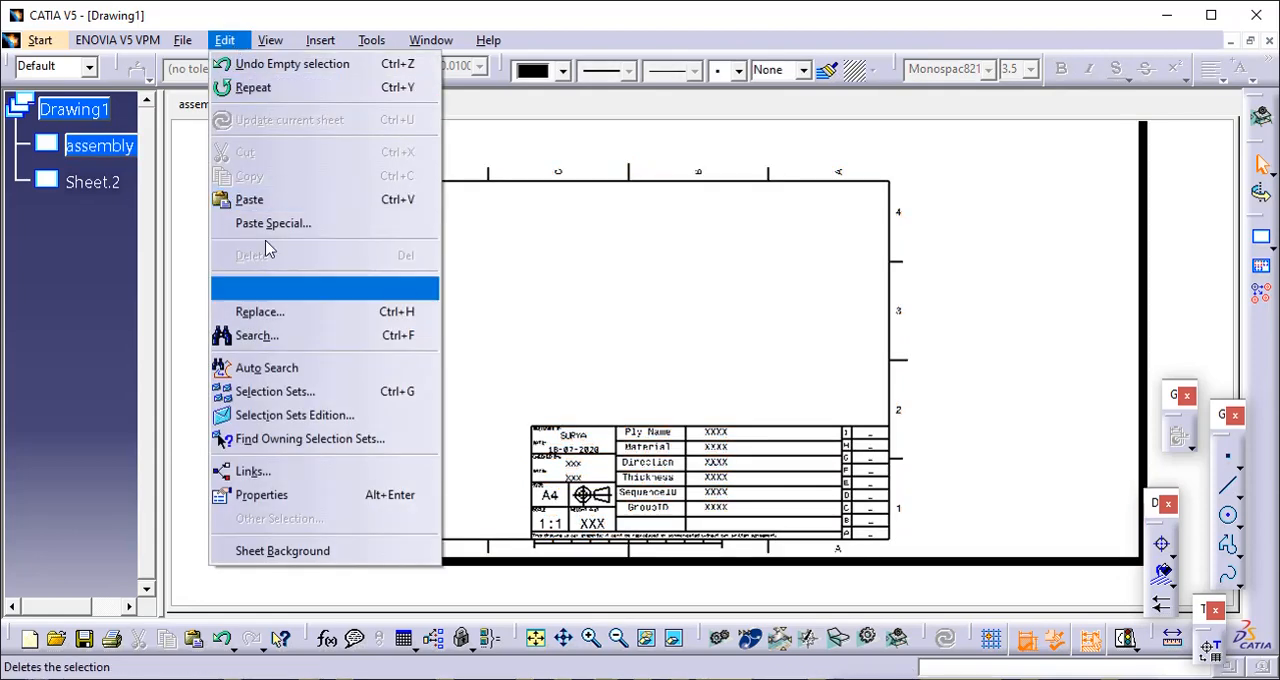
click(313, 551)
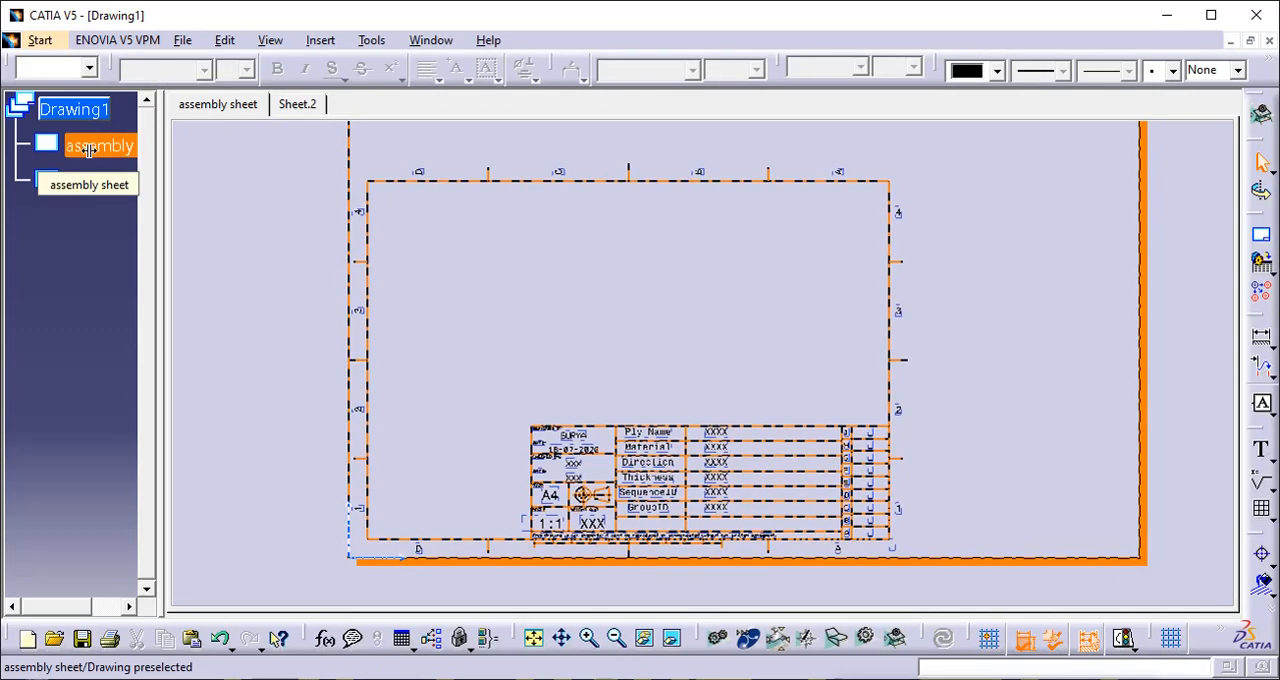
click(88, 150)
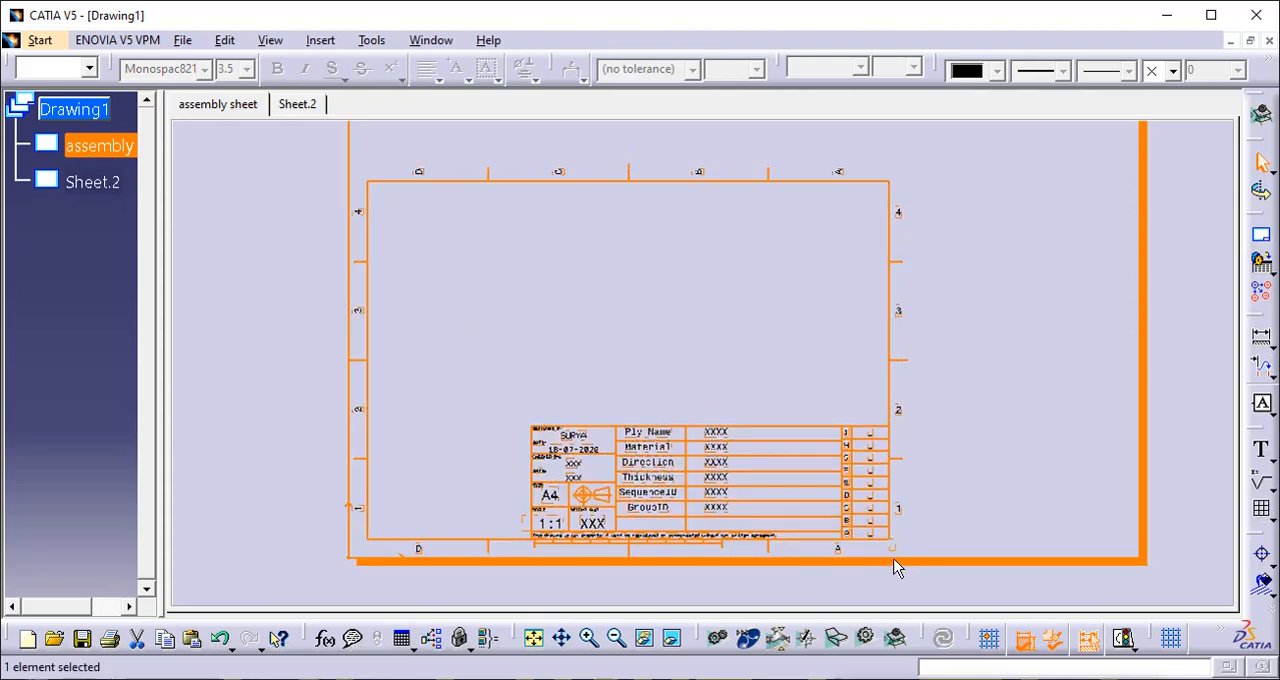
right_click(70, 146)
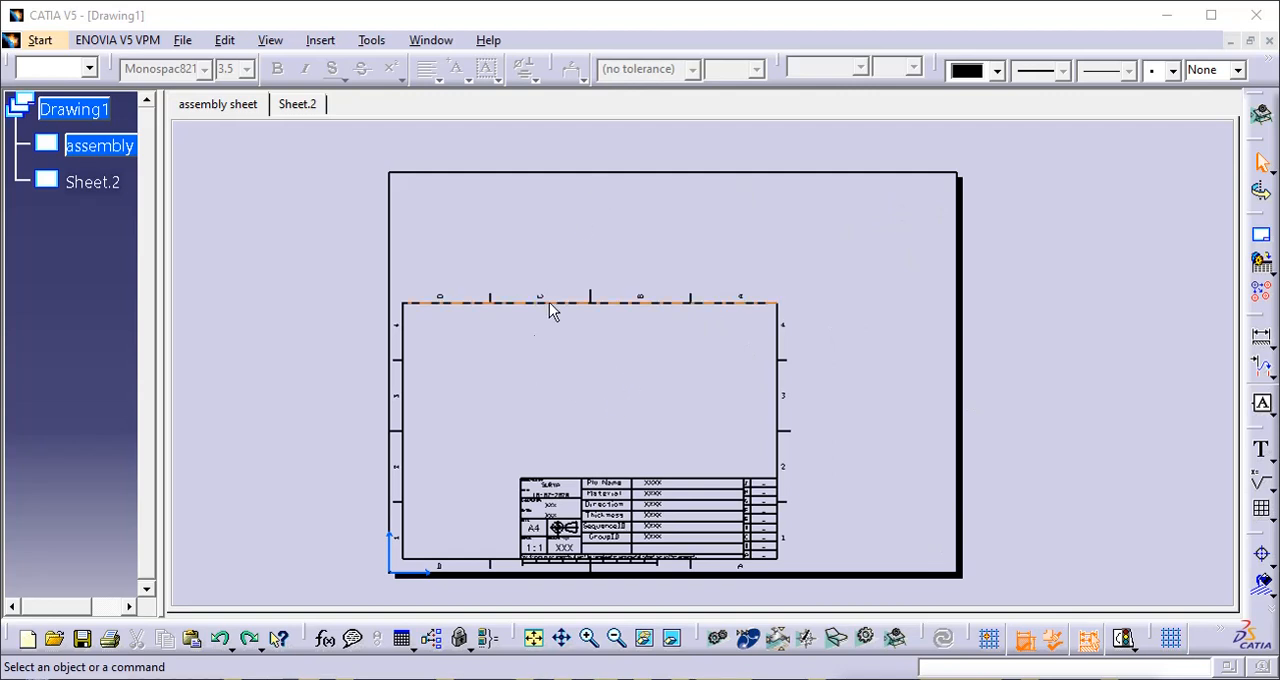
- Resize the PlyBook frame and title block to fit the A3 assembly sheet and finish managing the title block
click(320, 41)
mouse_move(370, 98)
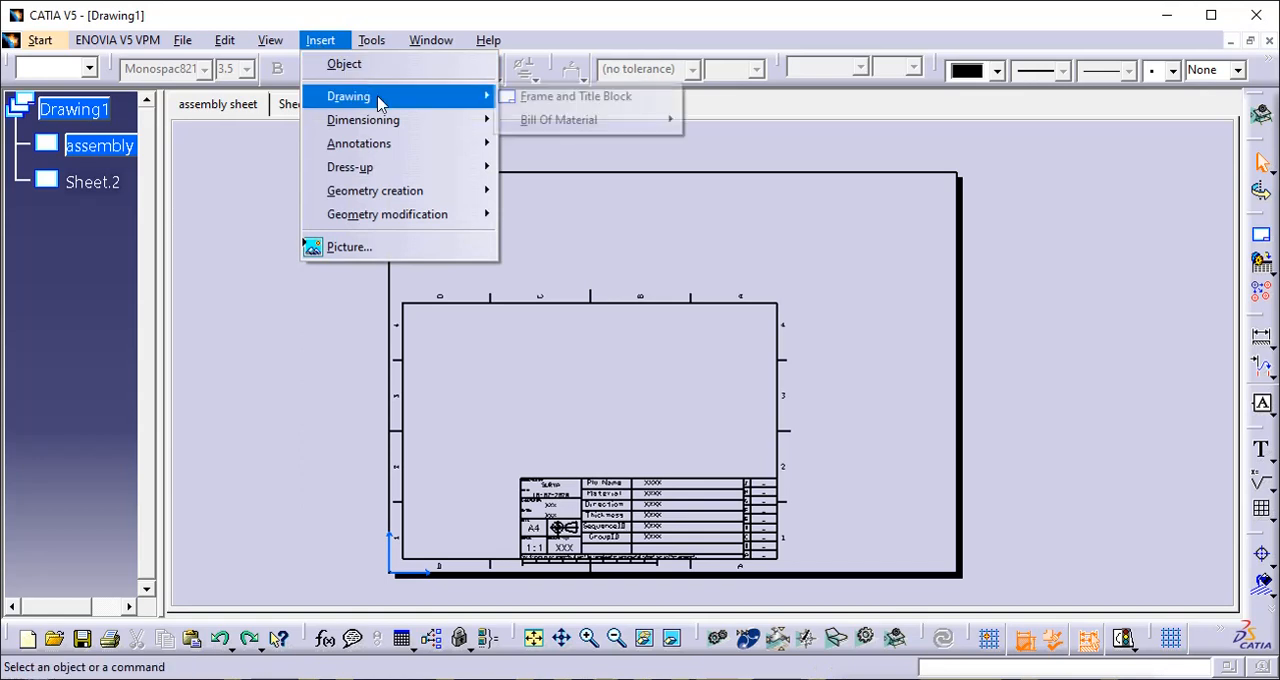
click(615, 100)
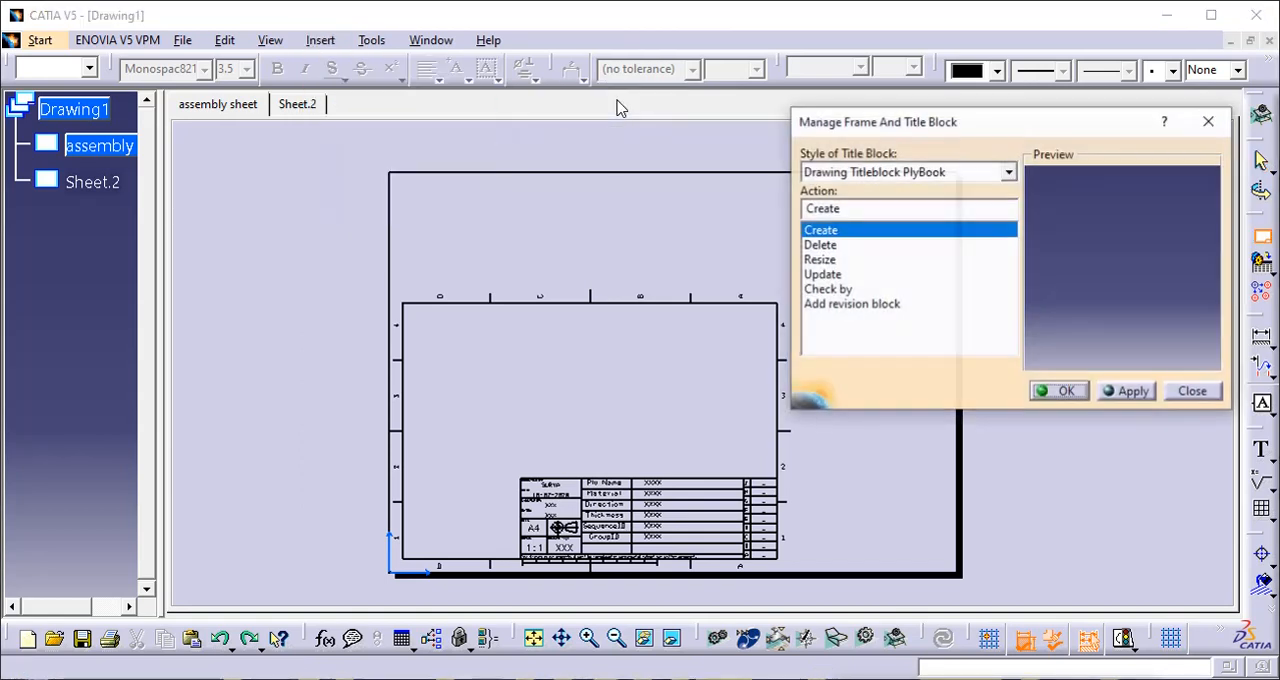
click(826, 262)
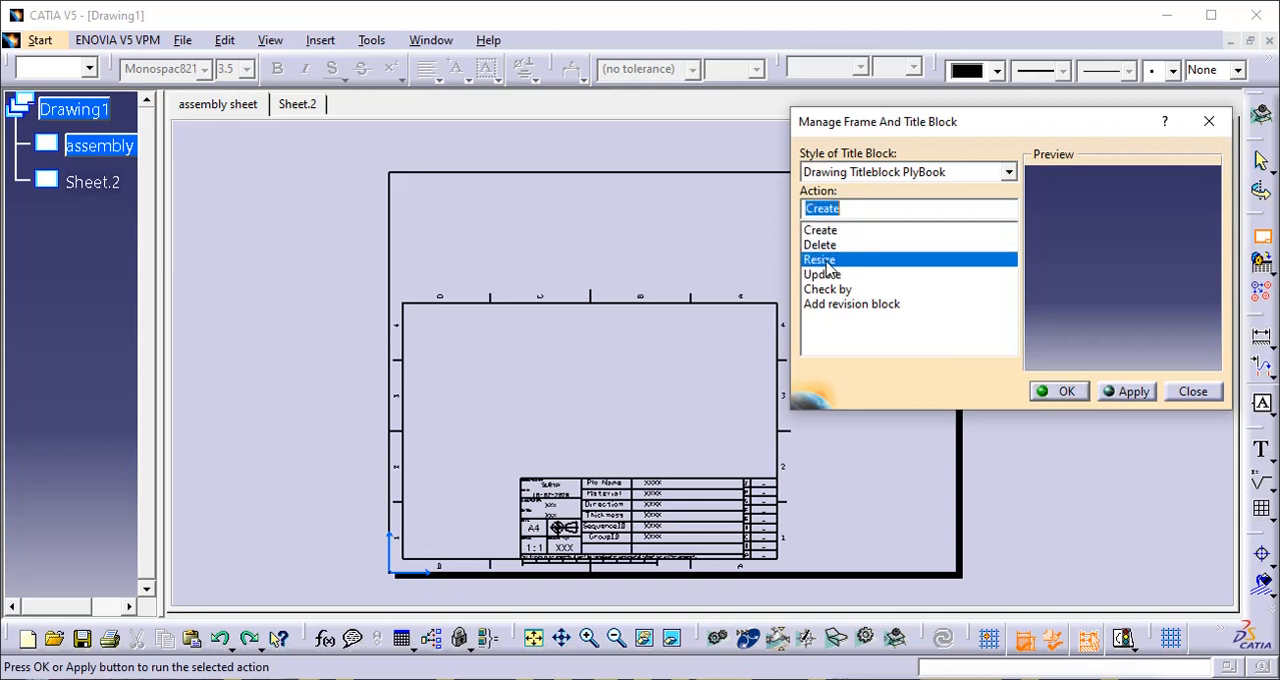
click(1110, 392)
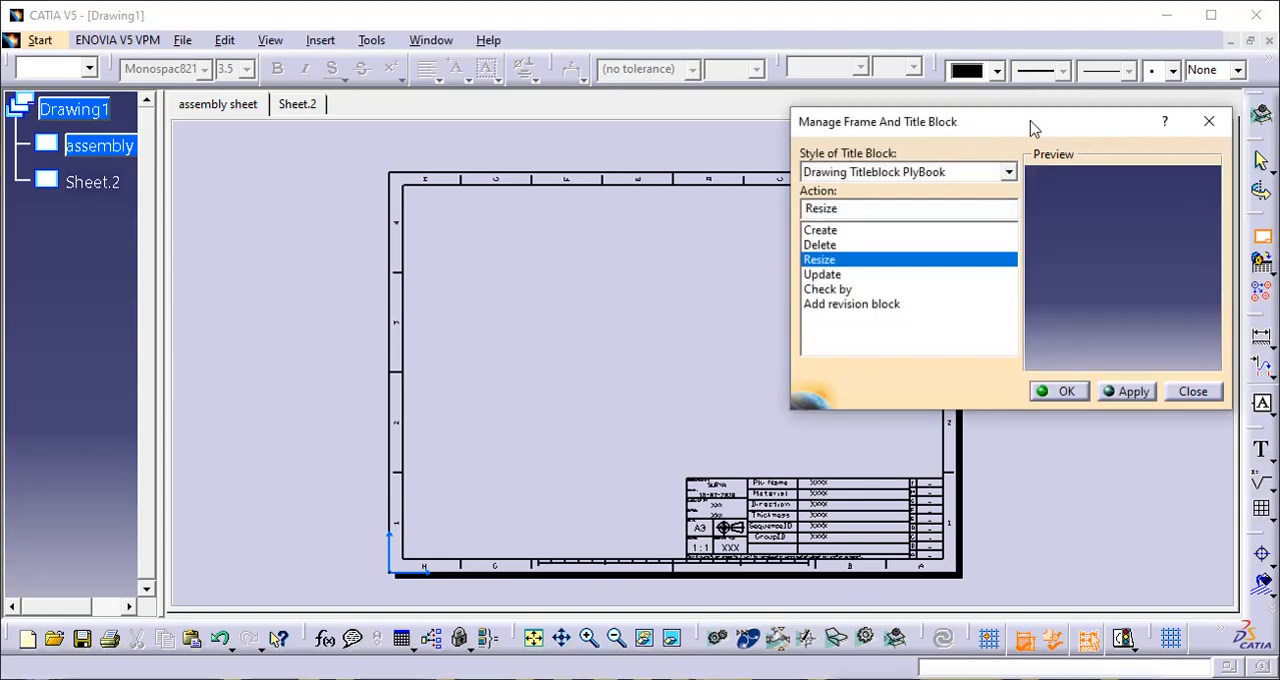
drag(1029, 121, 293, 178)
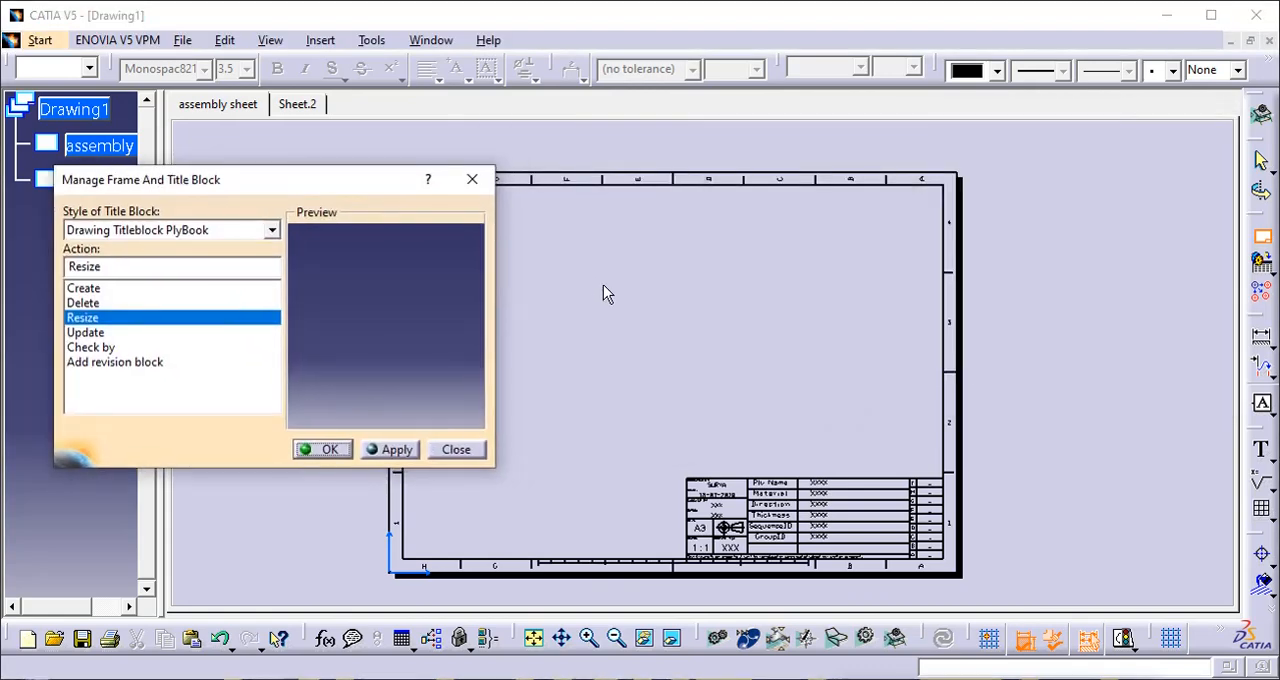
mouse_move(606, 291)
middle_down()
mouse_move(680, 297)
mouse_move(731, 279)
middle_up()
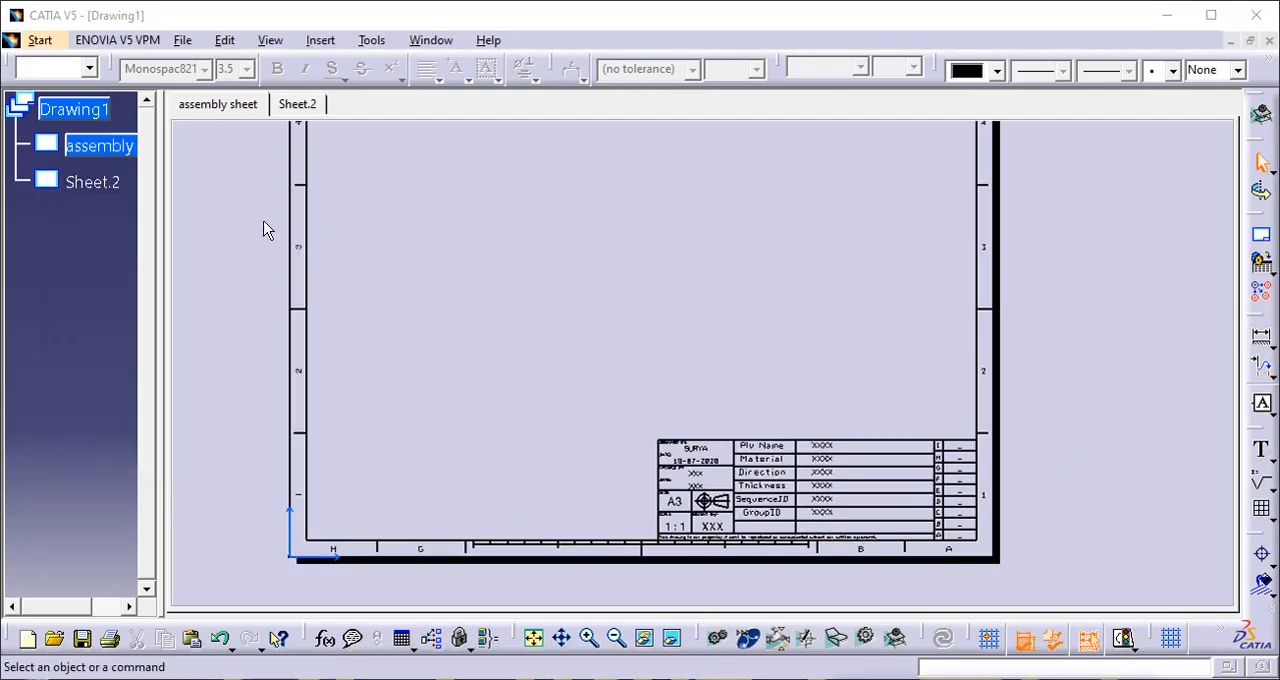
click(394, 177)
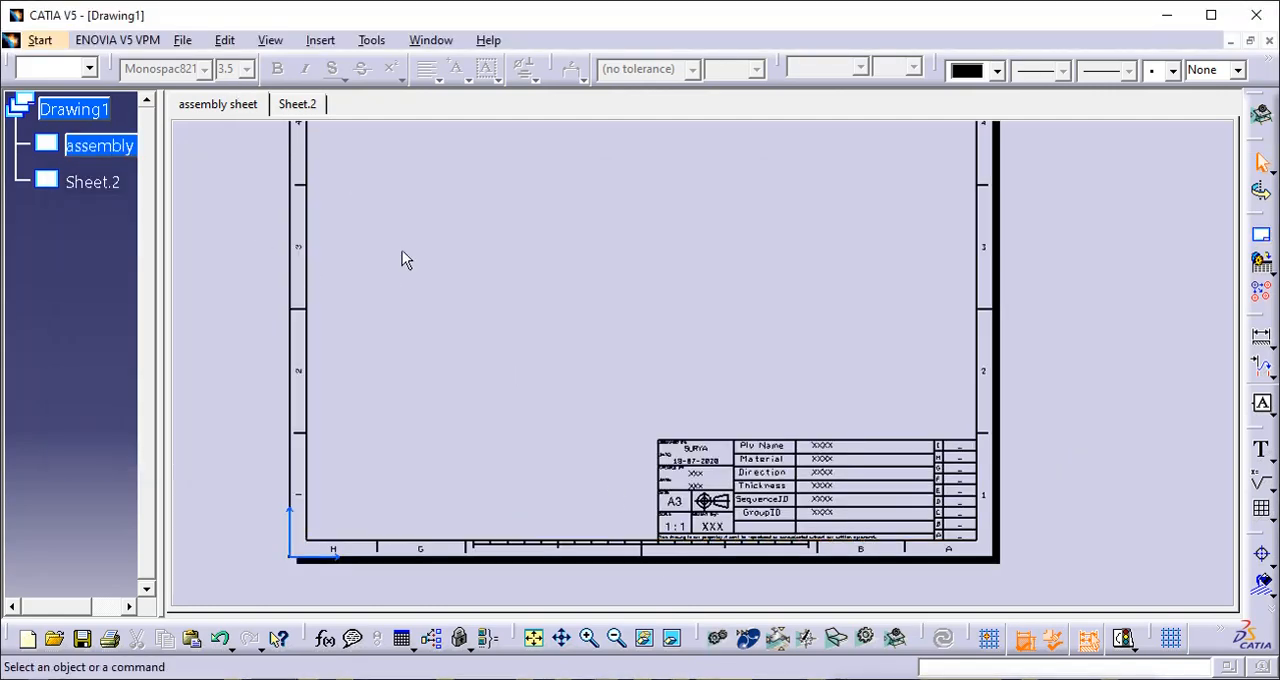
click(306, 304)
double_click(306, 304)
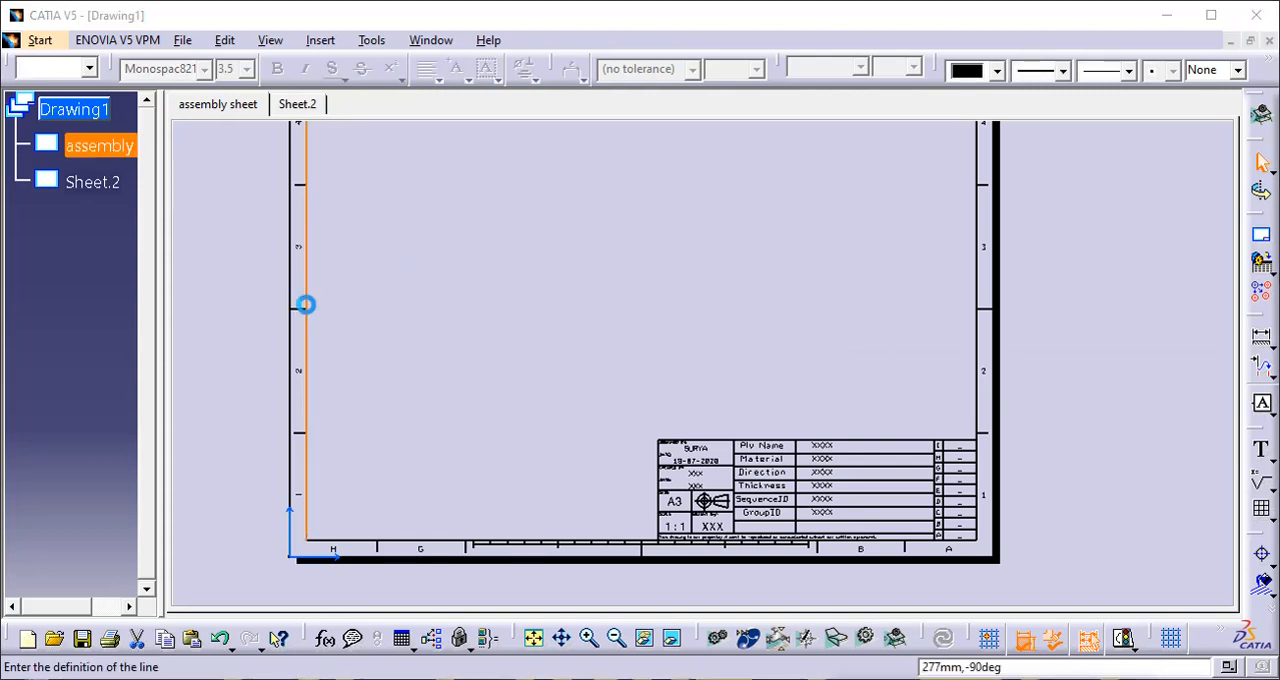
click(1196, 590)
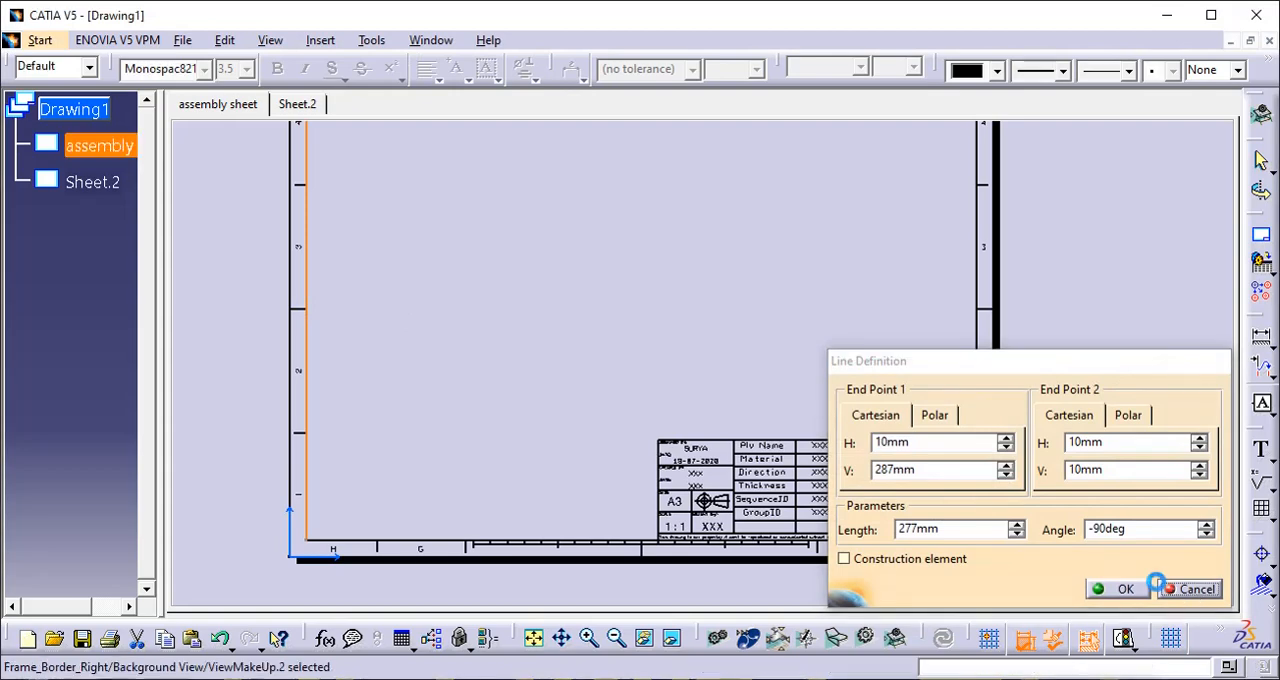
click(262, 174)
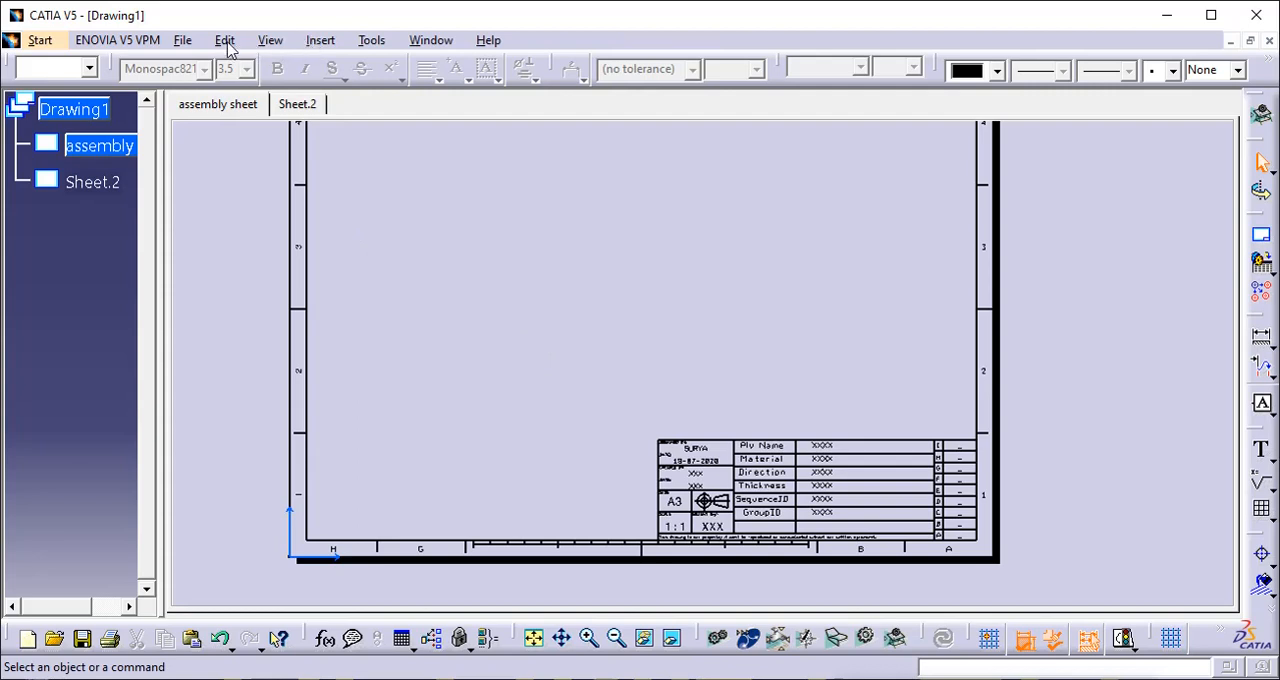
- Return to the working views and open the properties of the assembly sheet
click(227, 46)
click(280, 551)
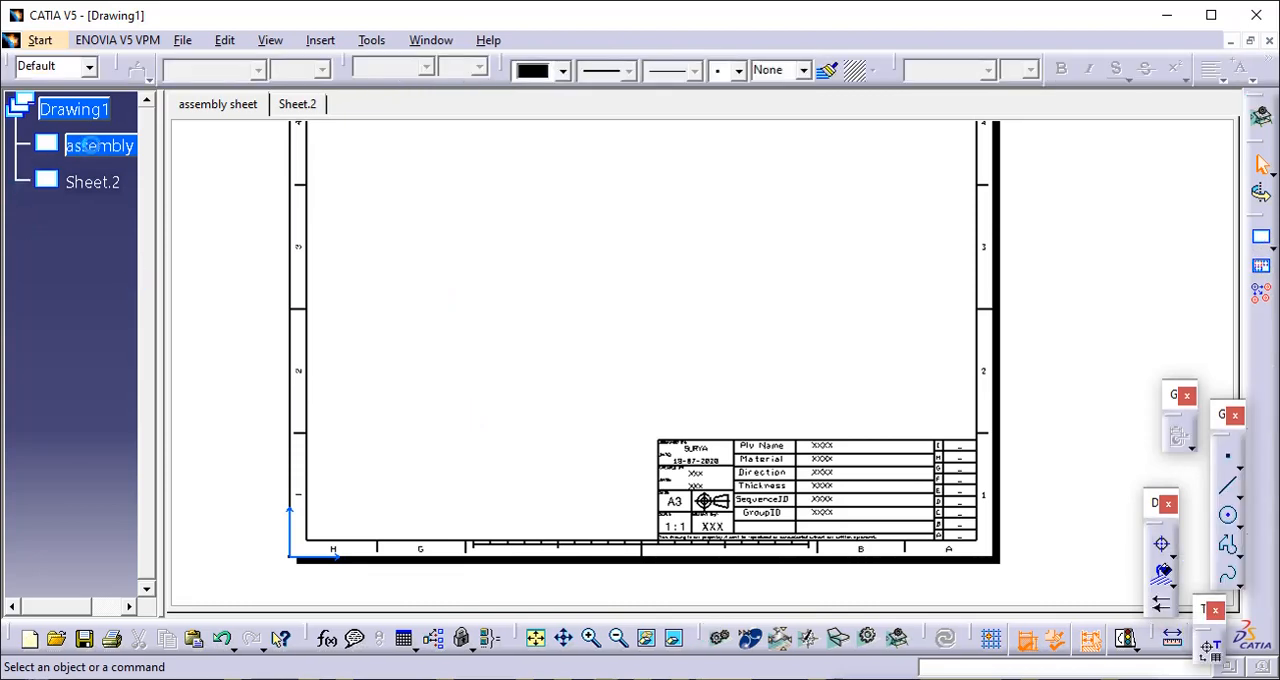
right_click(92, 148)
click(90, 150)
right_click(82, 148)
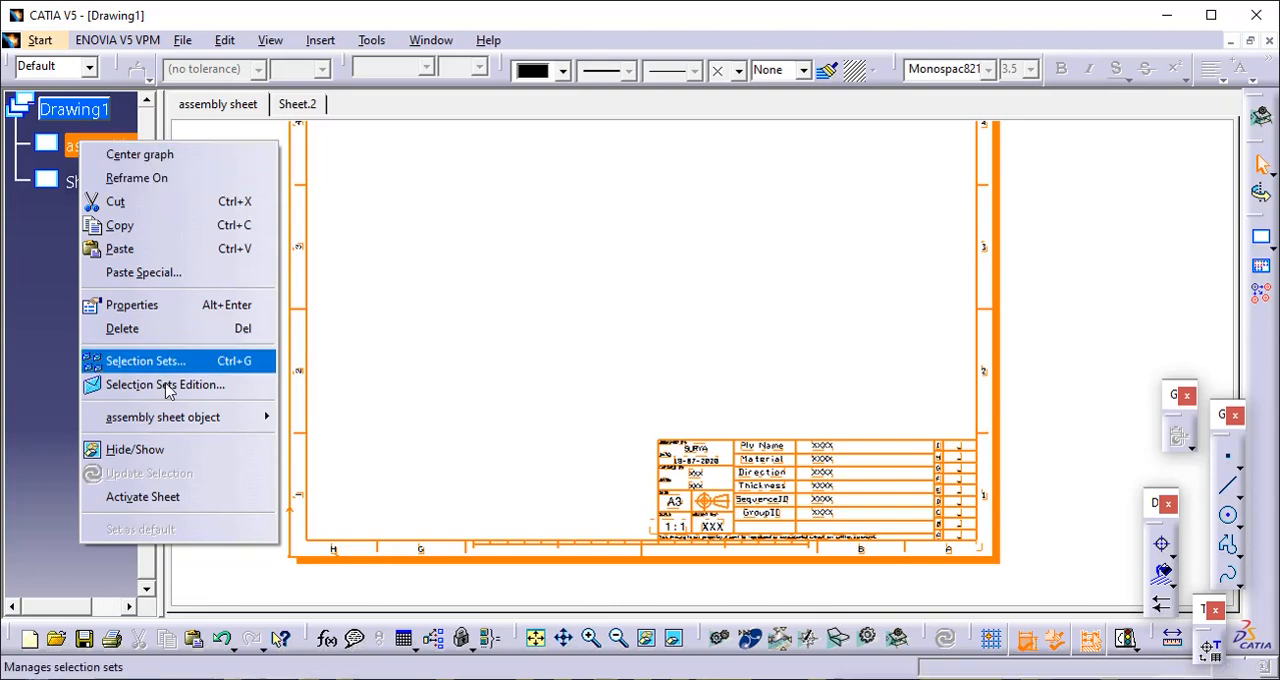
click(193, 305)
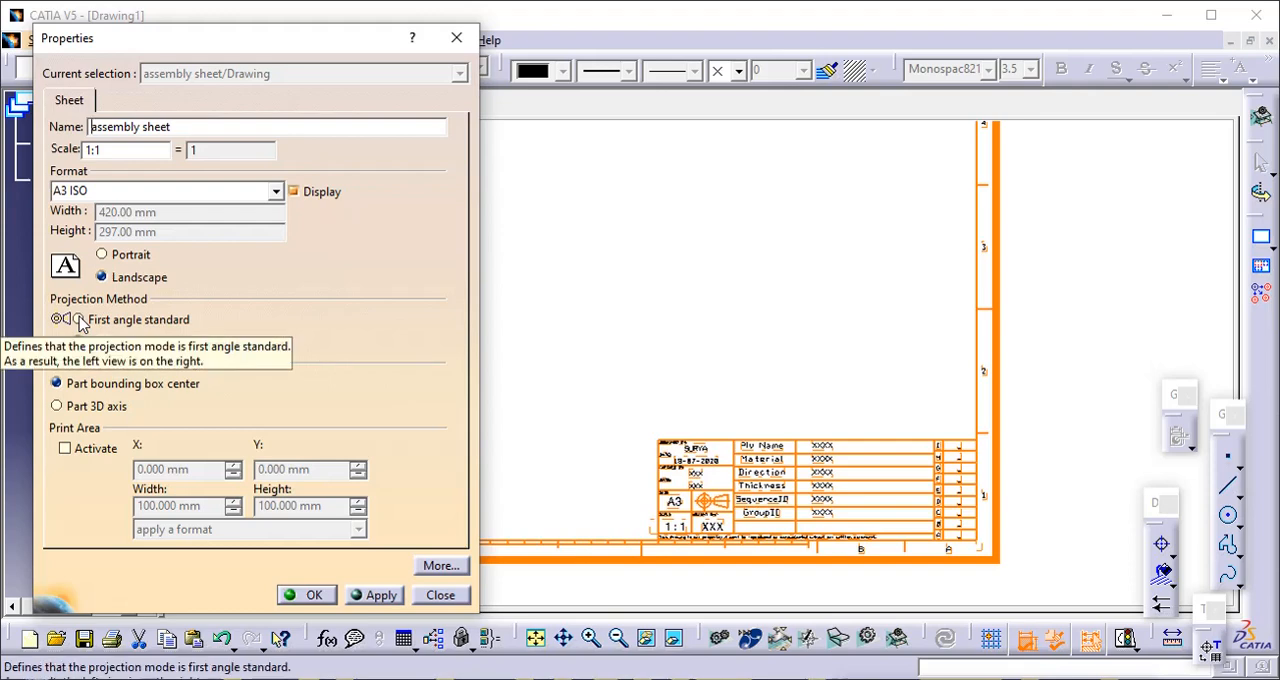
- Try the first and third angle options for the assembly sheet's projection method, ending on First angle standard
click(80, 320)
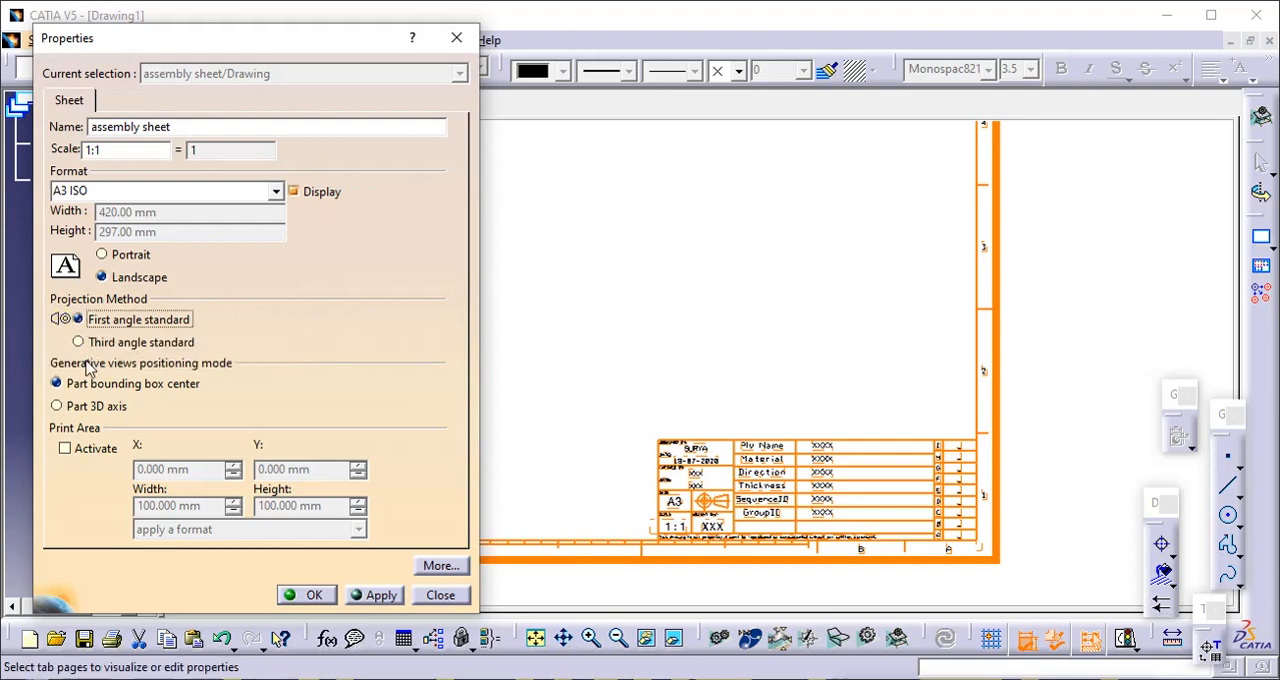
click(93, 342)
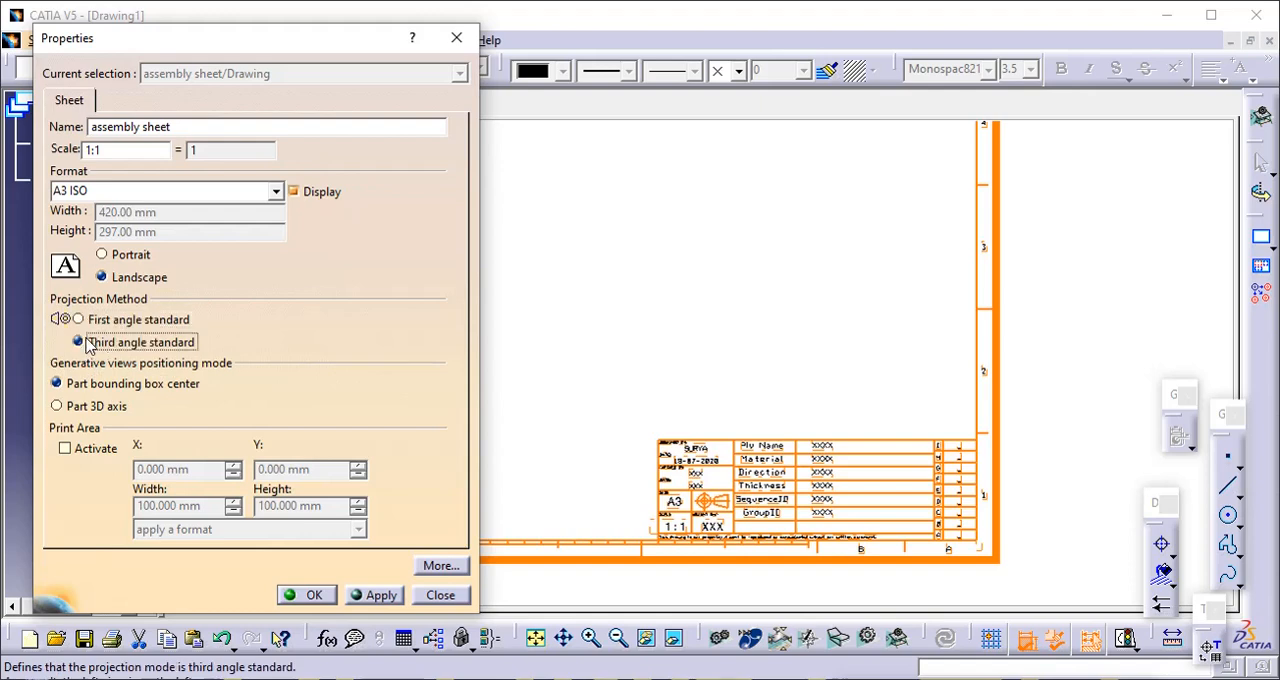
click(88, 317)
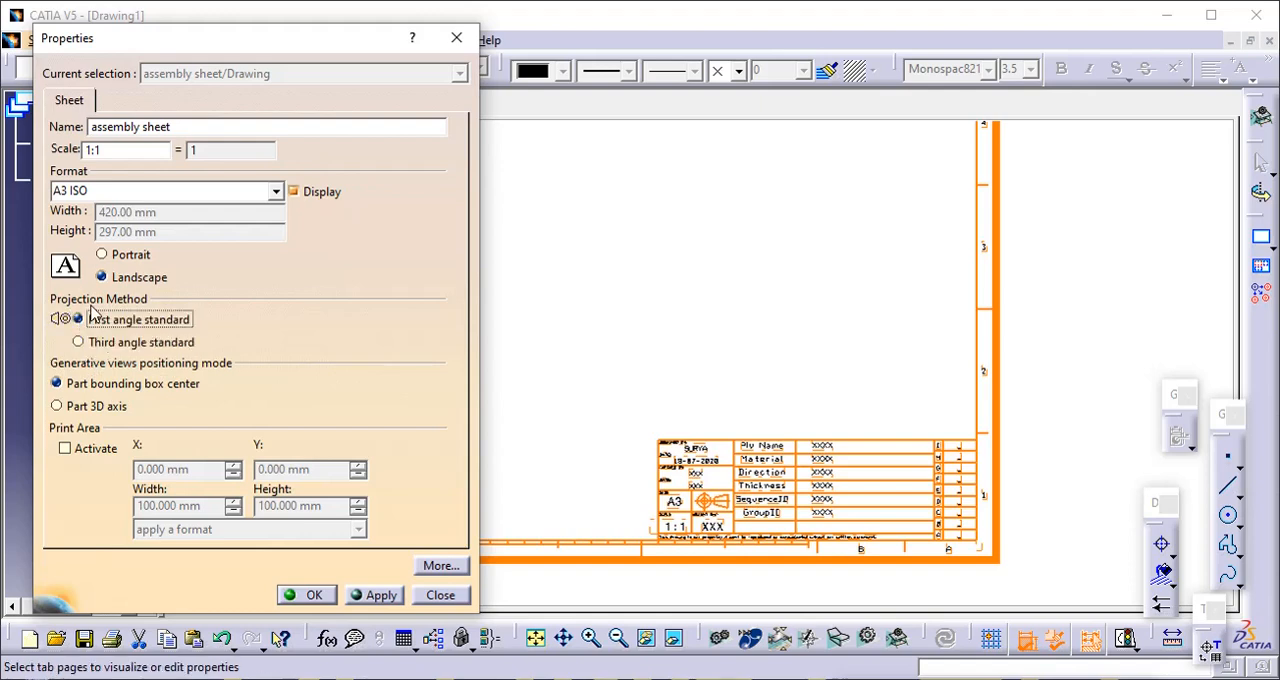
click(80, 342)
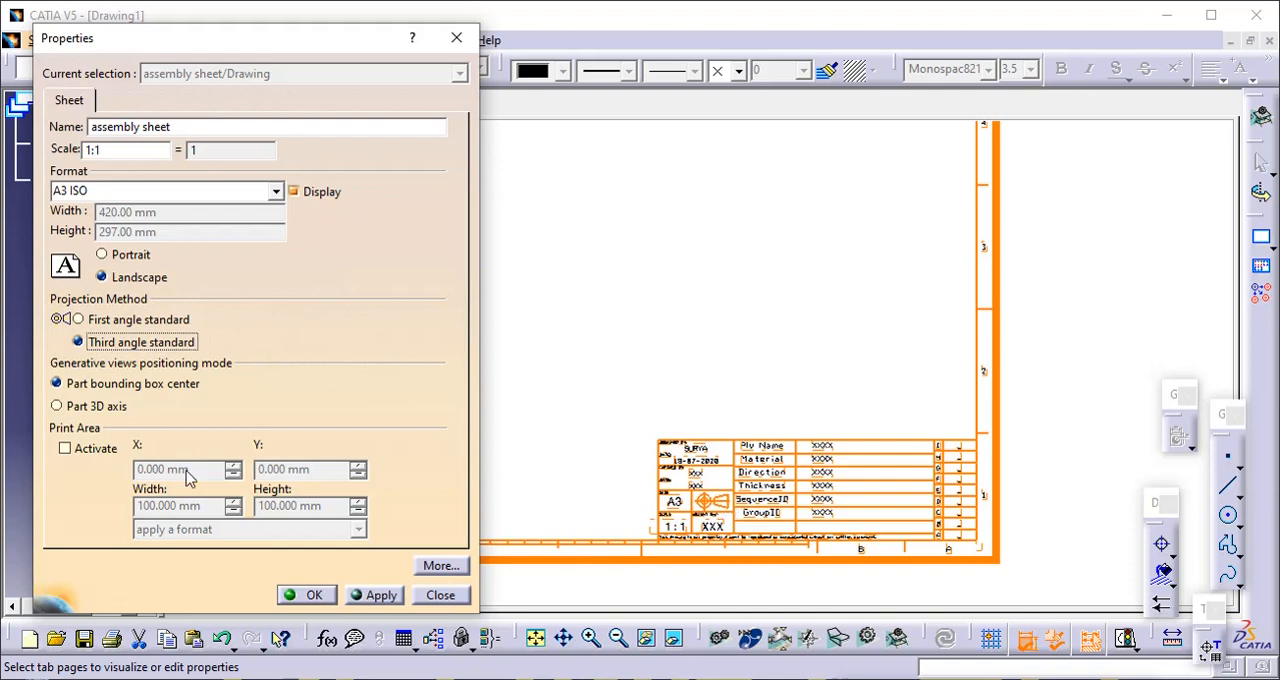
click(82, 320)
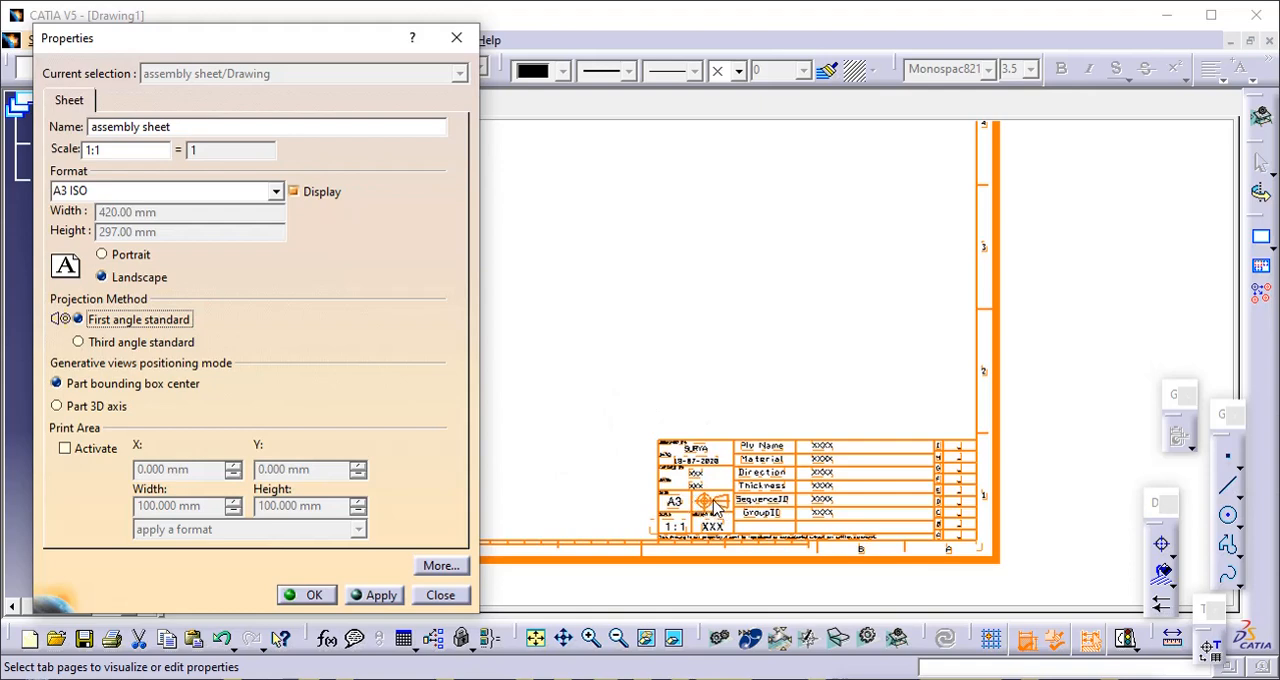
- Set the assembly sheet's scale to 1:2 and confirm its properties
click(132, 150)
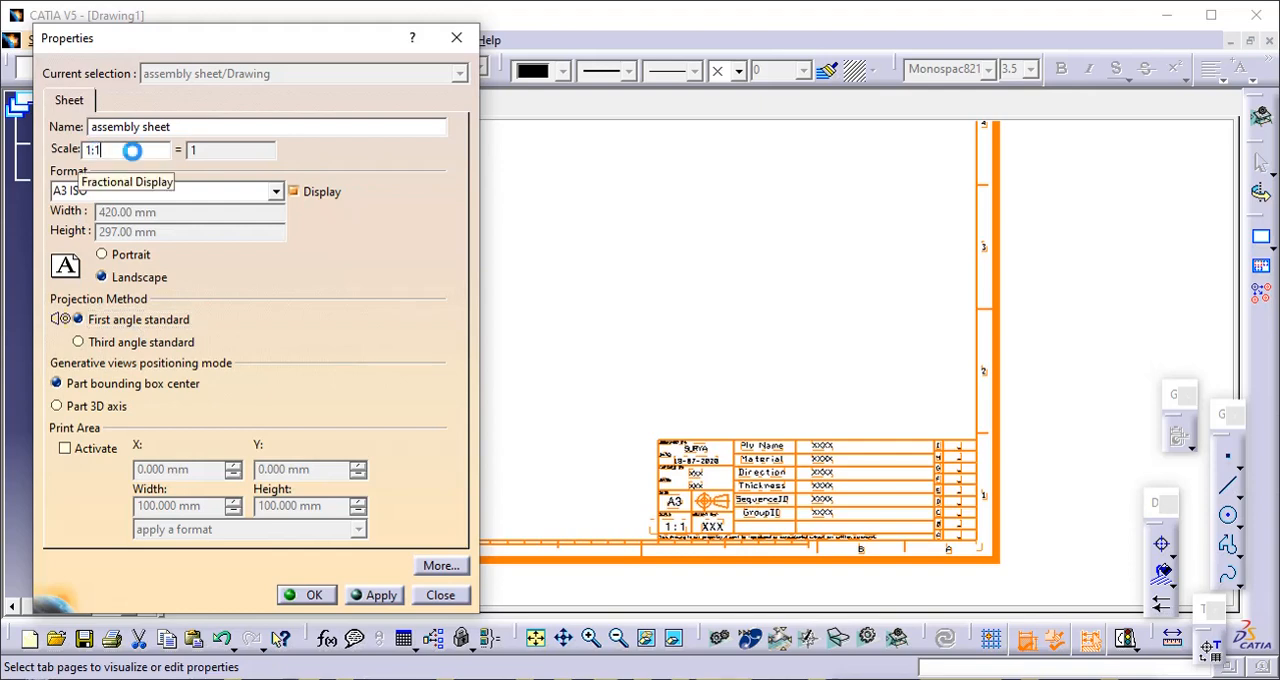
key(BackSpace)
text(2)
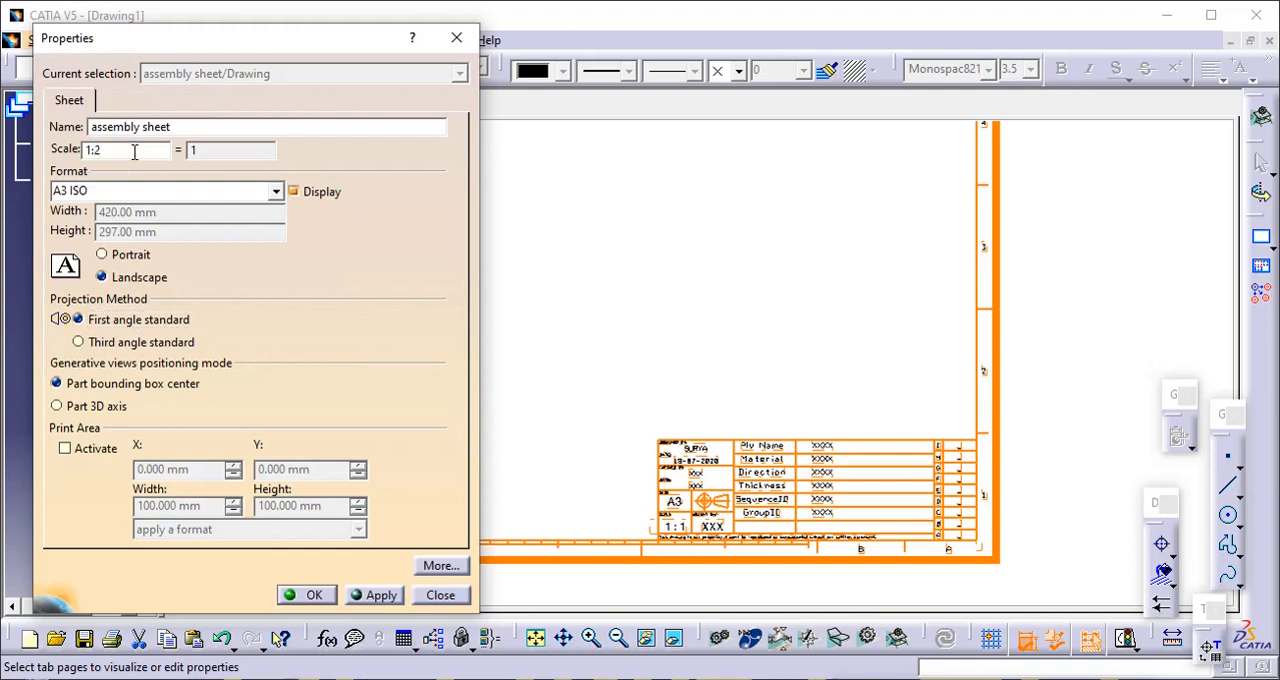
click(358, 596)
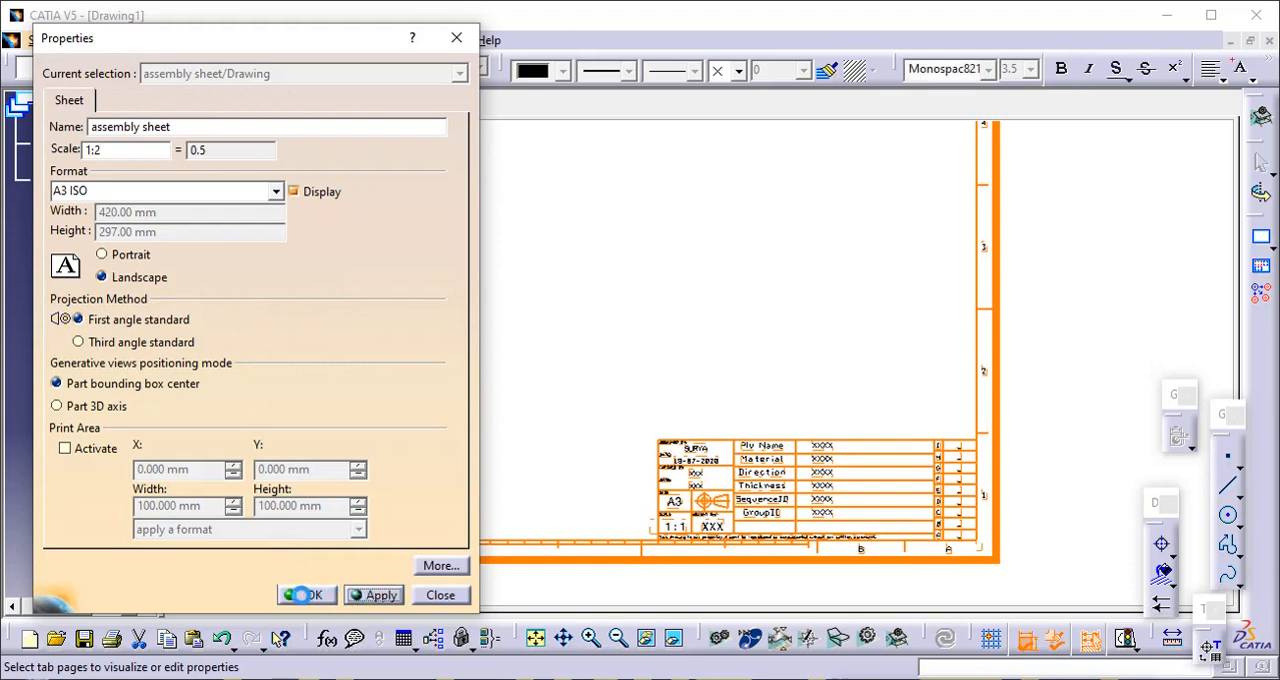
click(298, 597)
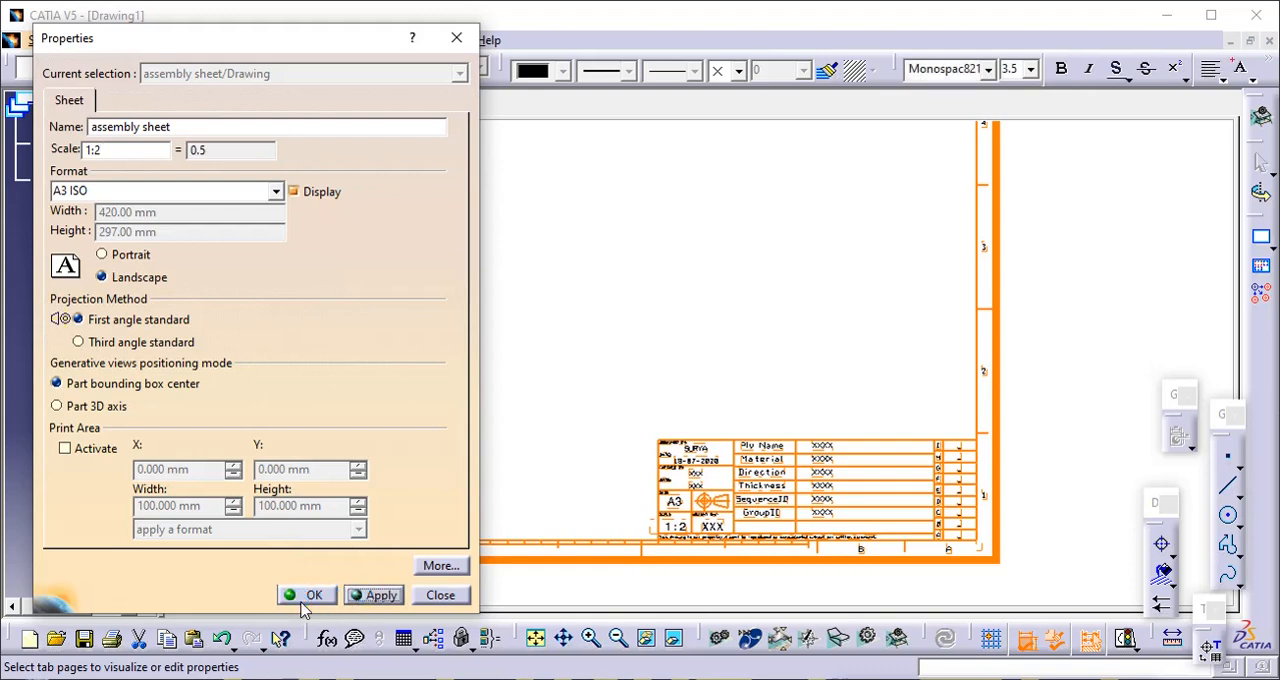
click(309, 597)
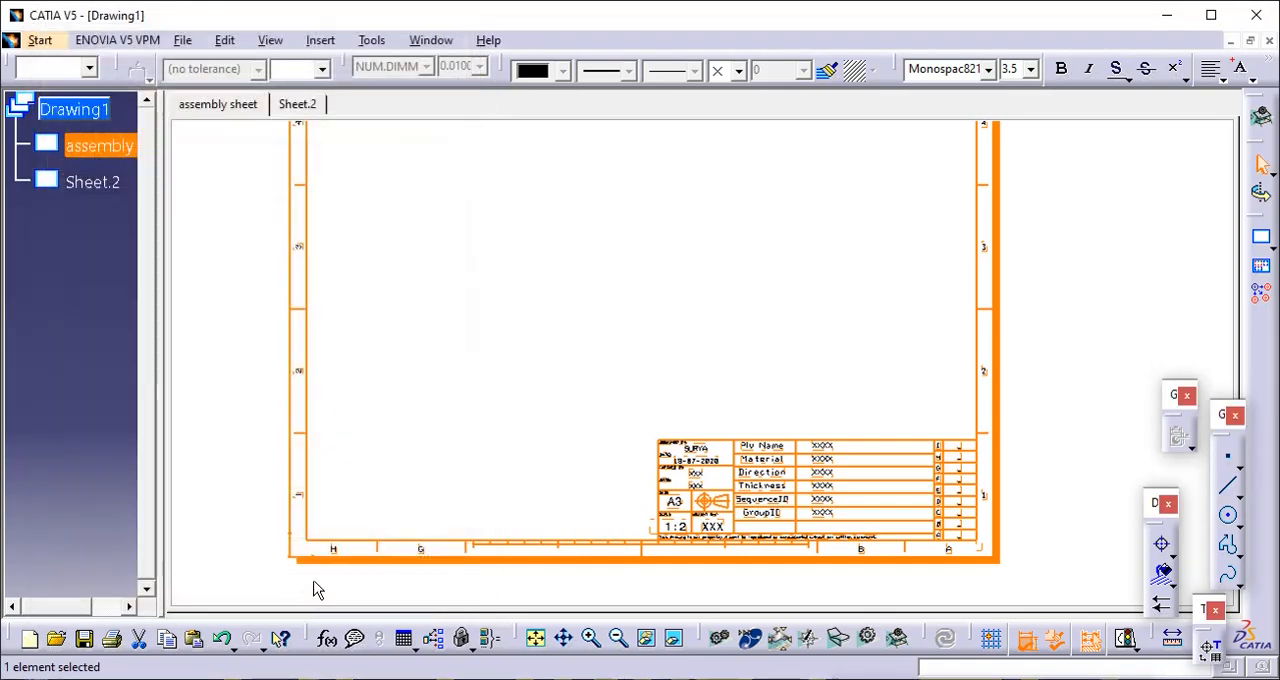
- Clear the selection and switch the assembly sheet to its sheet background
click(366, 409)
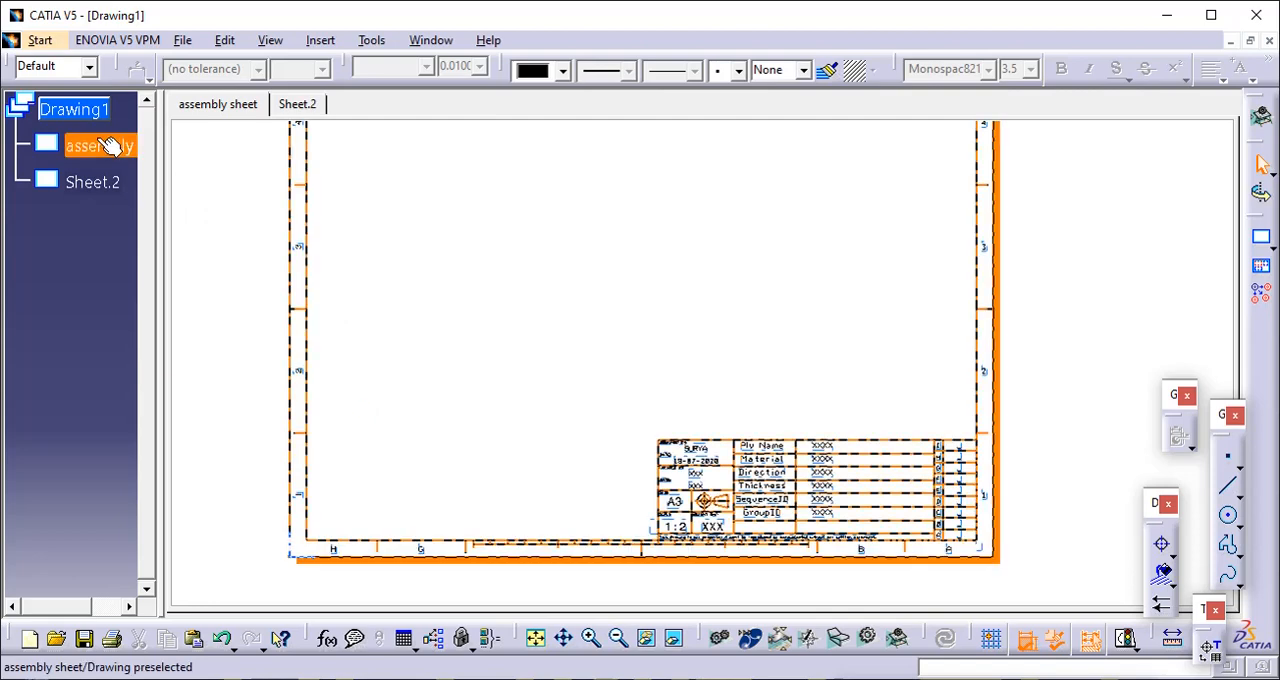
click(224, 40)
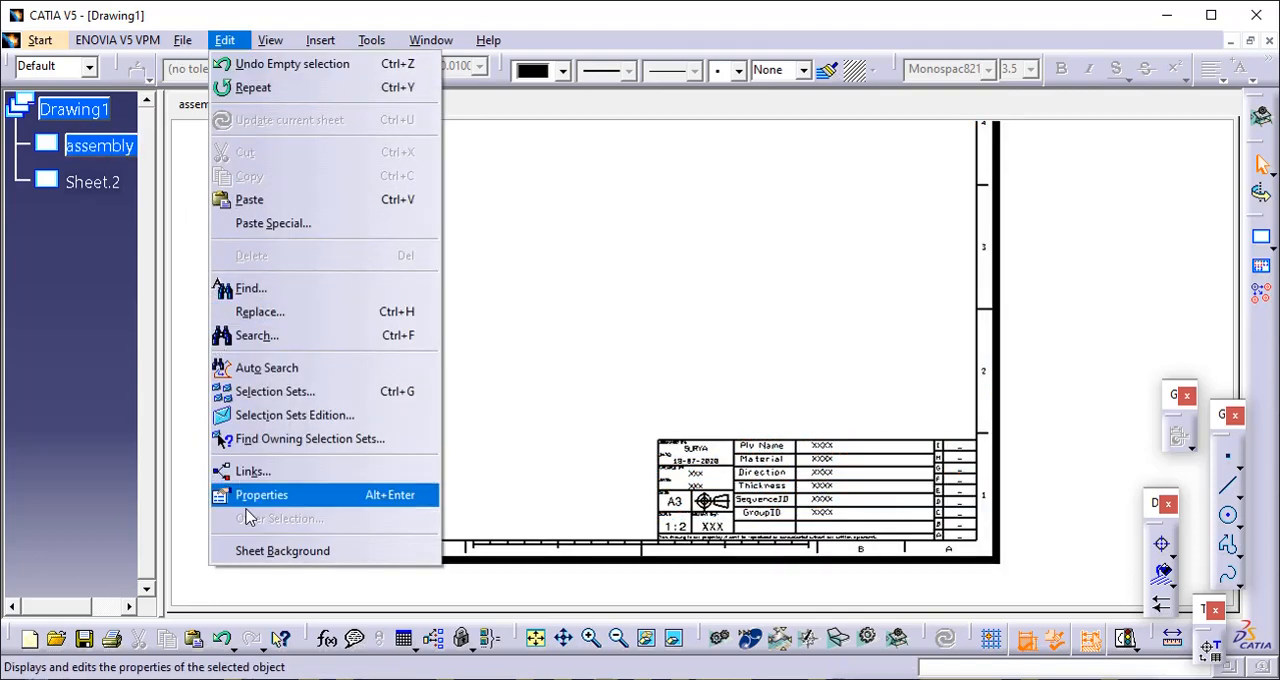
click(265, 550)
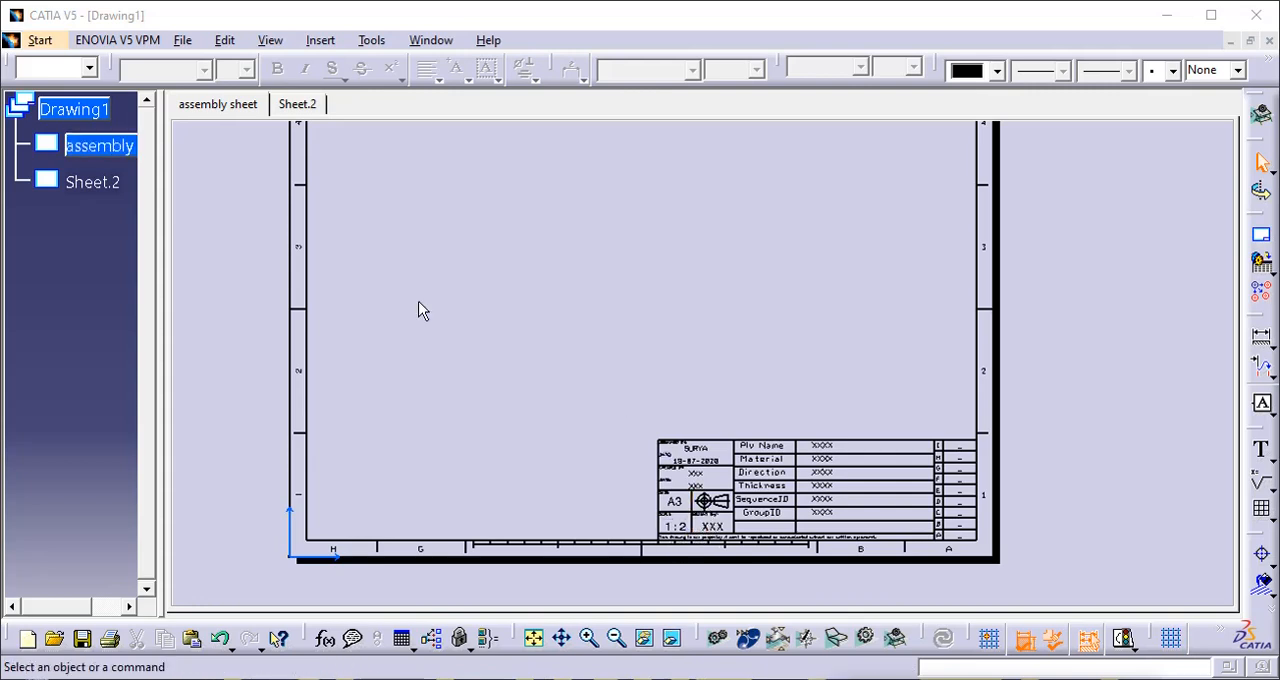
- Update the Drawing Titleblock PlyBook title block to the sheet's current properties and finish managing the title block
click(320, 40)
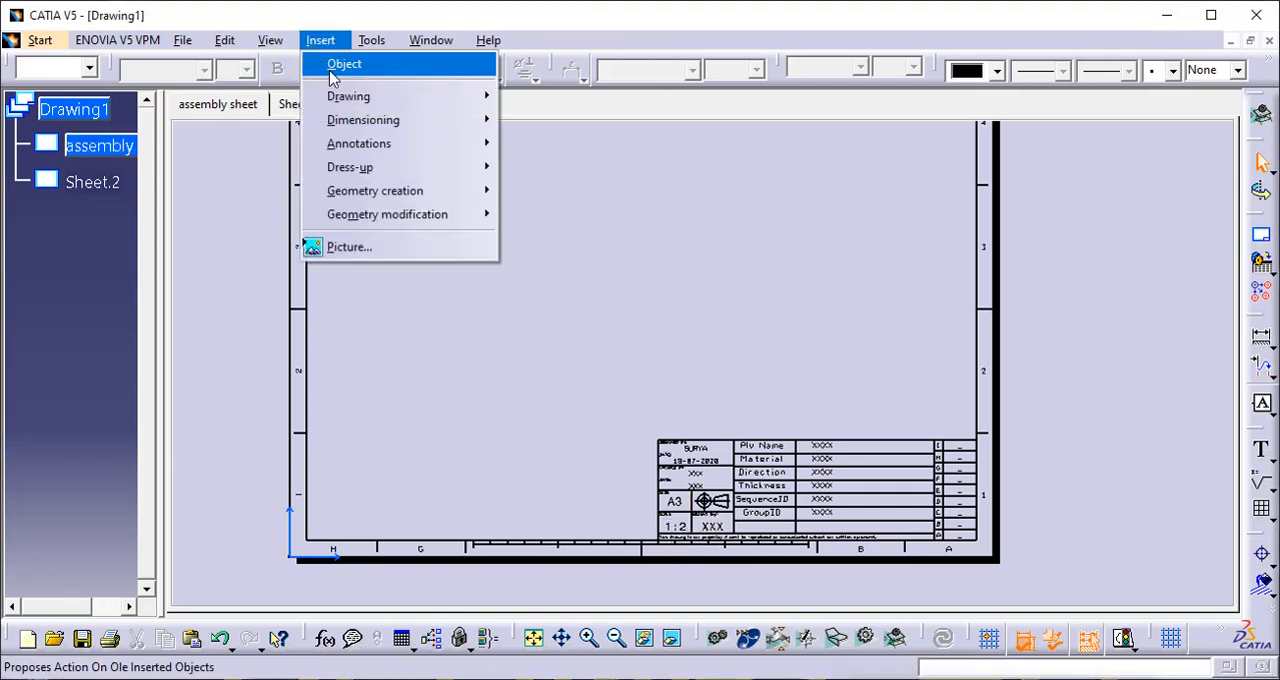
mouse_move(334, 100)
click(531, 96)
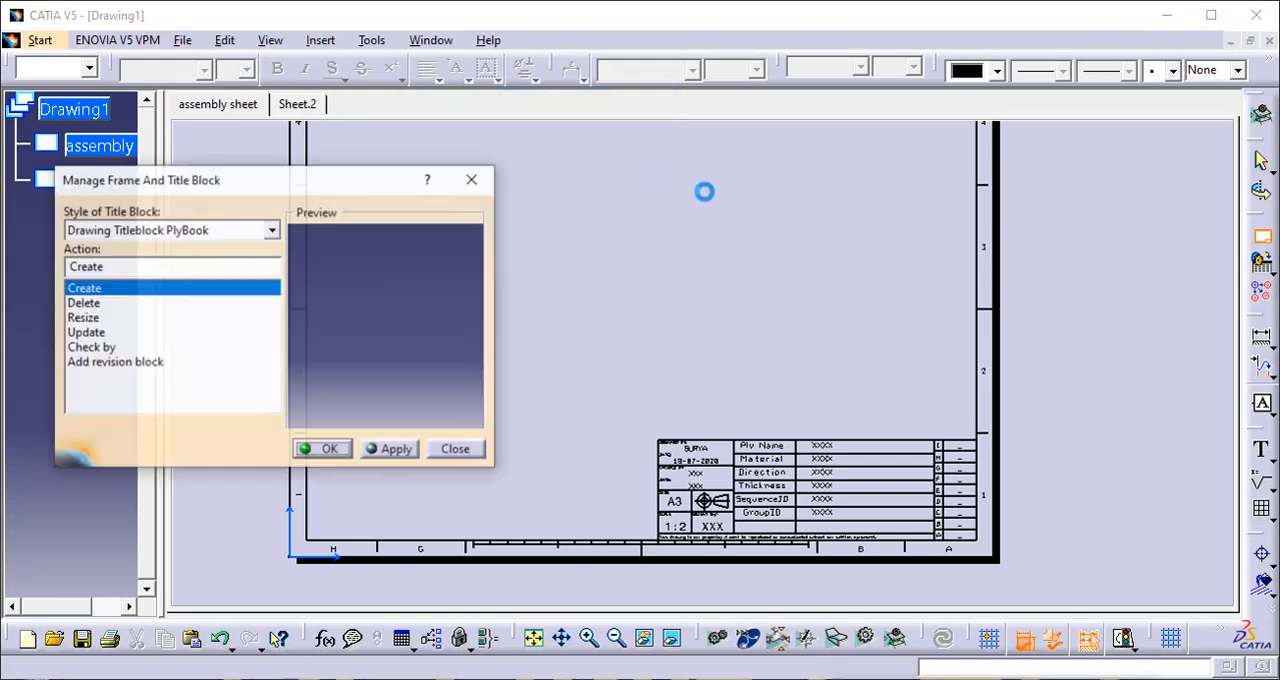
click(80, 333)
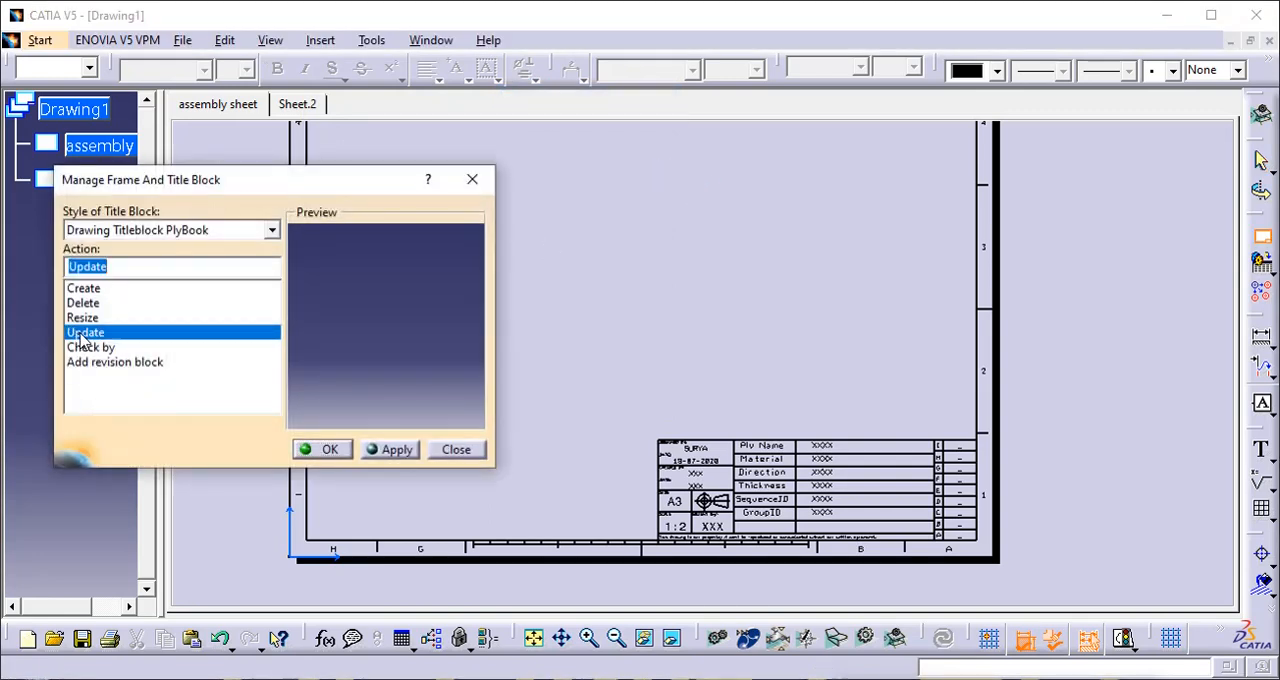
click(393, 452)
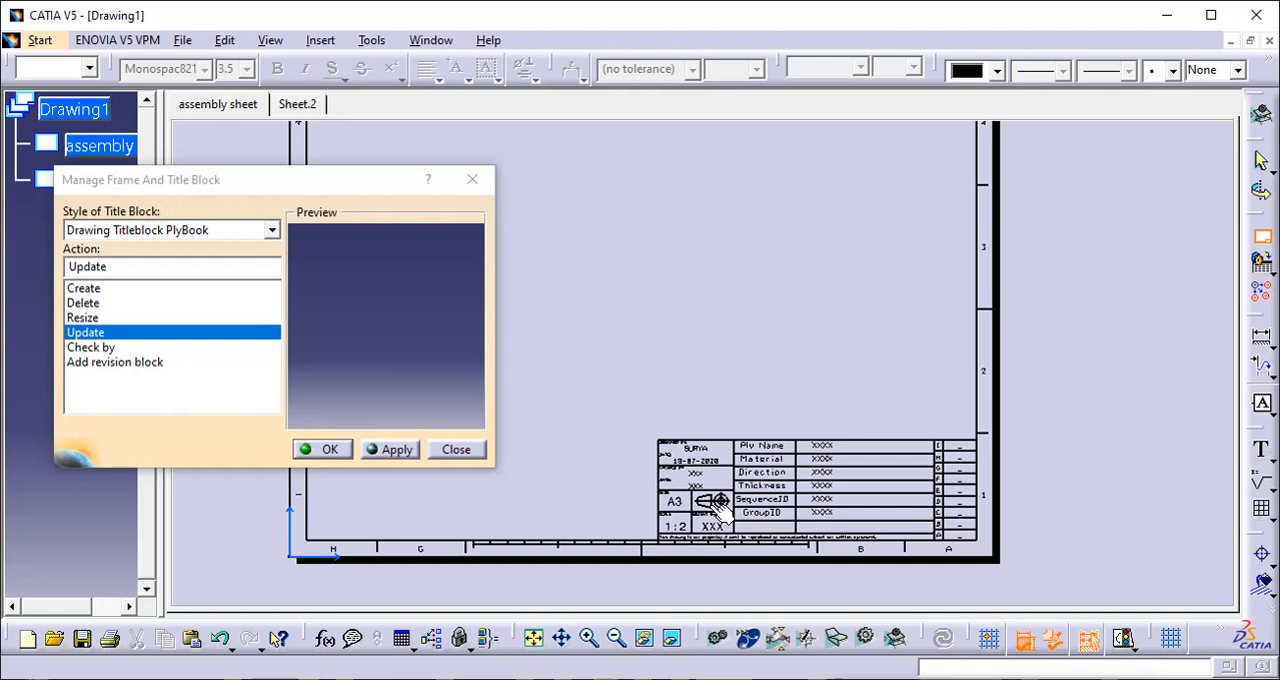
click(339, 451)
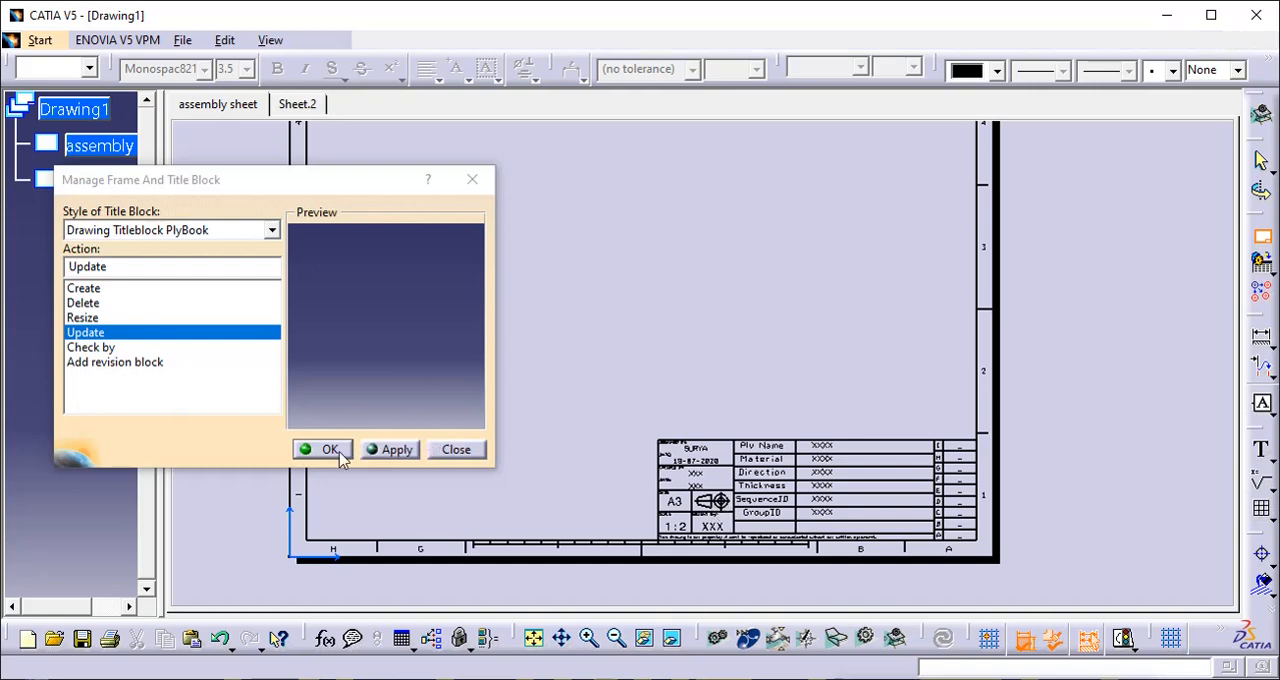
- Run the Check by action on the PlyBook title block, accepting the suggested controller's name, and finish managing the title block
middle_drag(557, 460, 536, 368)
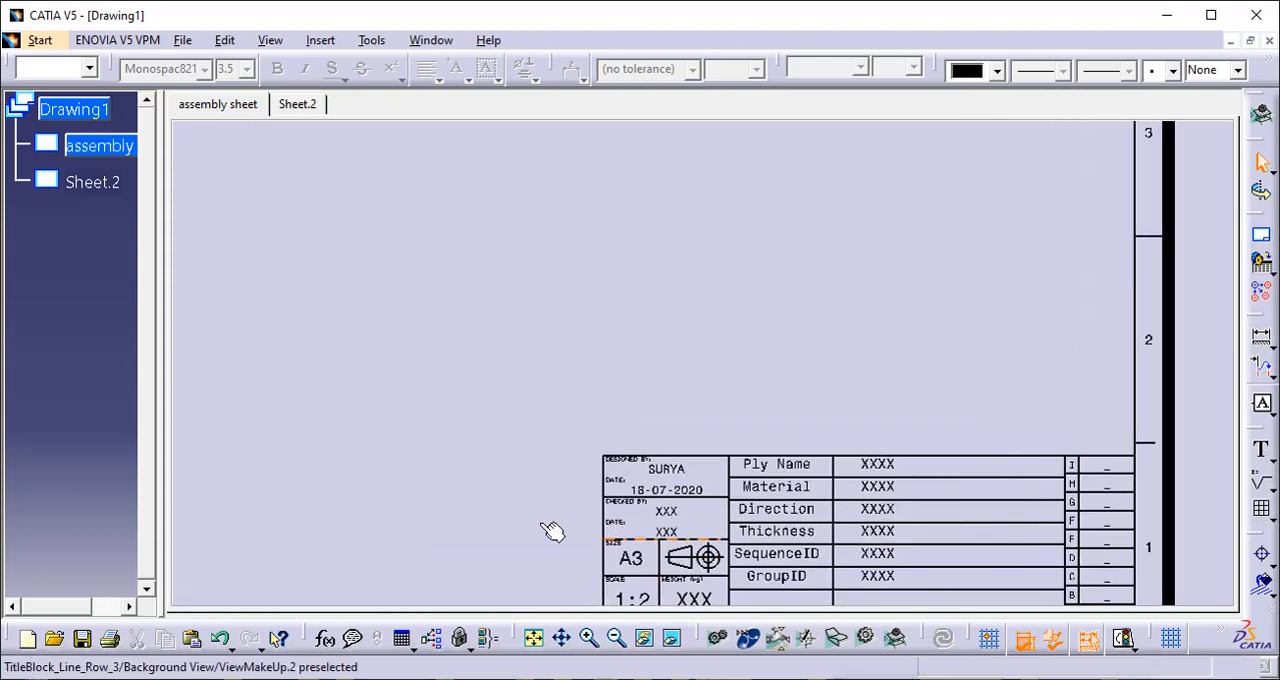
middle_drag(488, 512, 467, 437)
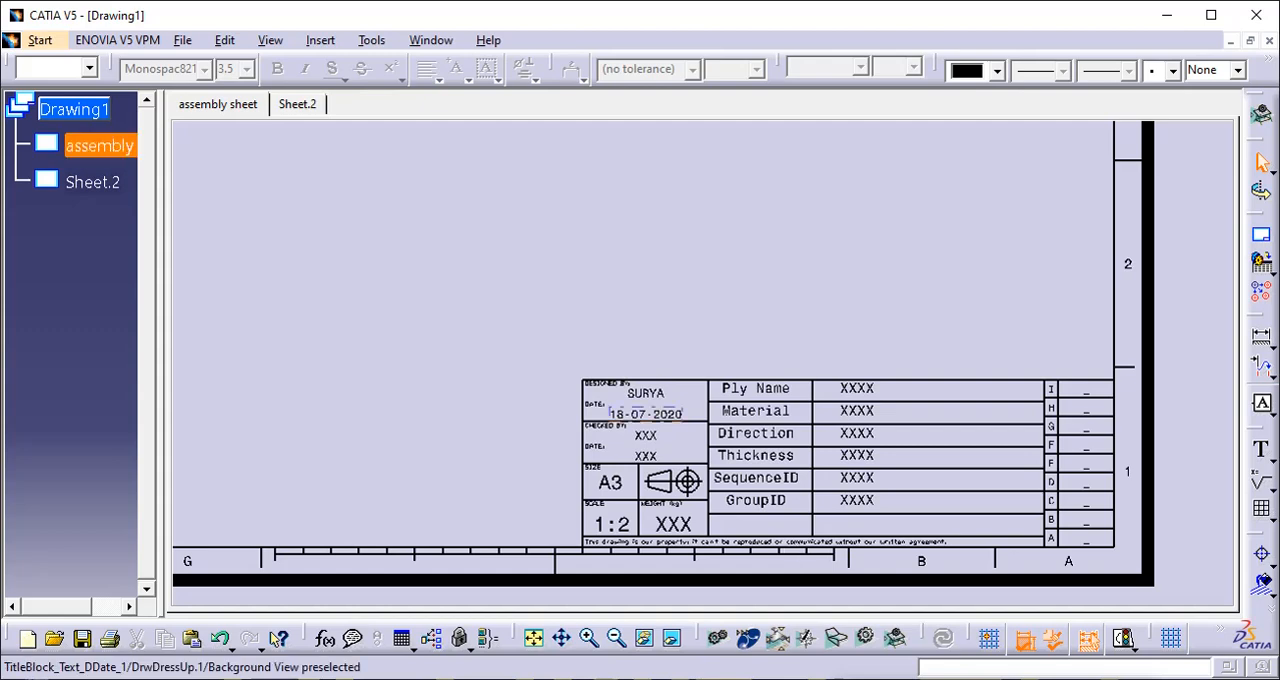
click(320, 40)
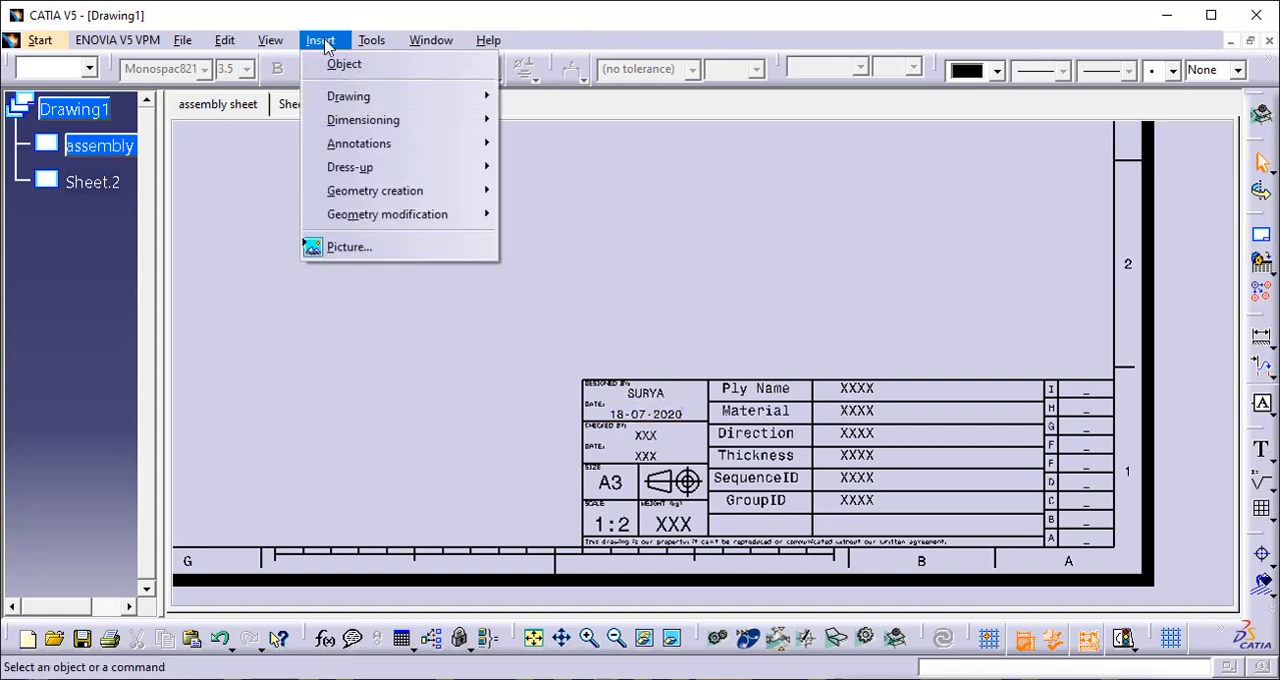
mouse_move(367, 95)
click(515, 97)
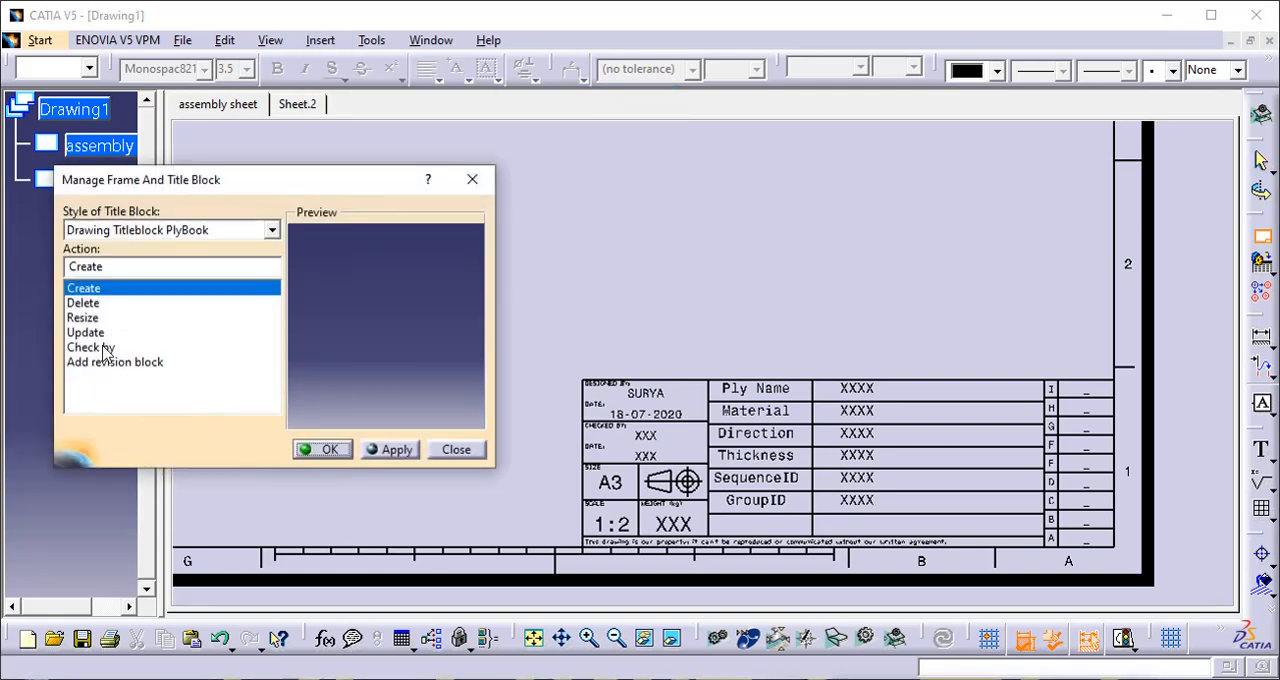
click(90, 347)
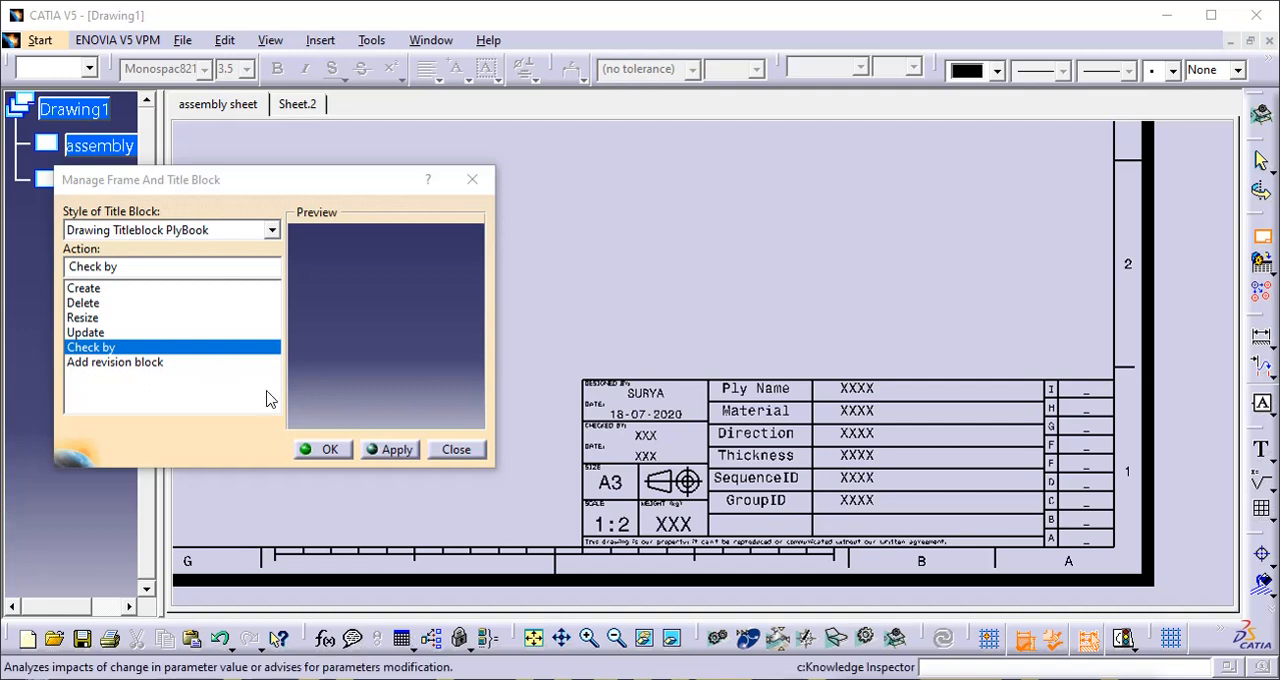
click(375, 452)
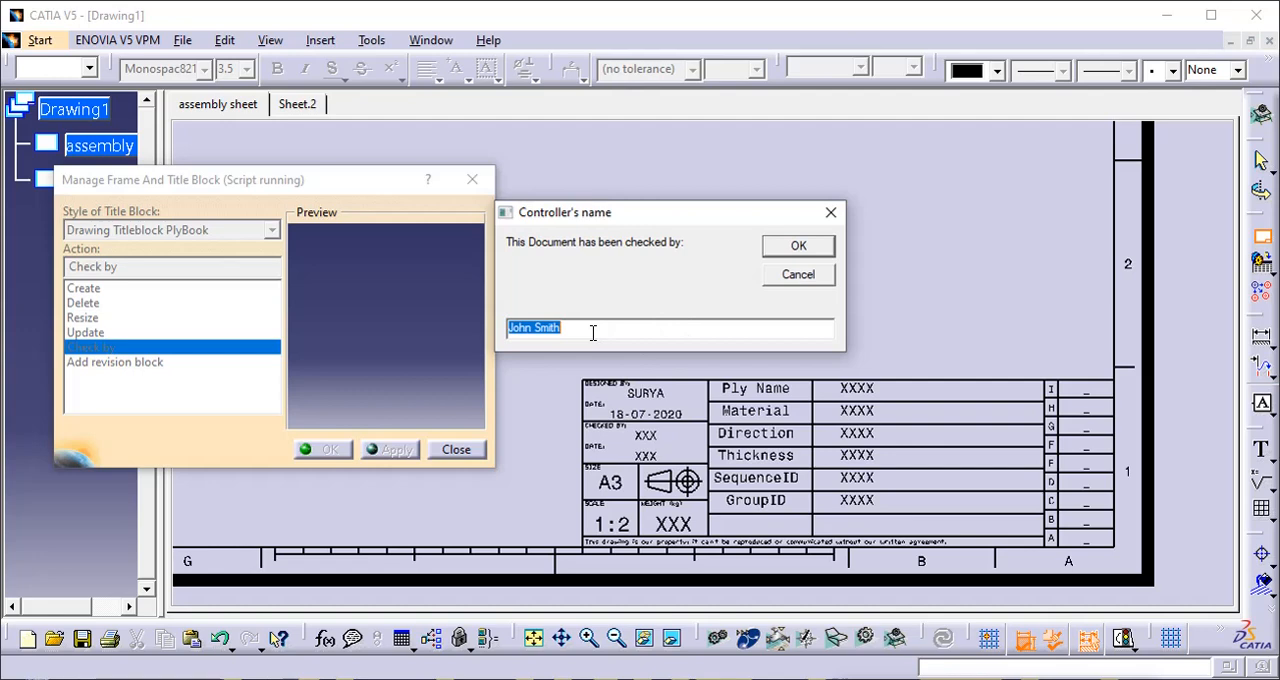
click(593, 332)
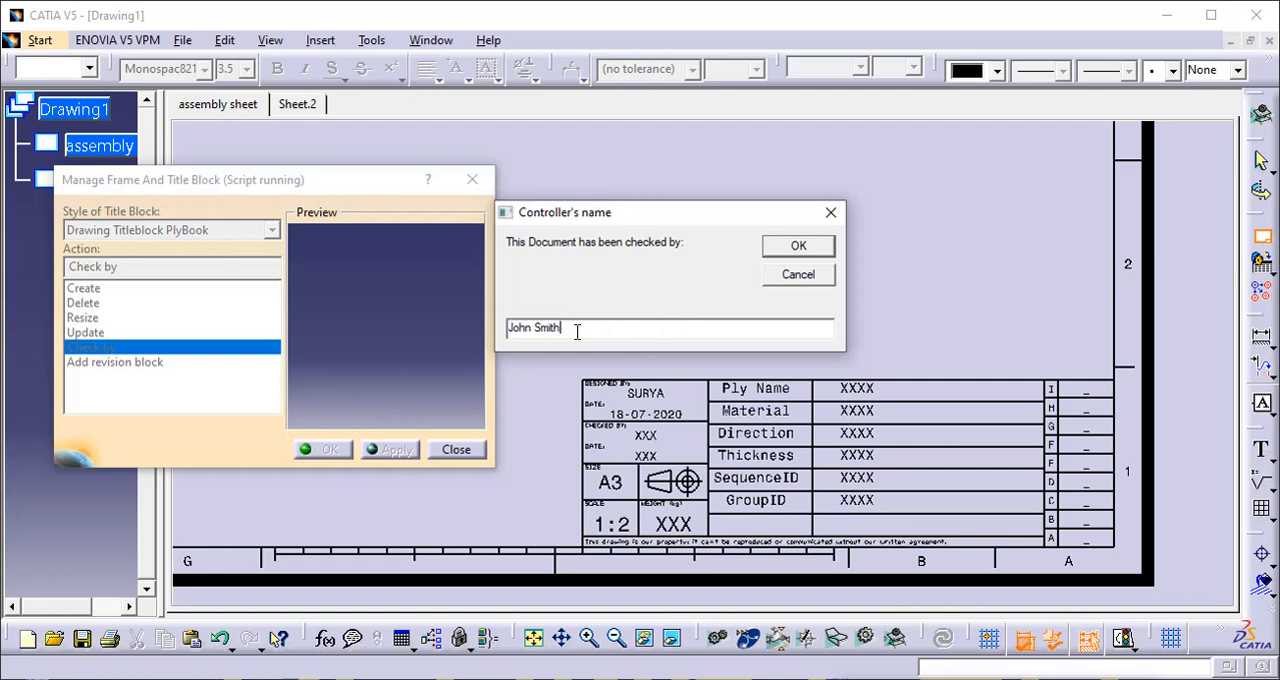
click(786, 253)
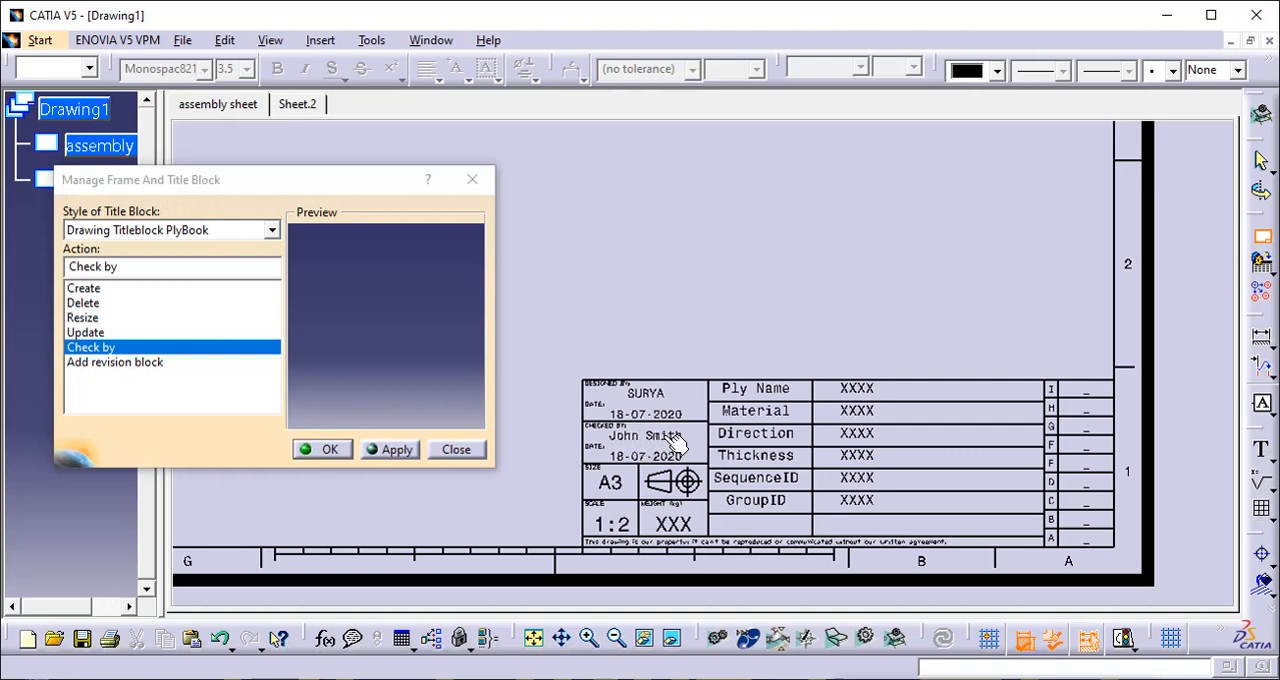
click(328, 450)
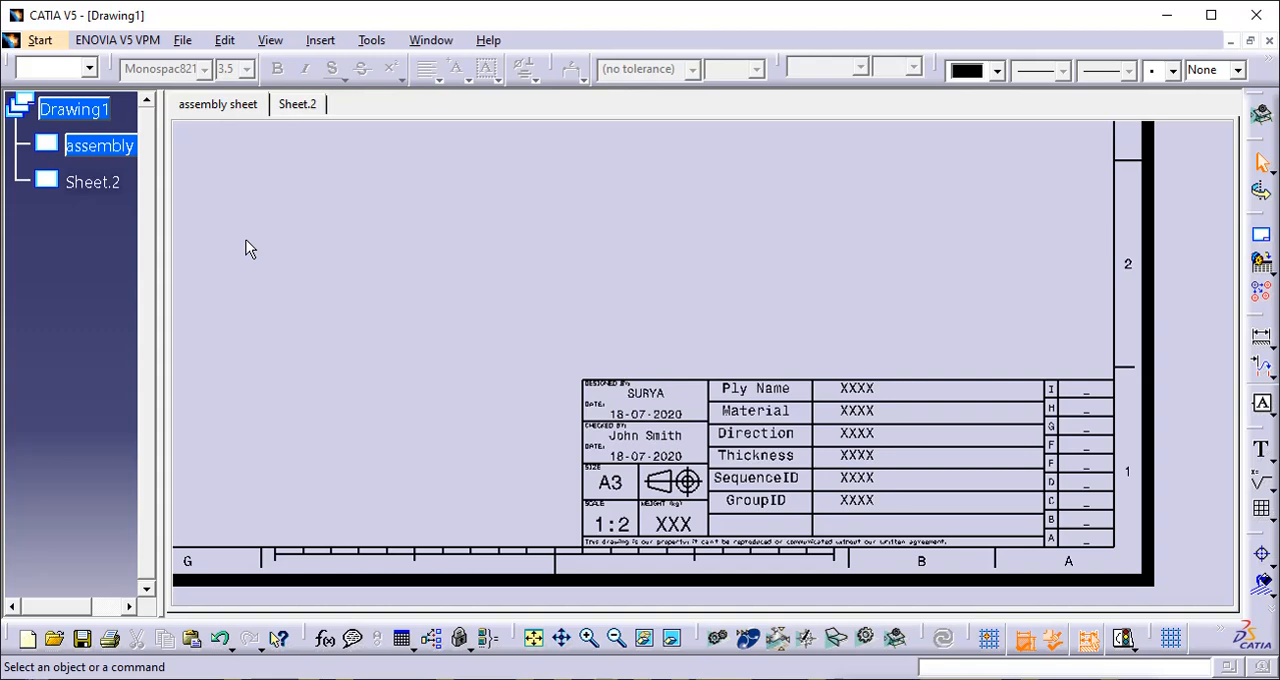
- Run the Add revision block action on the Drawing Titleblock PlyBook title block with 01 as the reviewer's name
click(320, 40)
mouse_move(376, 107)
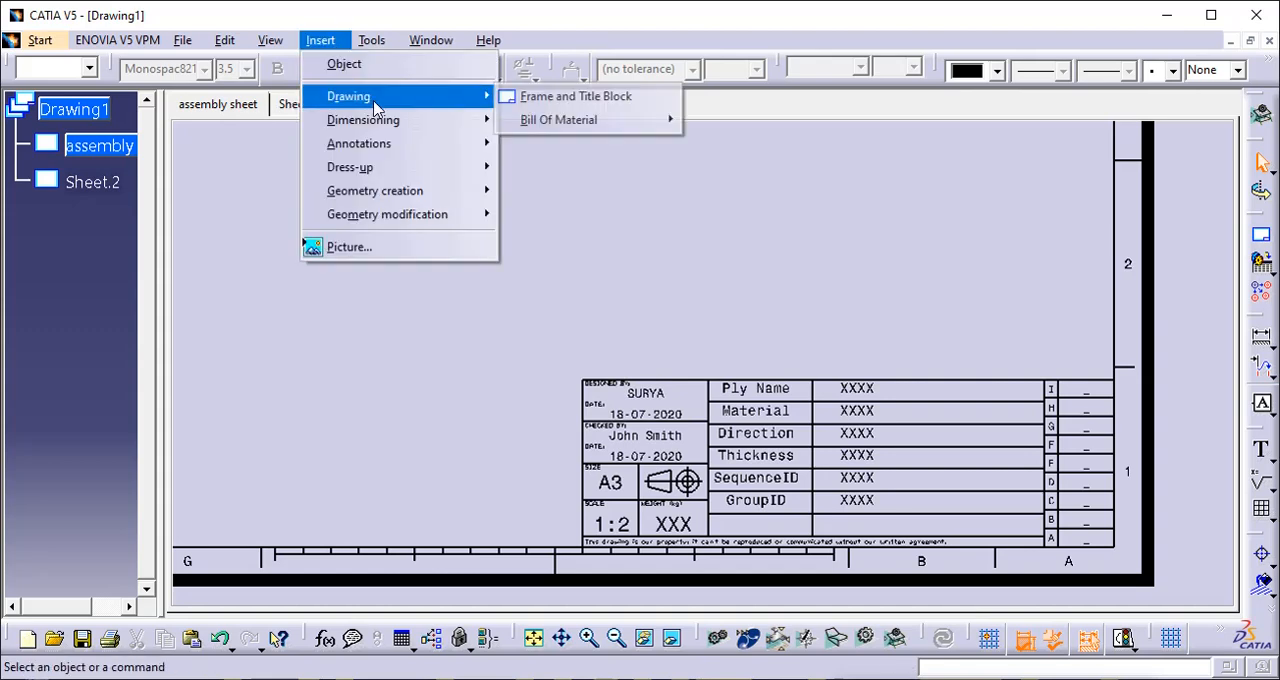
click(535, 100)
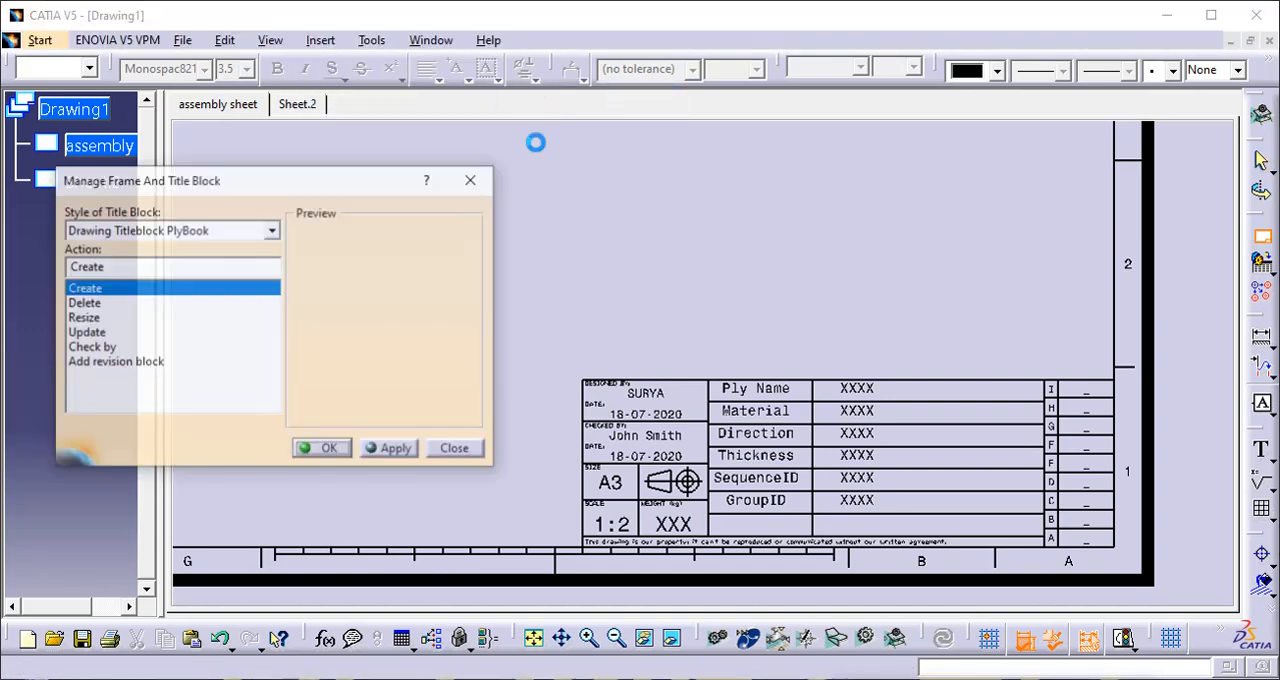
click(120, 366)
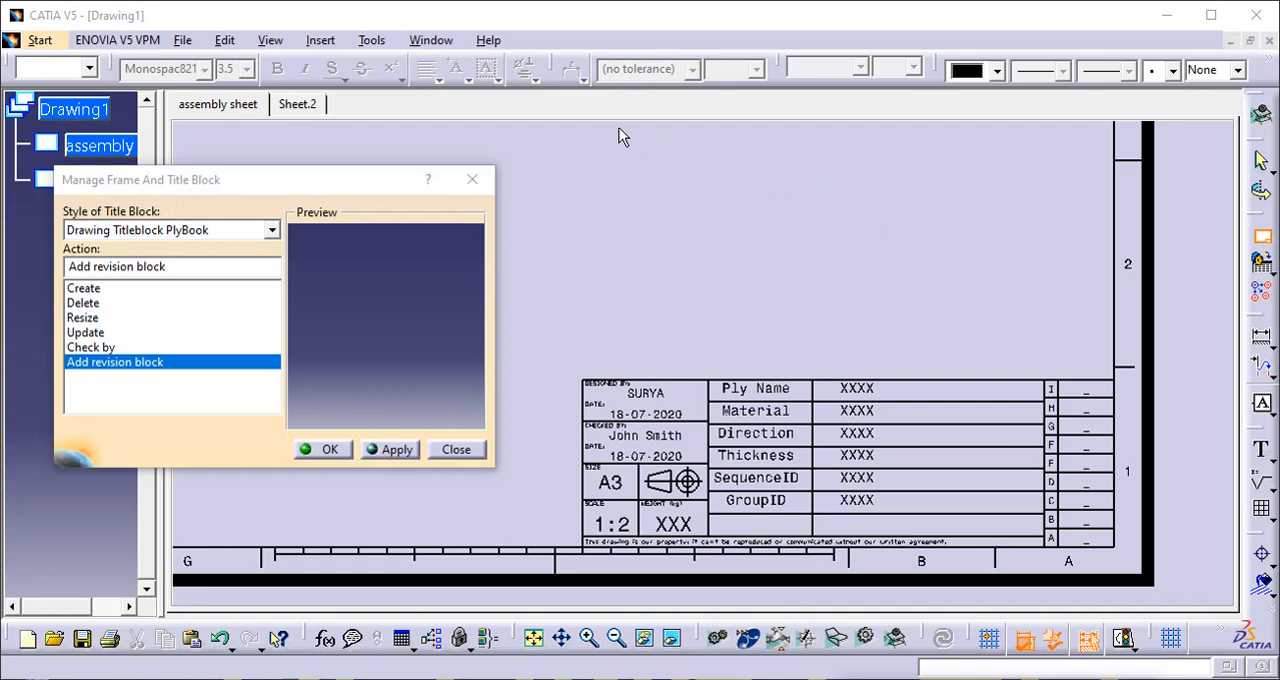
click(333, 451)
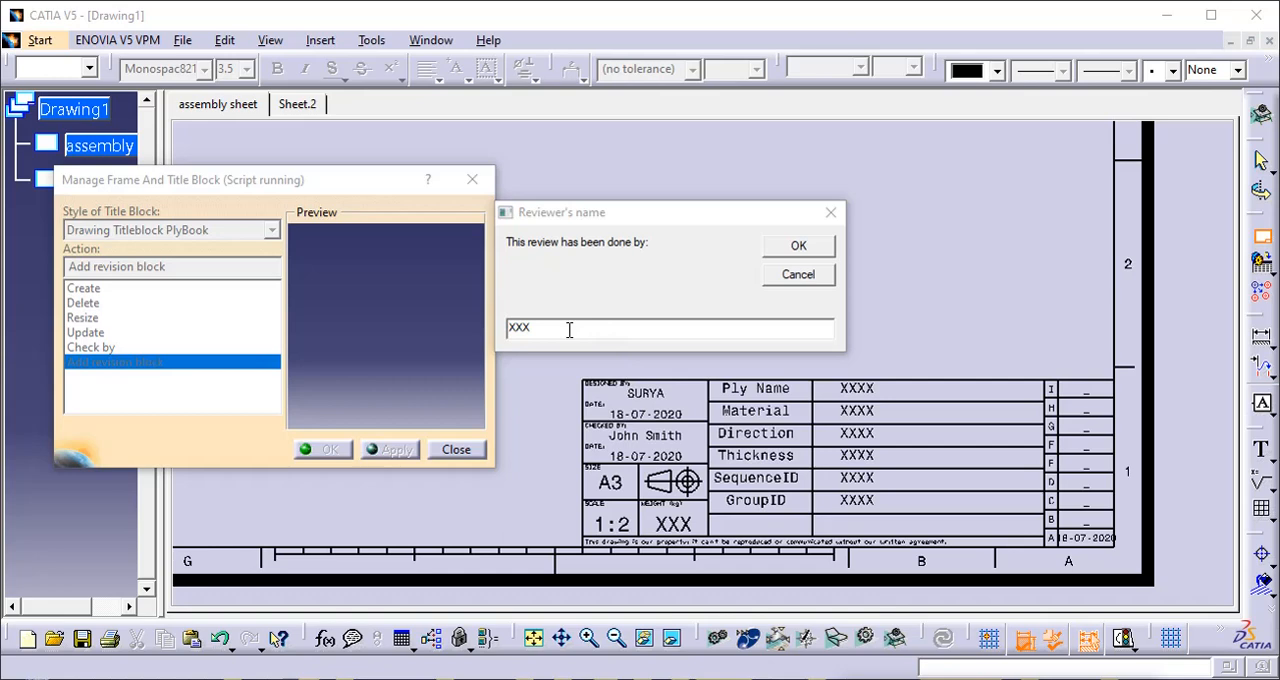
drag(569, 330, 508, 331)
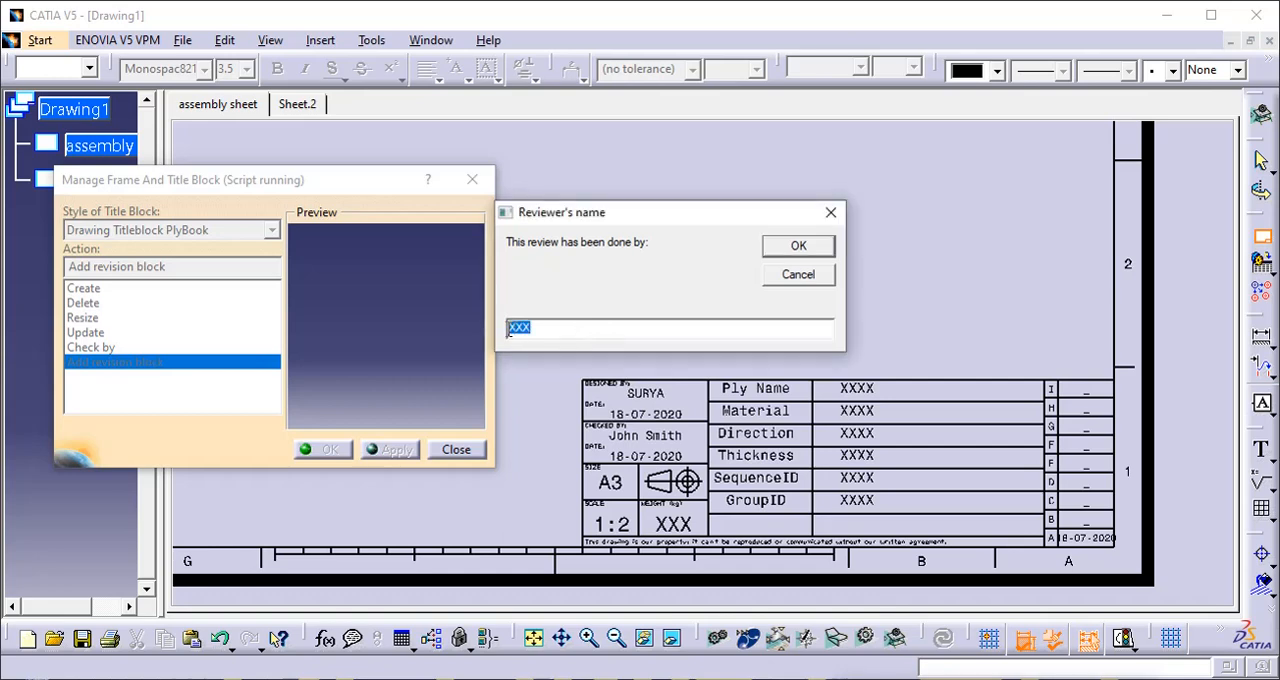
text(01)
click(826, 247)
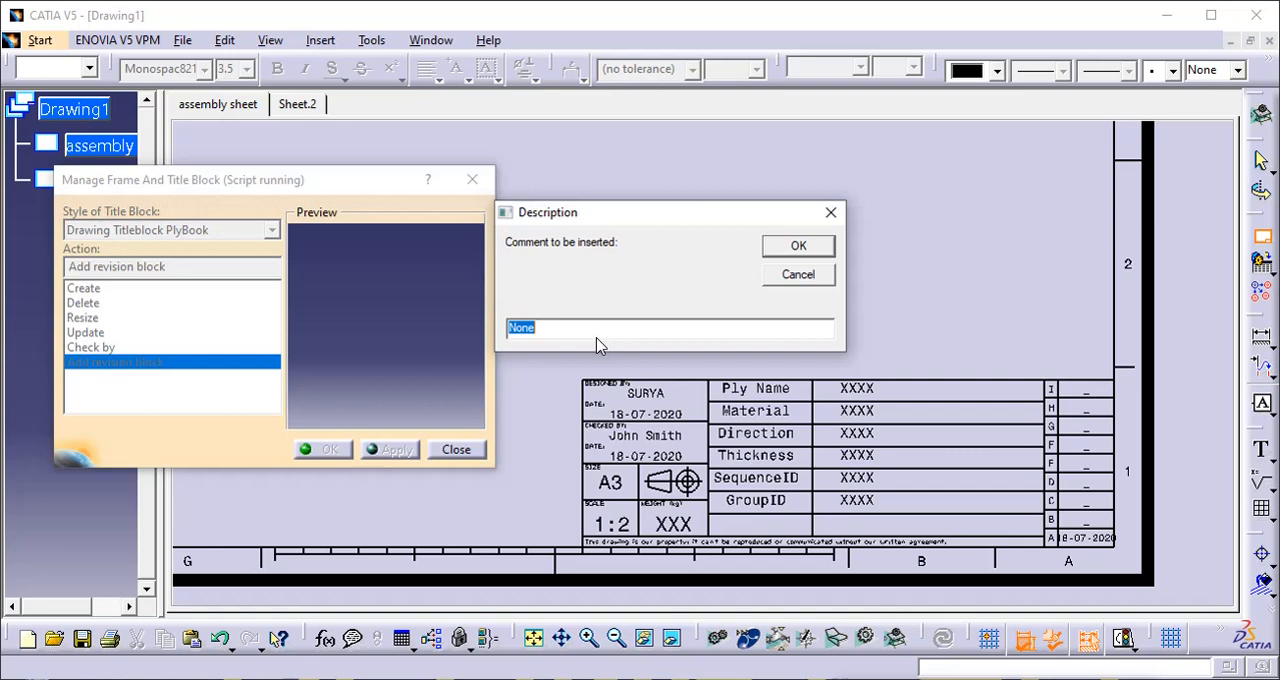
- Enter "no more changes" as the revision's description comment and finish adding the revision block
text(no more changes)
click(778, 248)
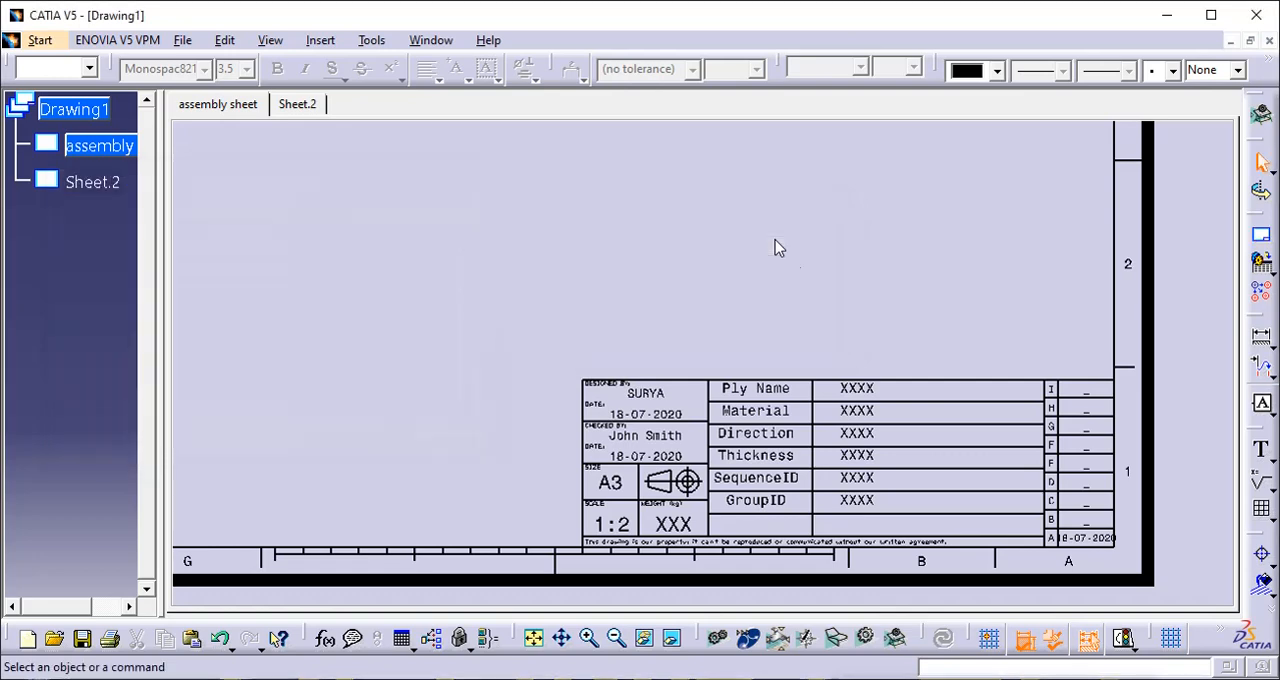
- Try to narrow the text frame of revision A's date to fit the DATE column, and widen it again
mouse_move(828, 292)
middle_down()
mouse_move(811, 249)
mouse_move(856, 412)
middle_up()
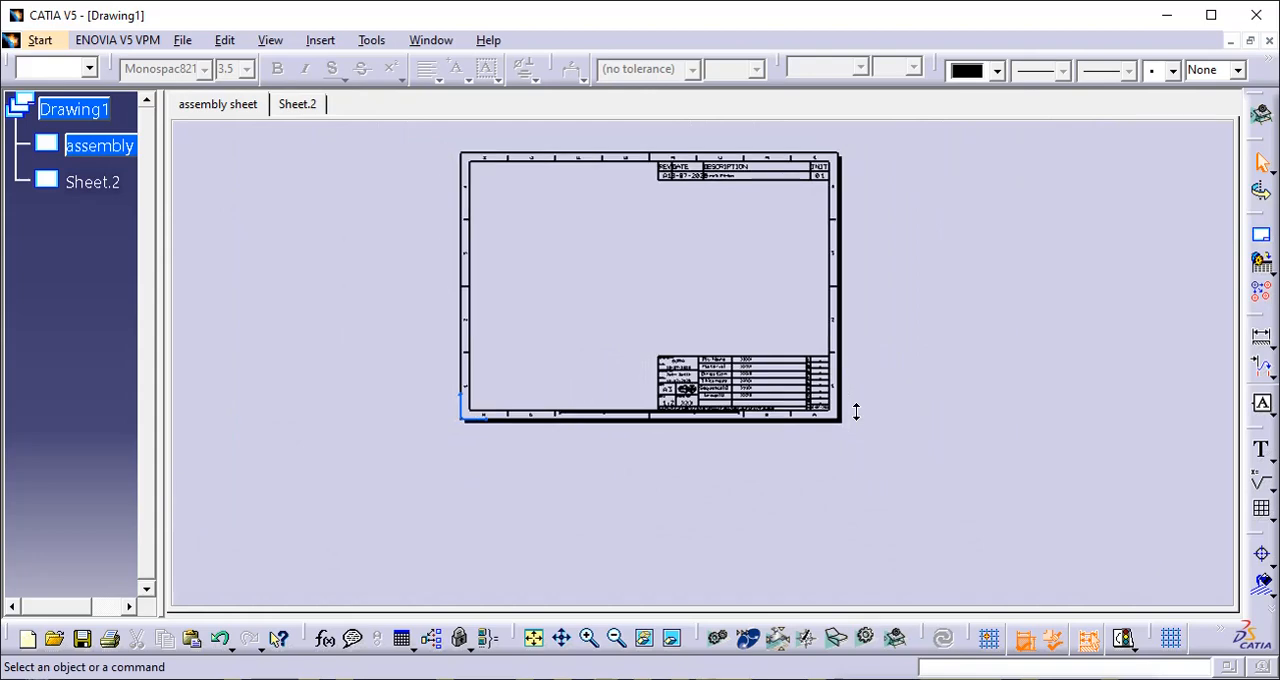
mouse_move(811, 251)
ctrl+middle_down()
mouse_move(797, 317)
mouse_move(771, 200)
mouse_move(790, 308)
mouse_move(777, 337)
mouse_move(803, 240)
mouse_move(806, 343)
mouse_move(817, 317)
ctrl+middle_up()
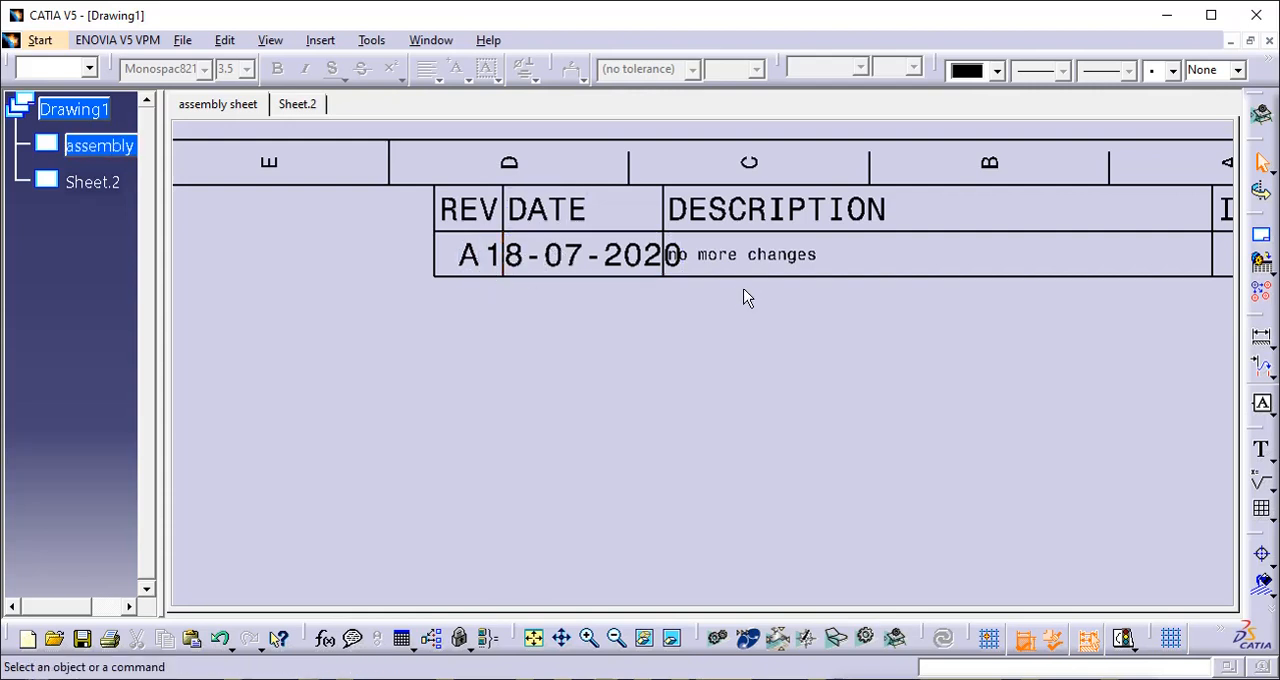
middle_drag(785, 302, 672, 299)
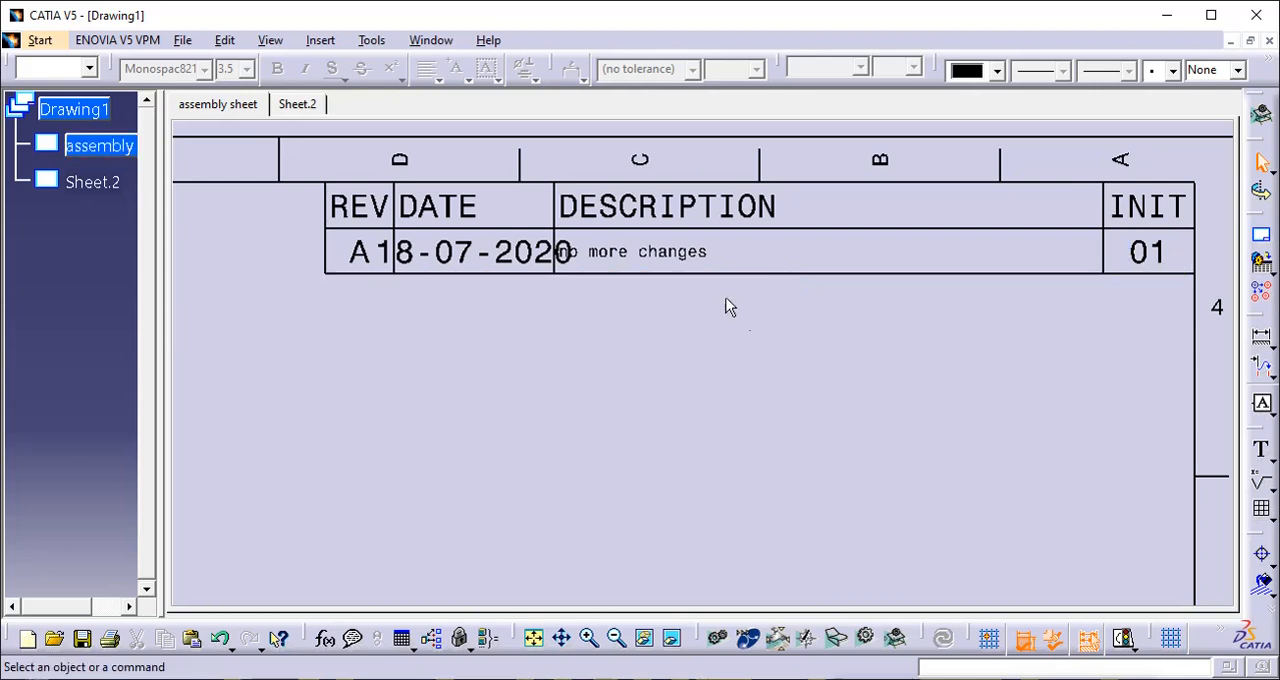
click(694, 257)
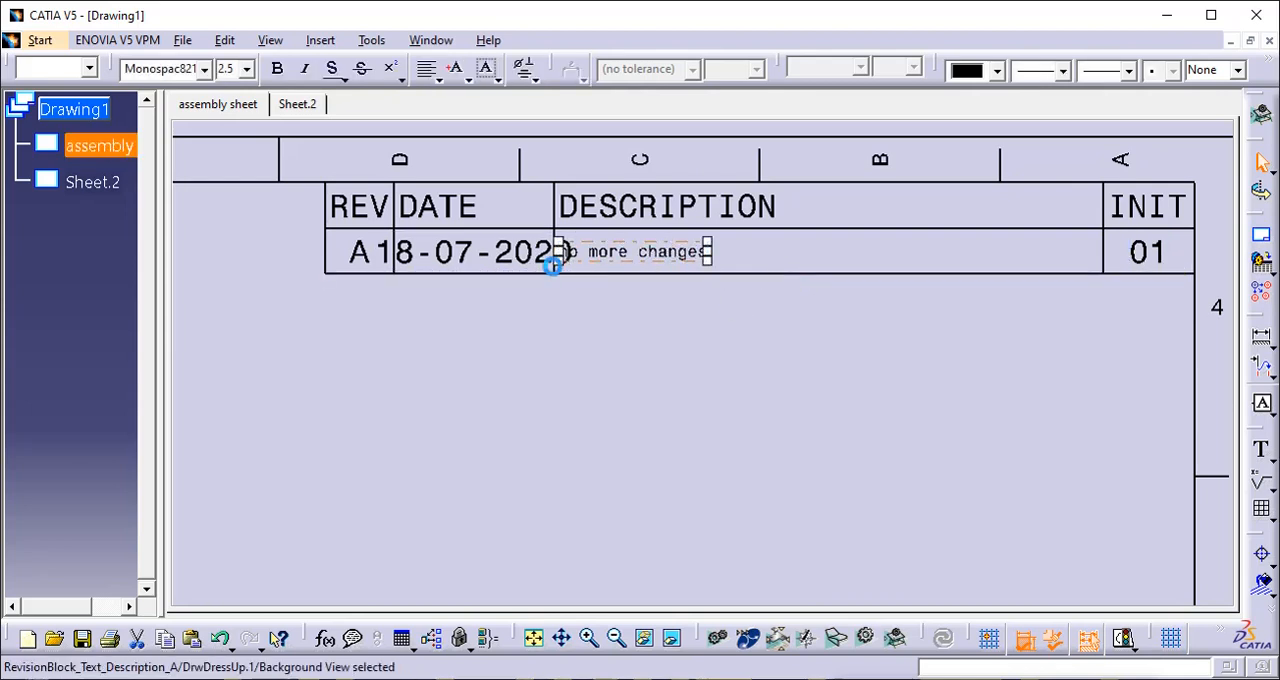
click(510, 258)
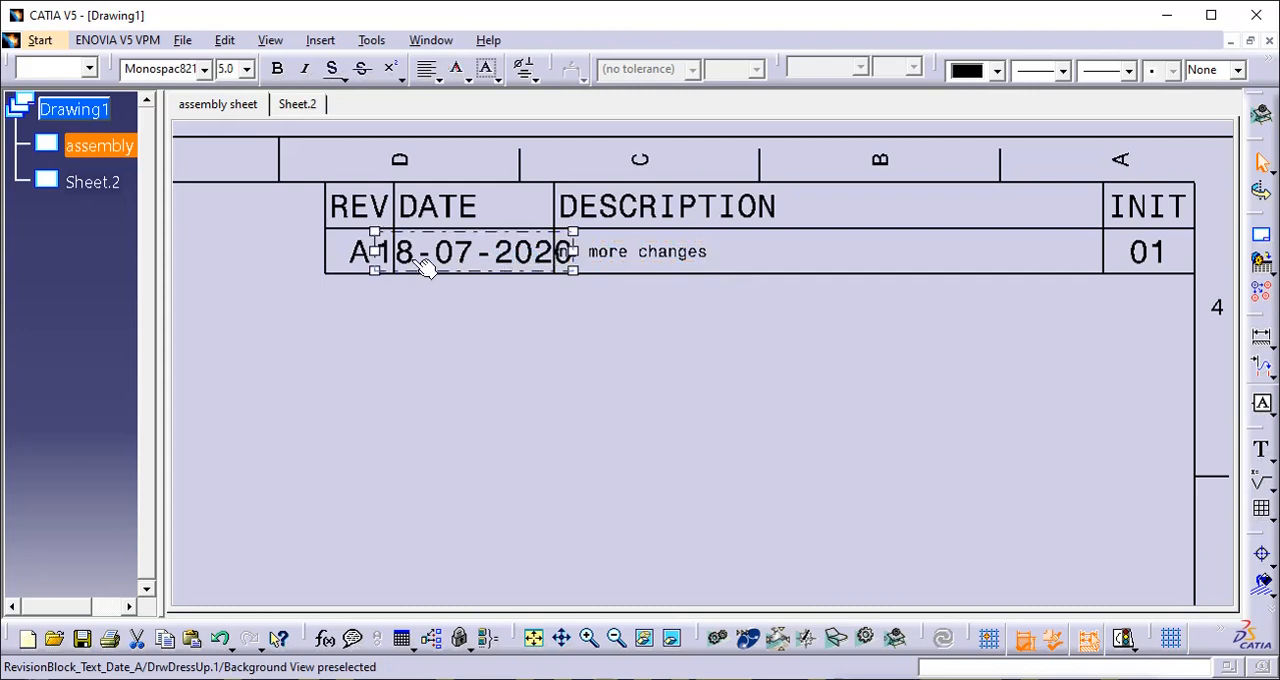
drag(377, 252, 416, 266)
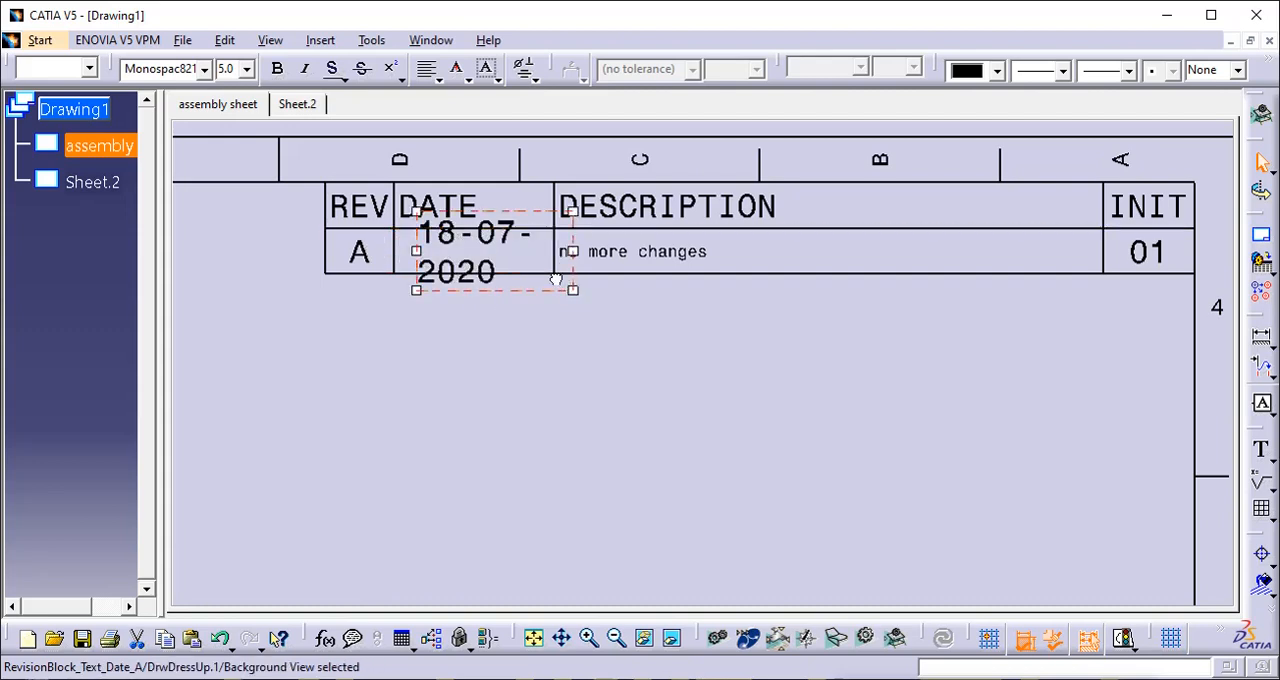
click(416, 252)
drag(416, 253, 391, 252)
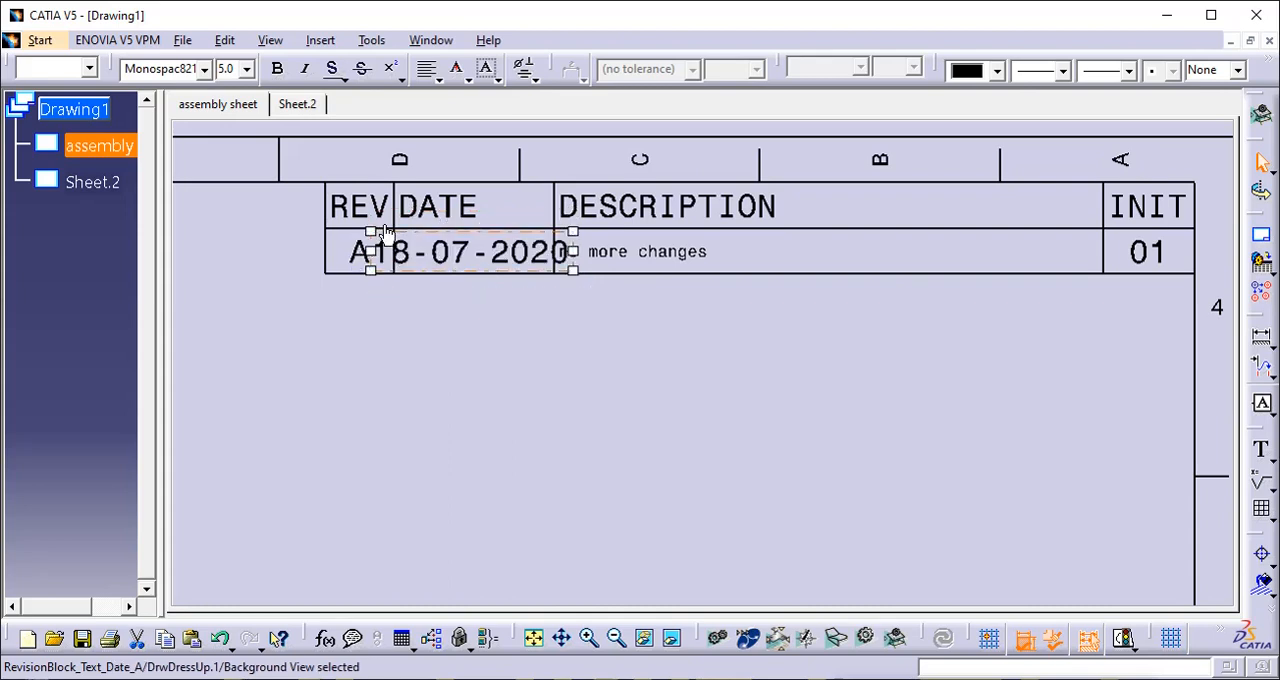
- Change the date text of revision A in the revision block to 18/07/20
double_click(463, 258)
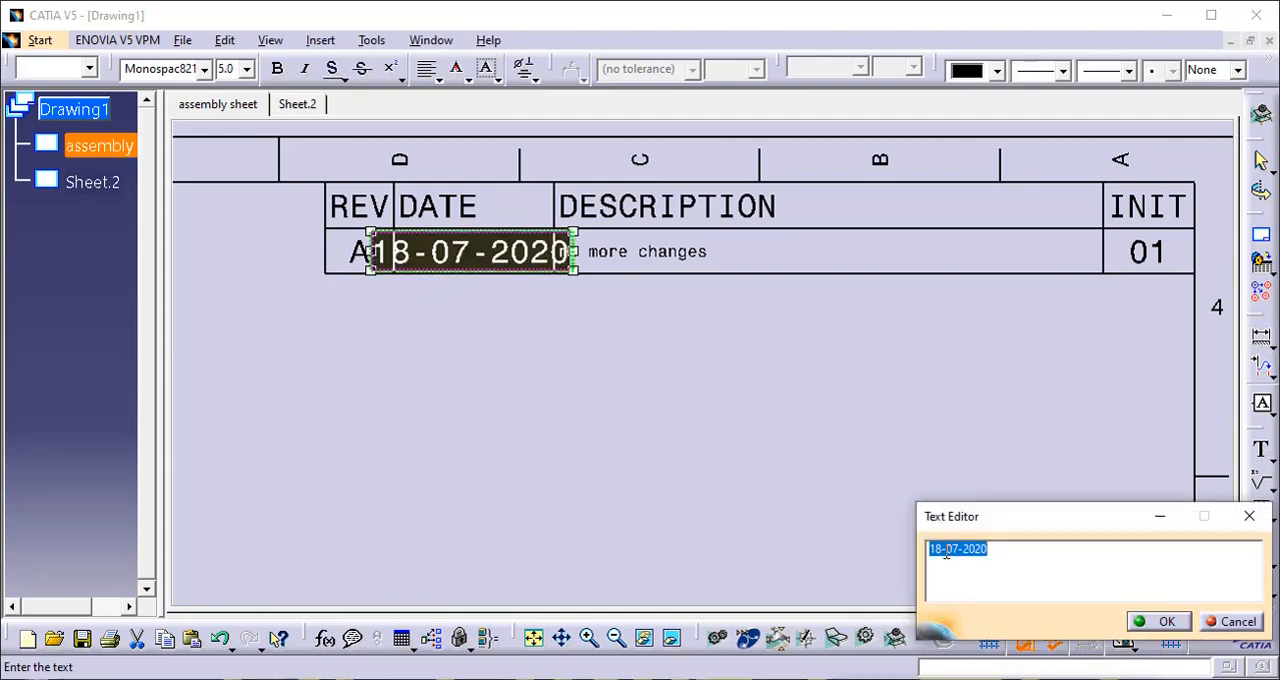
click(946, 550)
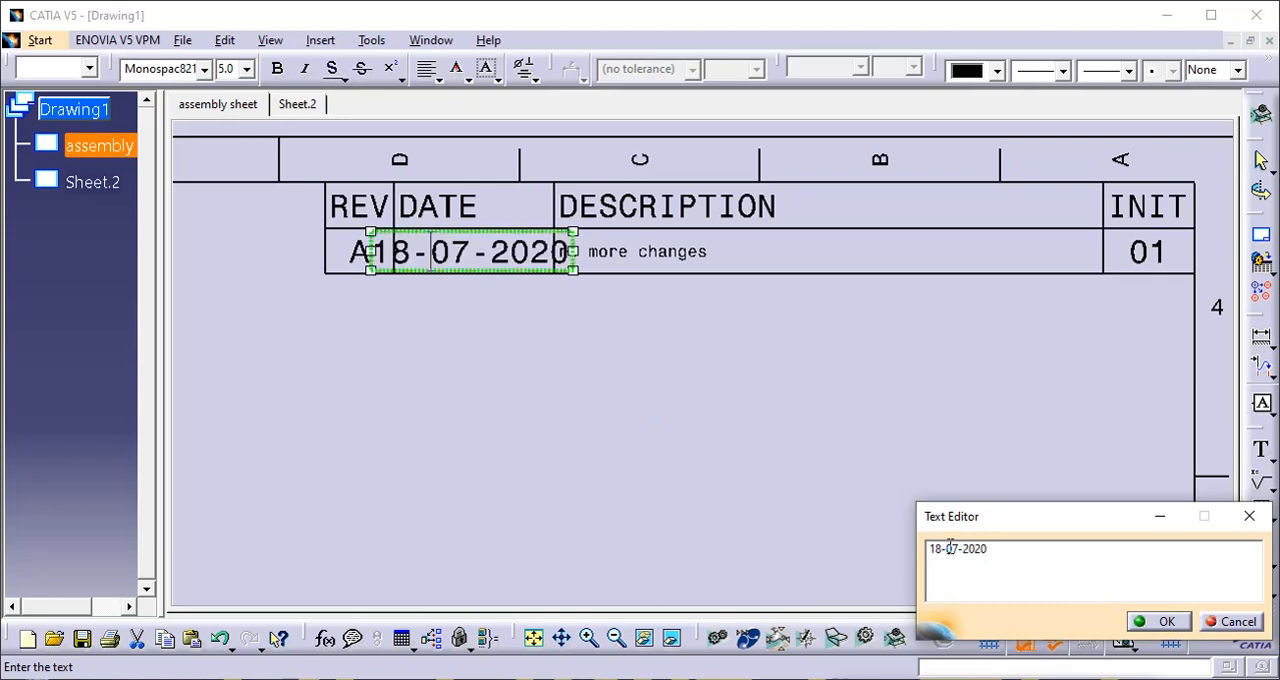
key(BackSpace)
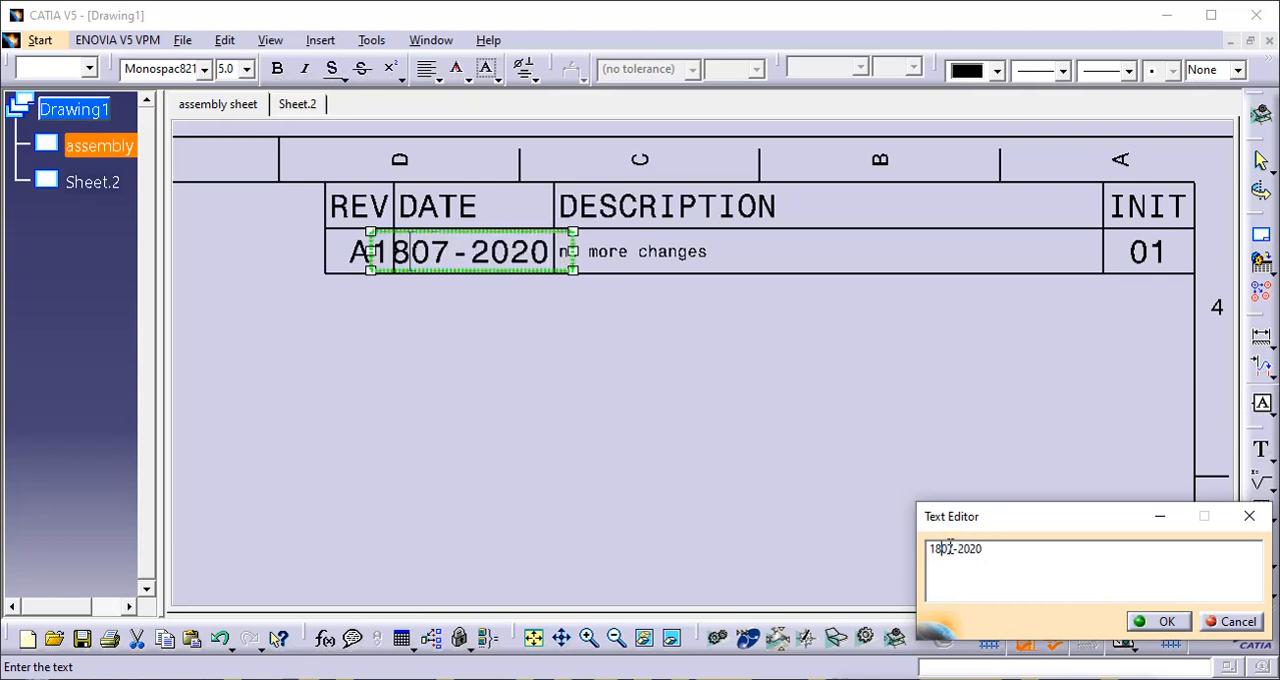
text(/)
key(Right)
key(Right)
key(Right)
key(Right)
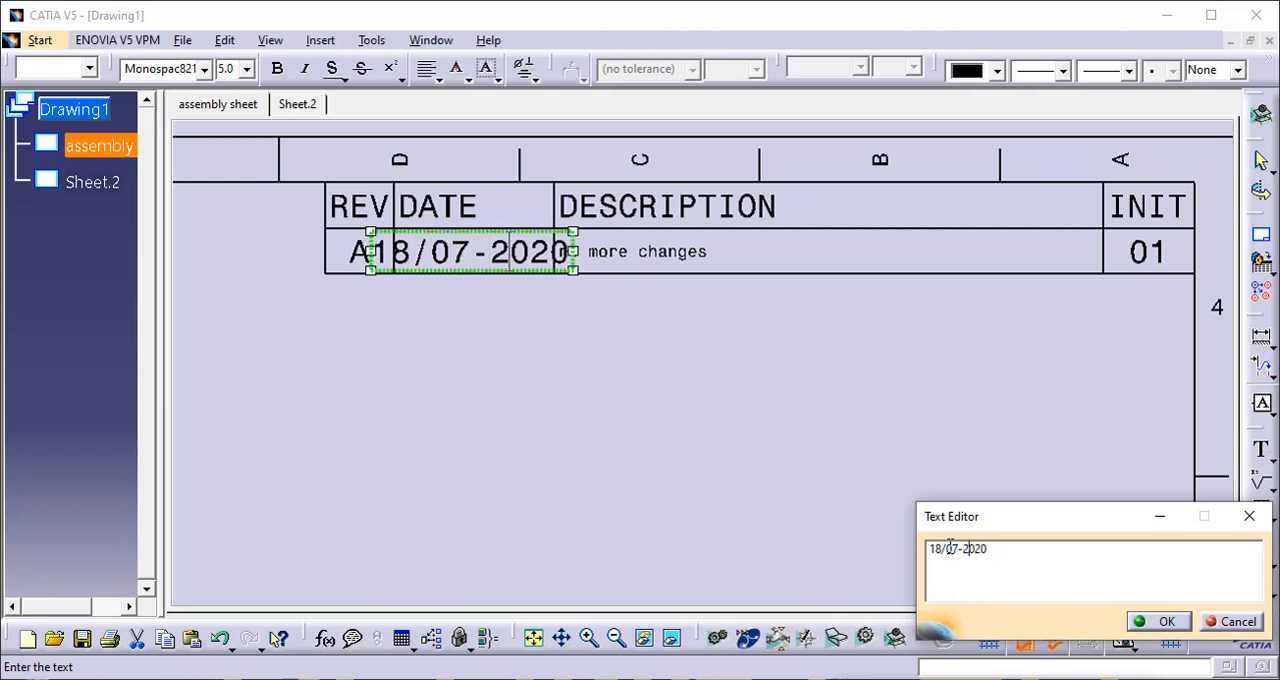
key(Right)
key(BackSpace)
key(BackSpace)
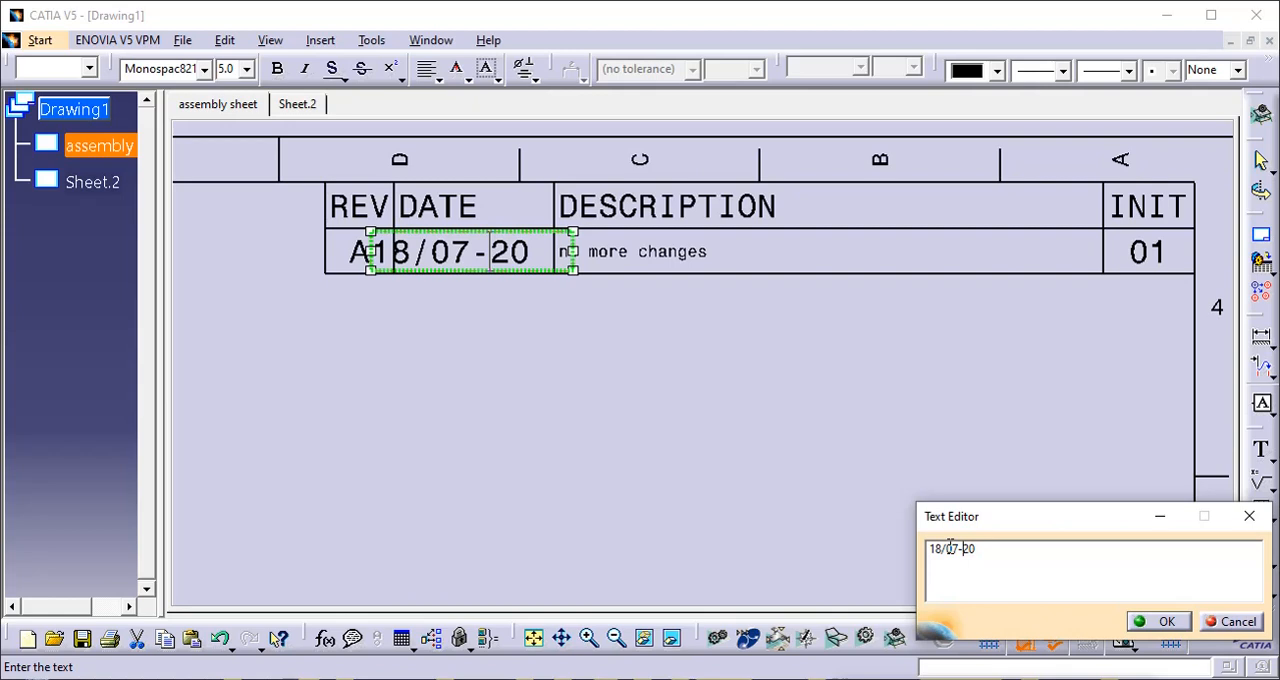
key(BackSpace)
text(/)
click(1158, 622)
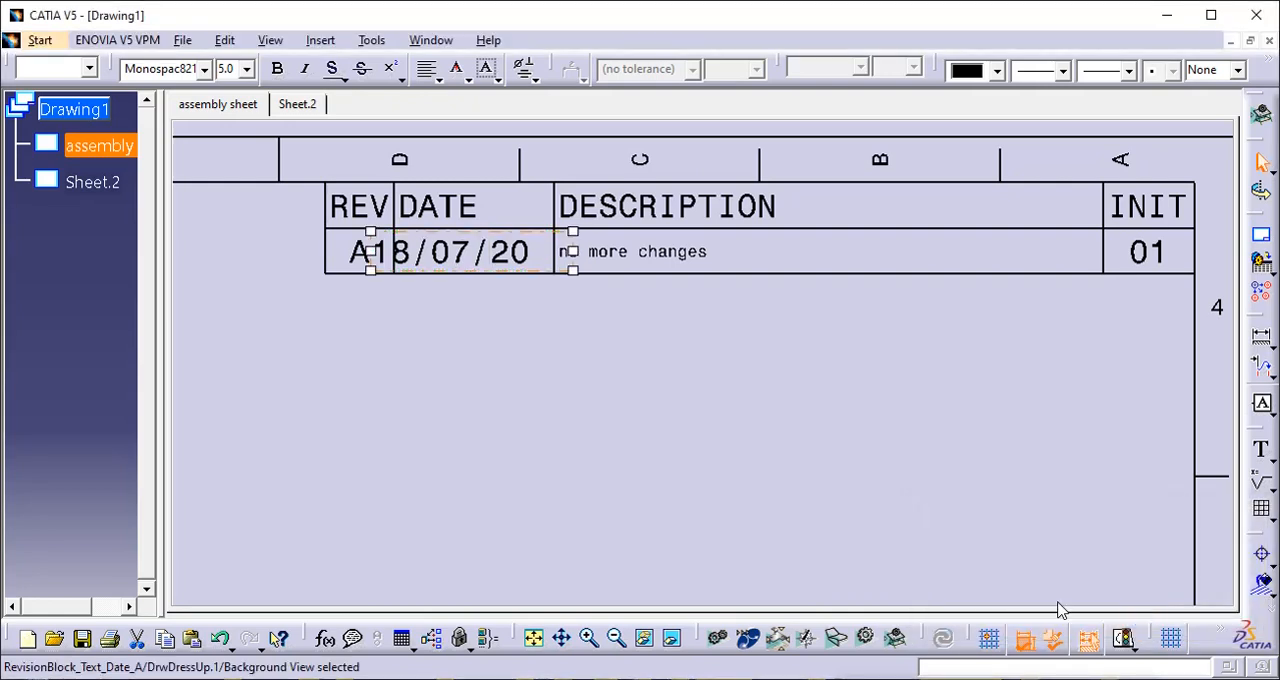
- Add one leading space to revision A's date text so it sits inside the DATE column
double_click(388, 250)
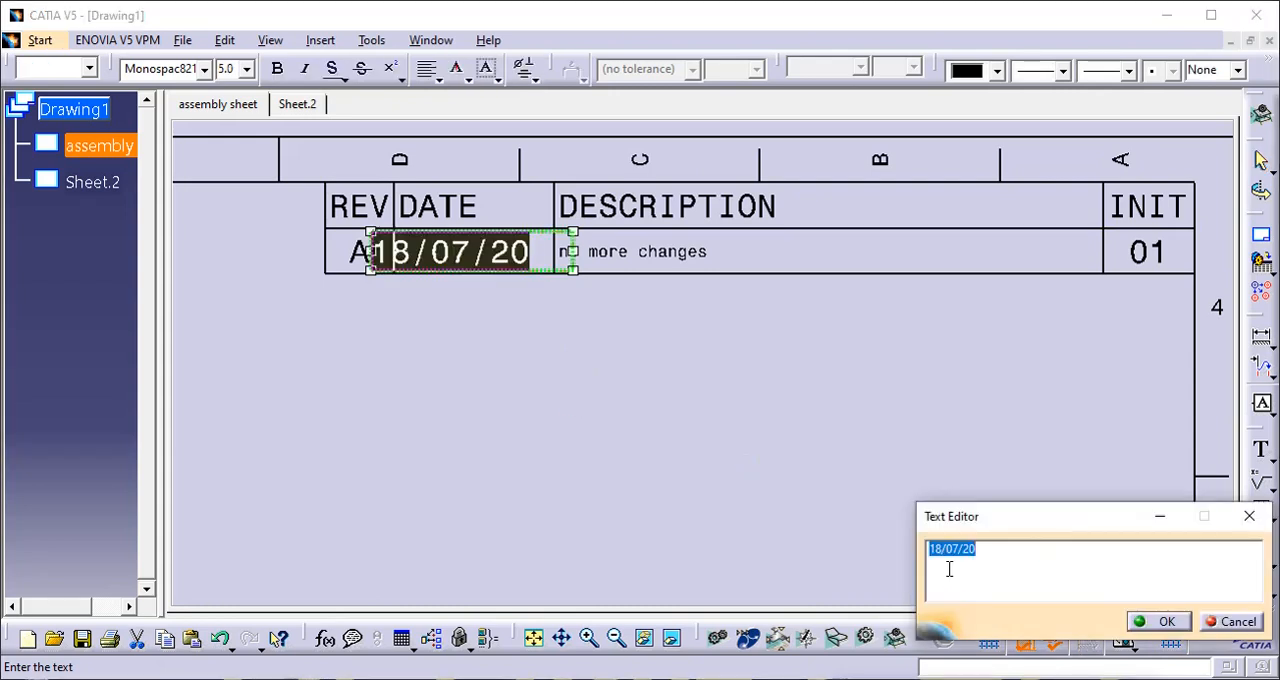
click(933, 552)
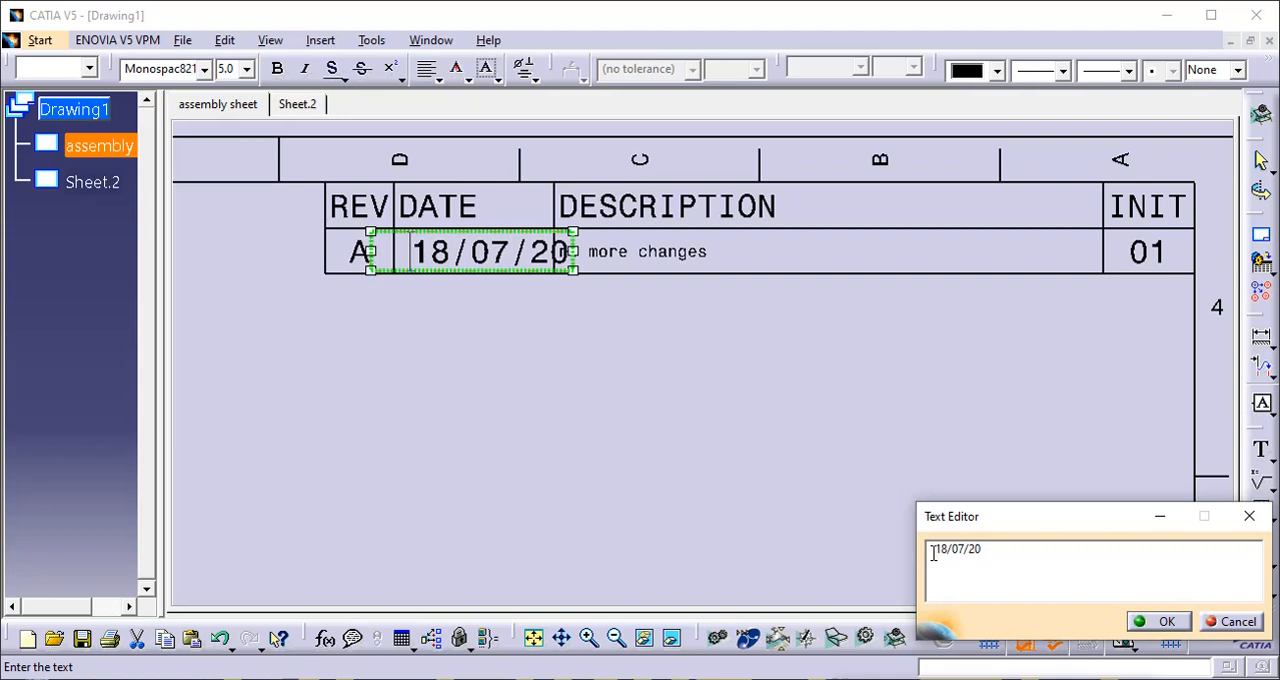
key(BackSpace)
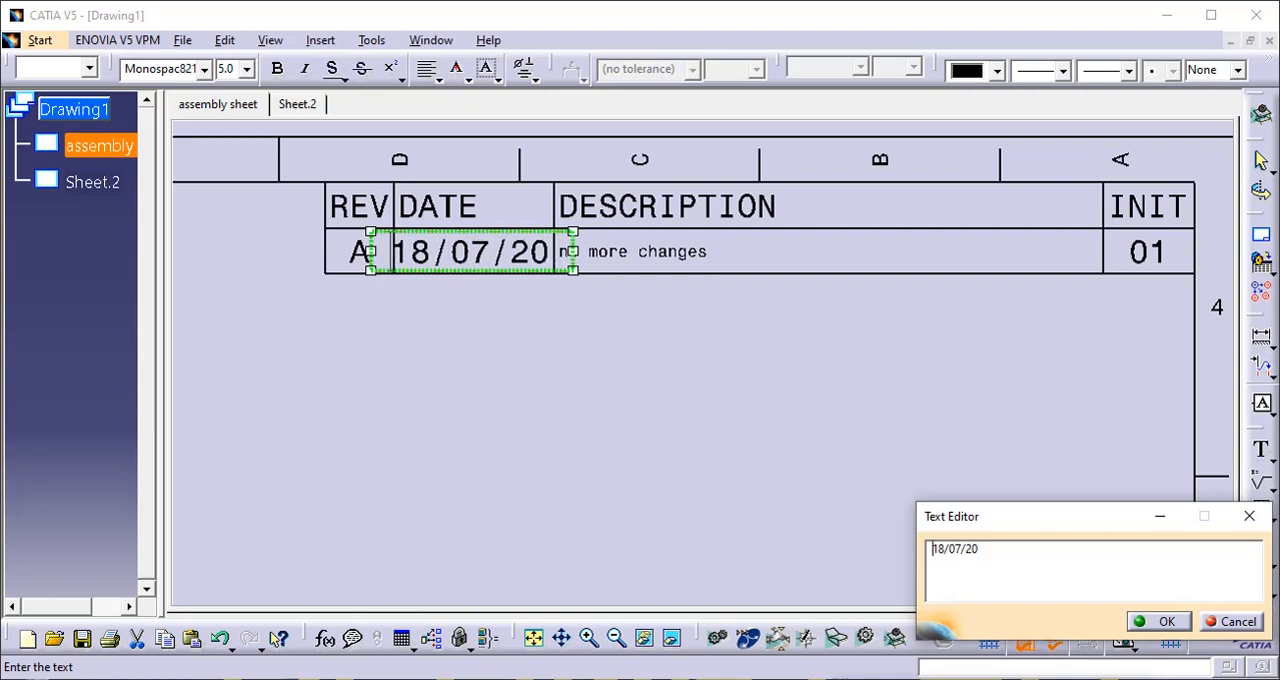
click(1184, 626)
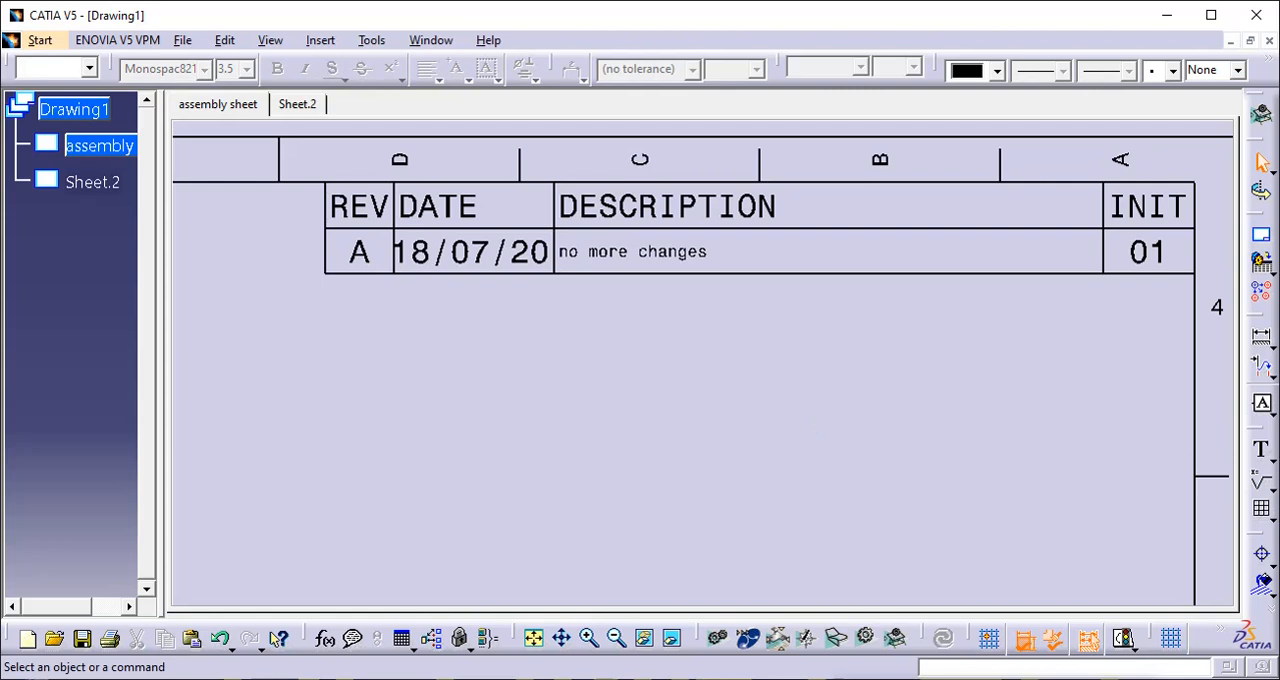
- Open the title block's Ply Name label in the text editor, close it without changes and clear the selection
scroll(842, 452, down, 3)
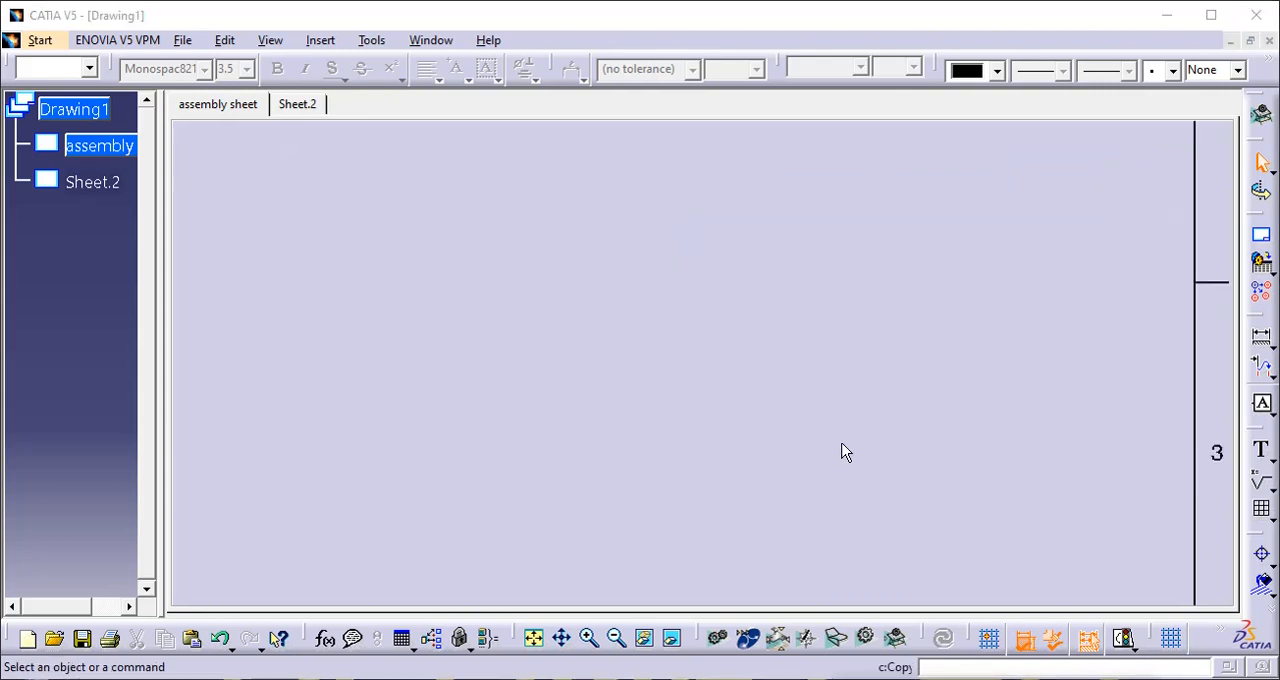
scroll(842, 452, down, 2)
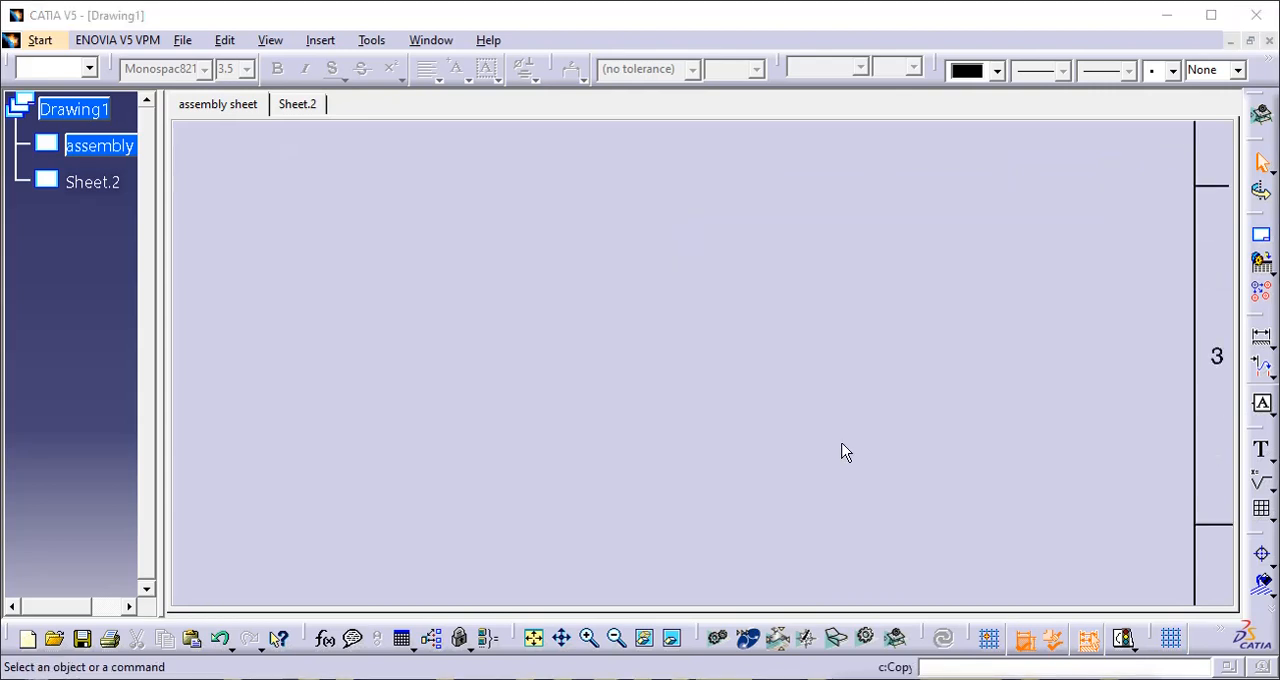
scroll(860, 464, down, 3)
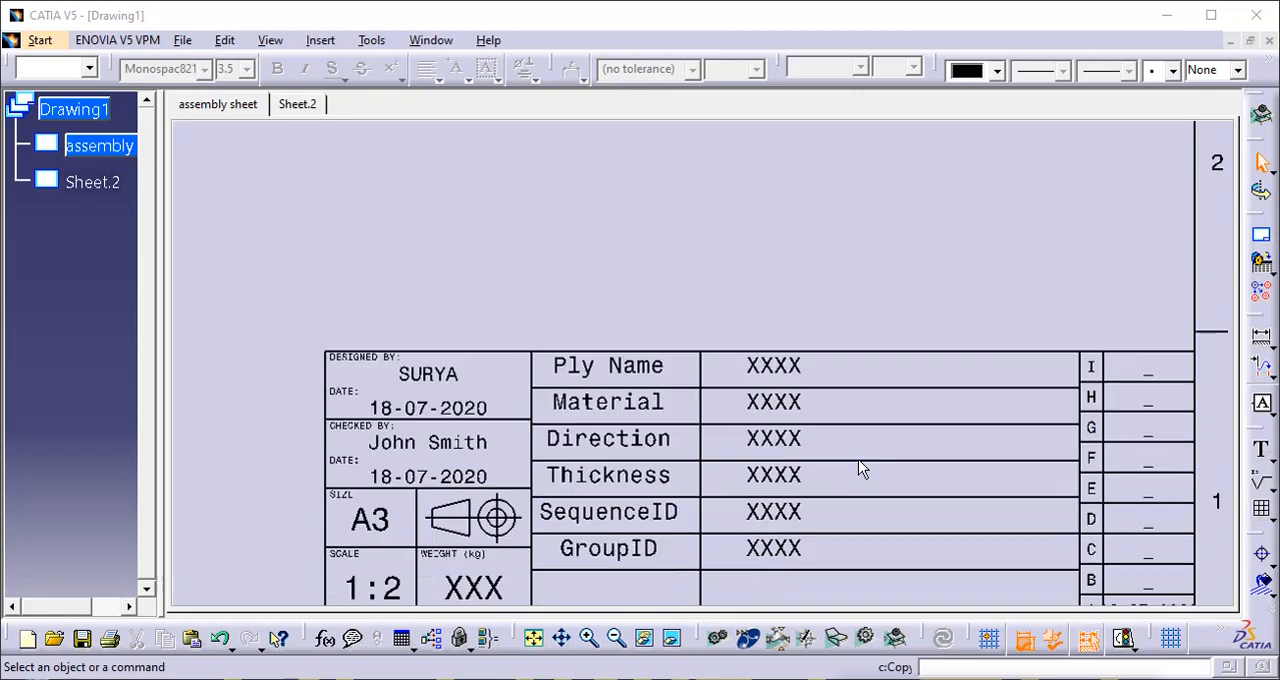
middle_drag(858, 460, 901, 589)
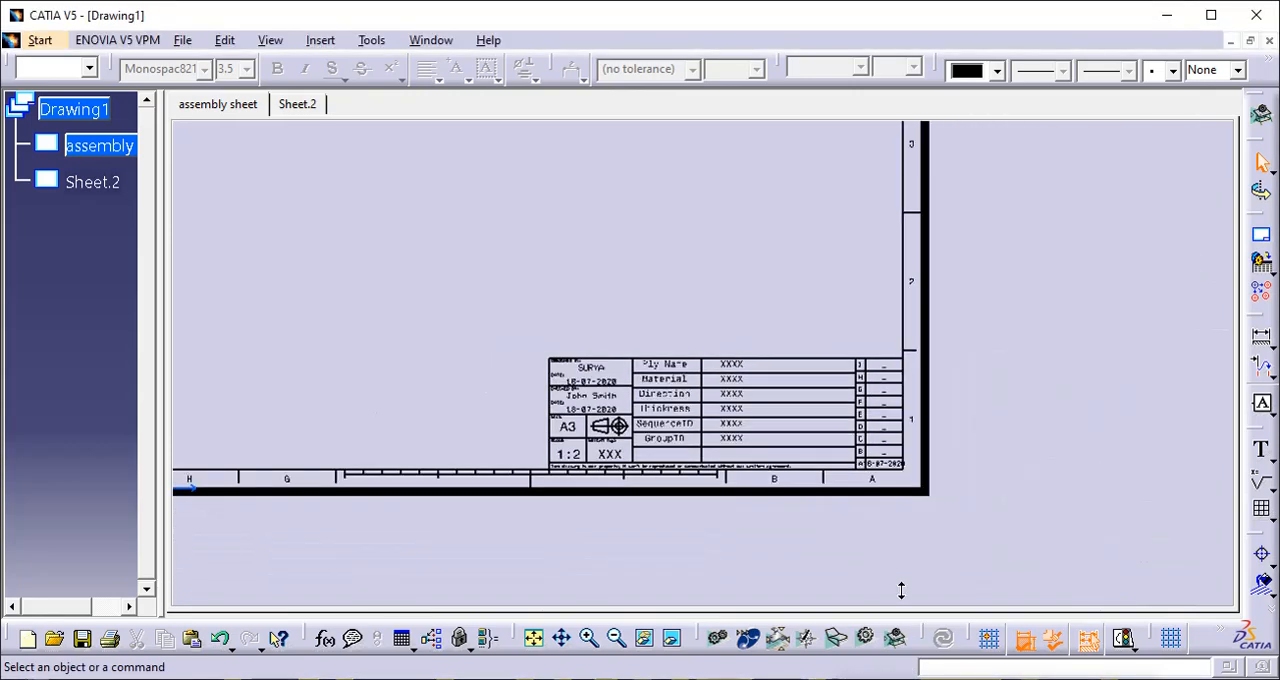
scroll(896, 558, down, 1)
scroll(922, 452, up, 1)
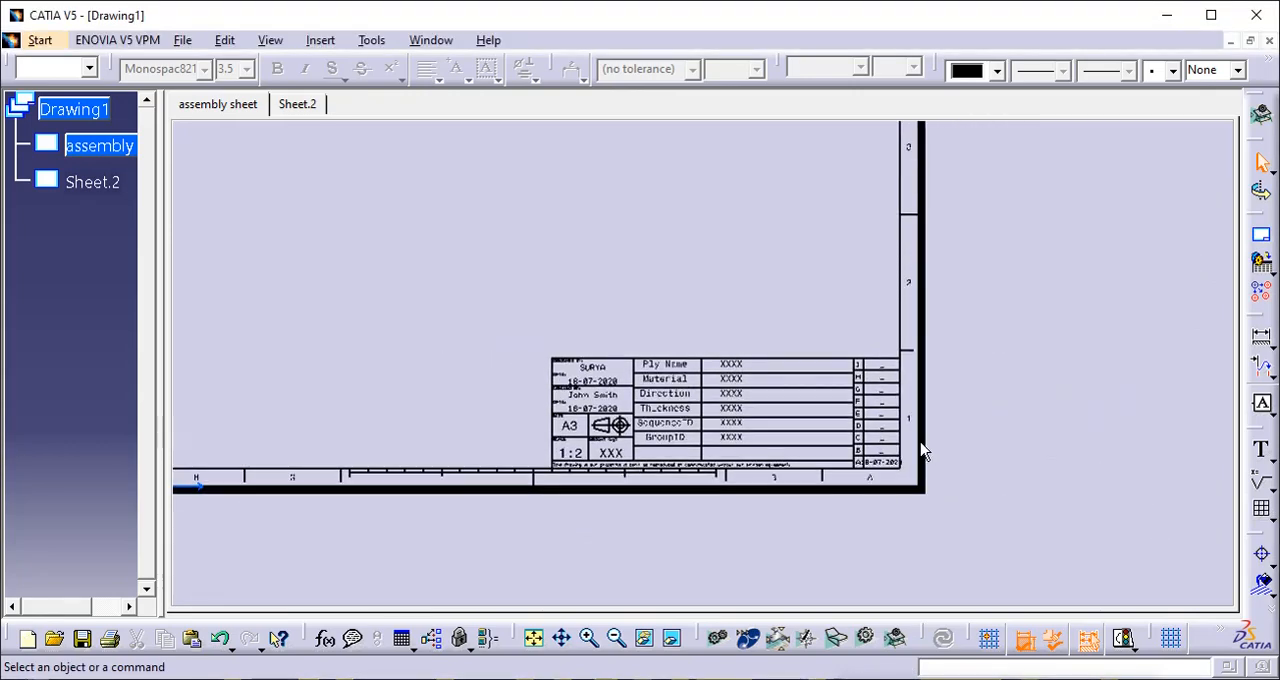
mouse_move(648, 397)
middle_down()
mouse_move(643, 320)
mouse_move(660, 287)
middle_up()
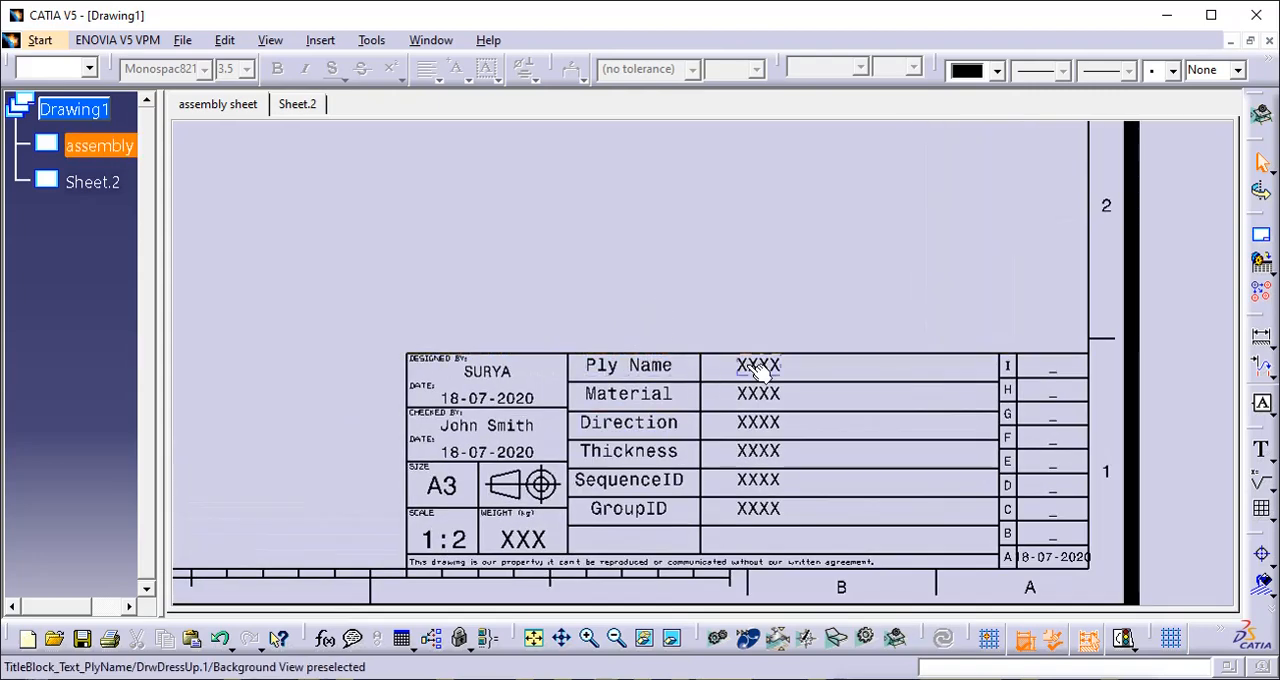
double_click(657, 364)
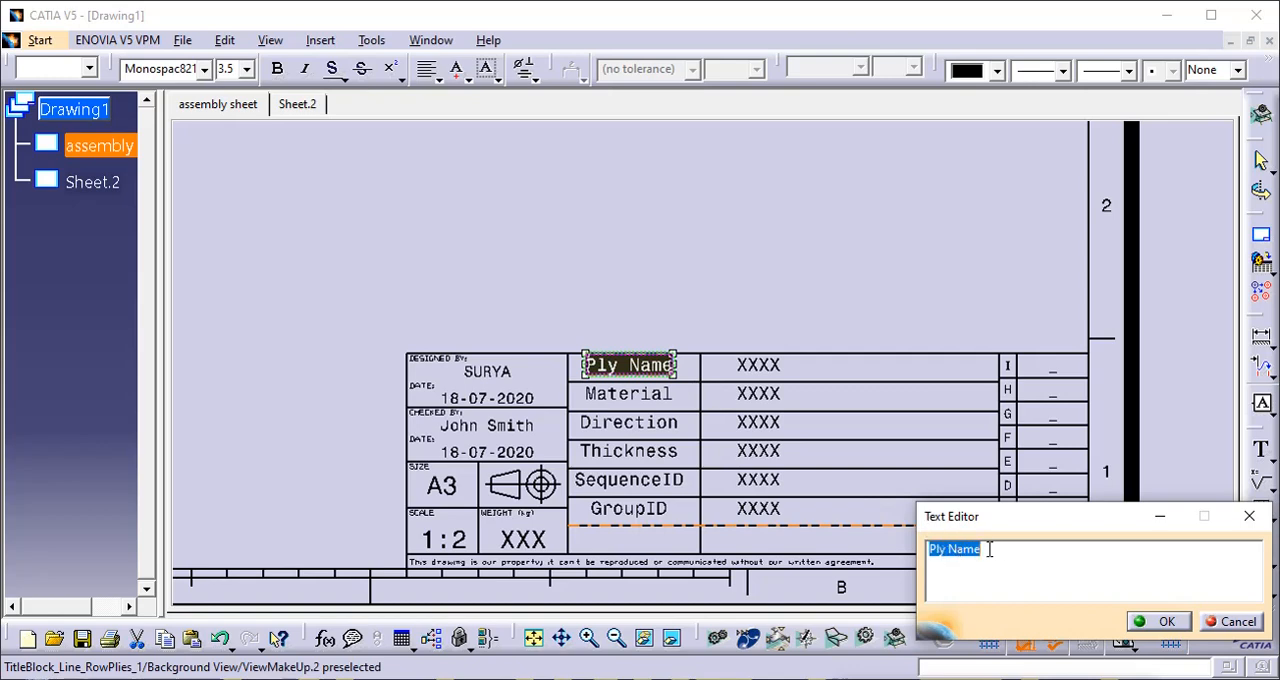
click(1160, 621)
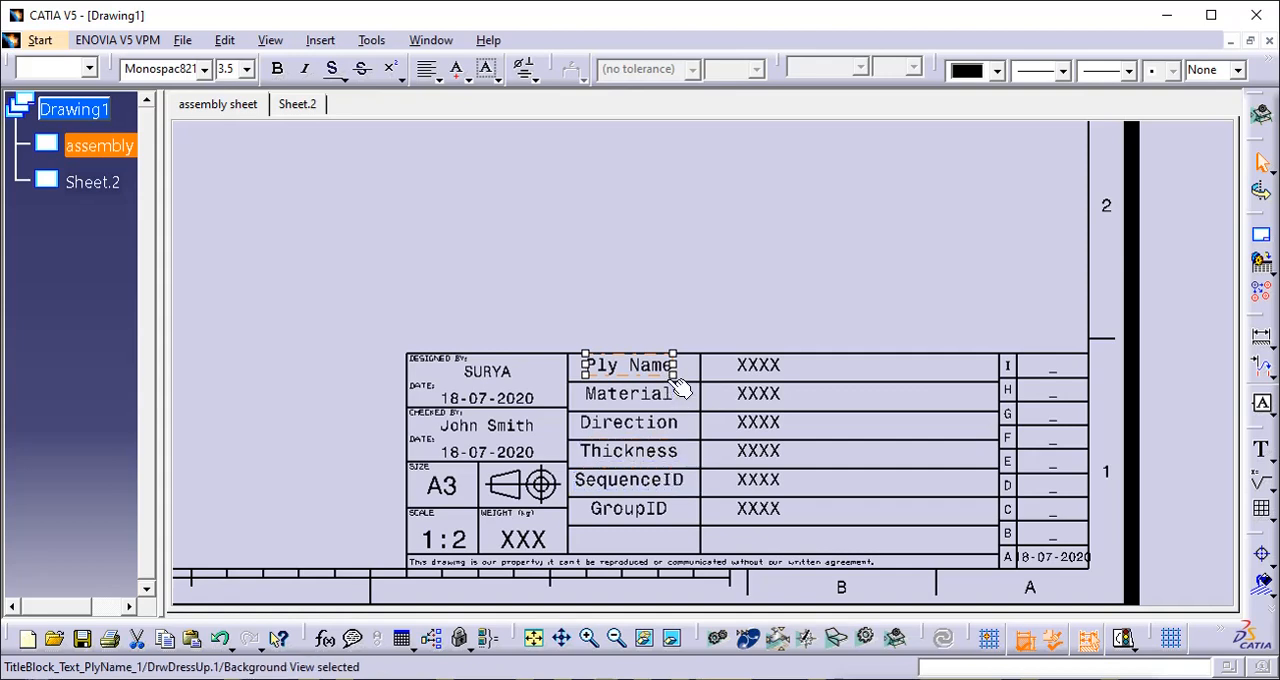
click(771, 330)
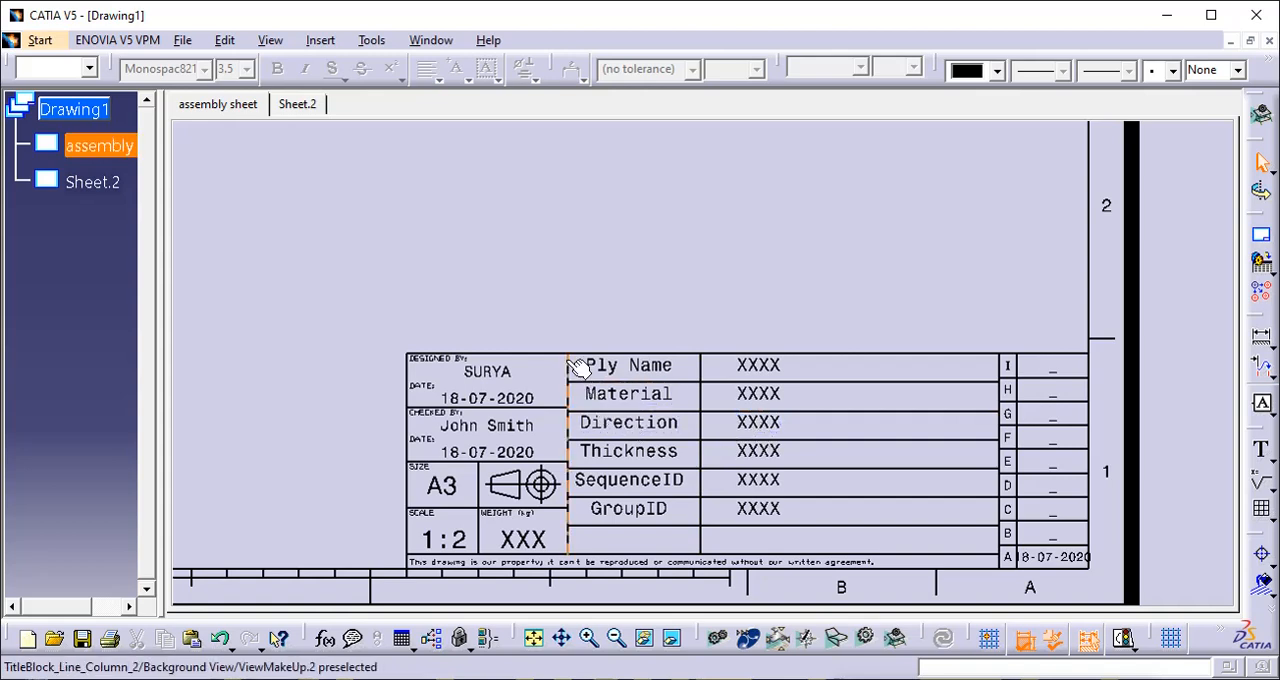
- Move the title block's top line up above the table and shift the column line beside the ply labels slightly left
click(540, 353)
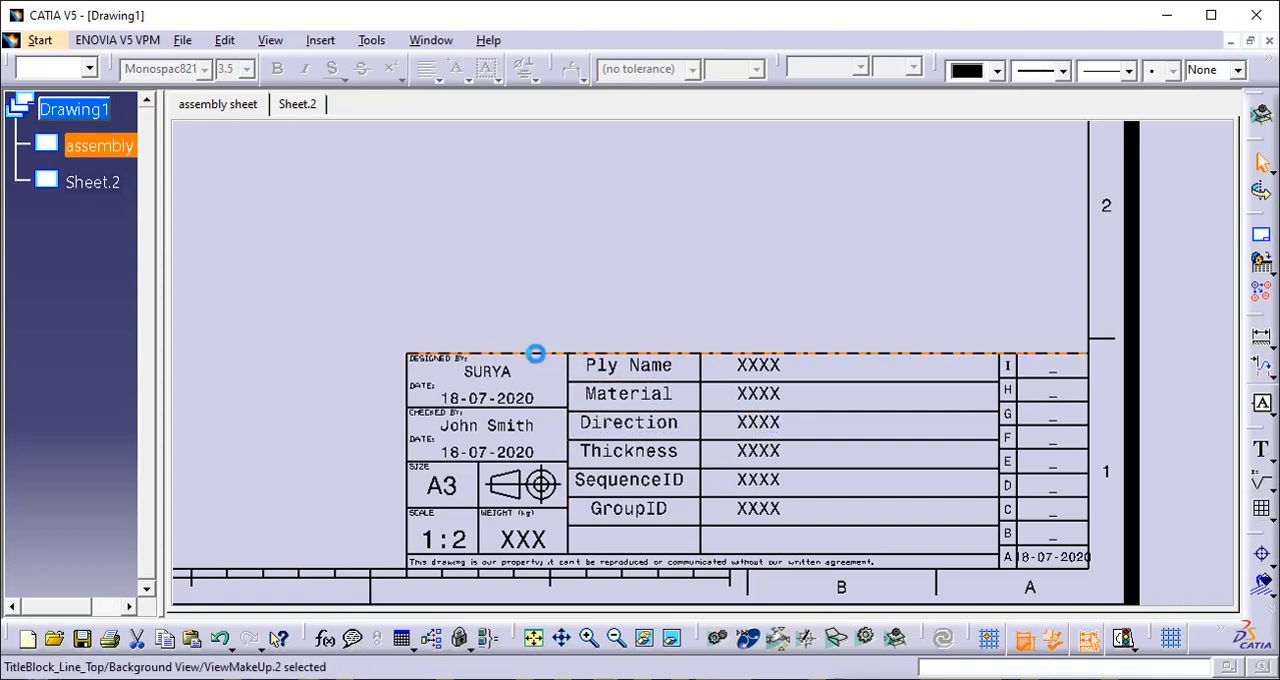
drag(540, 353, 545, 316)
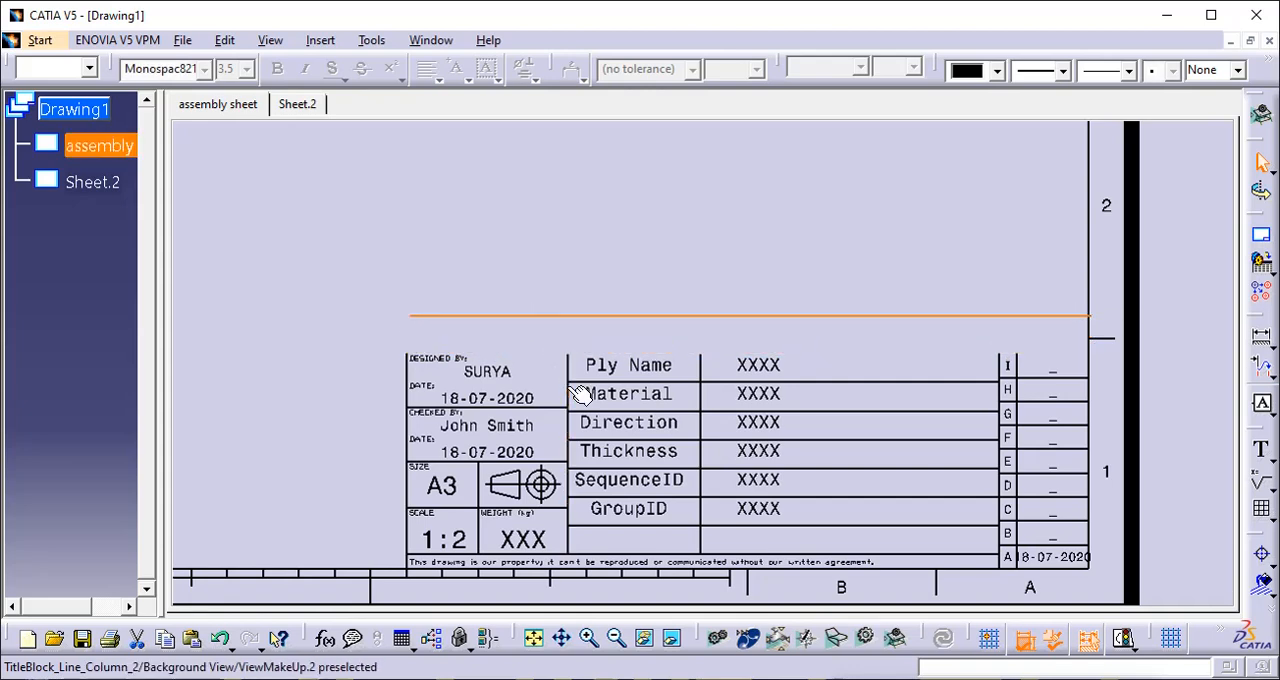
mouse_move(568, 385)
mouse_down()
mouse_move(552, 364)
mouse_move(570, 378)
mouse_move(557, 363)
mouse_move(571, 363)
mouse_up()
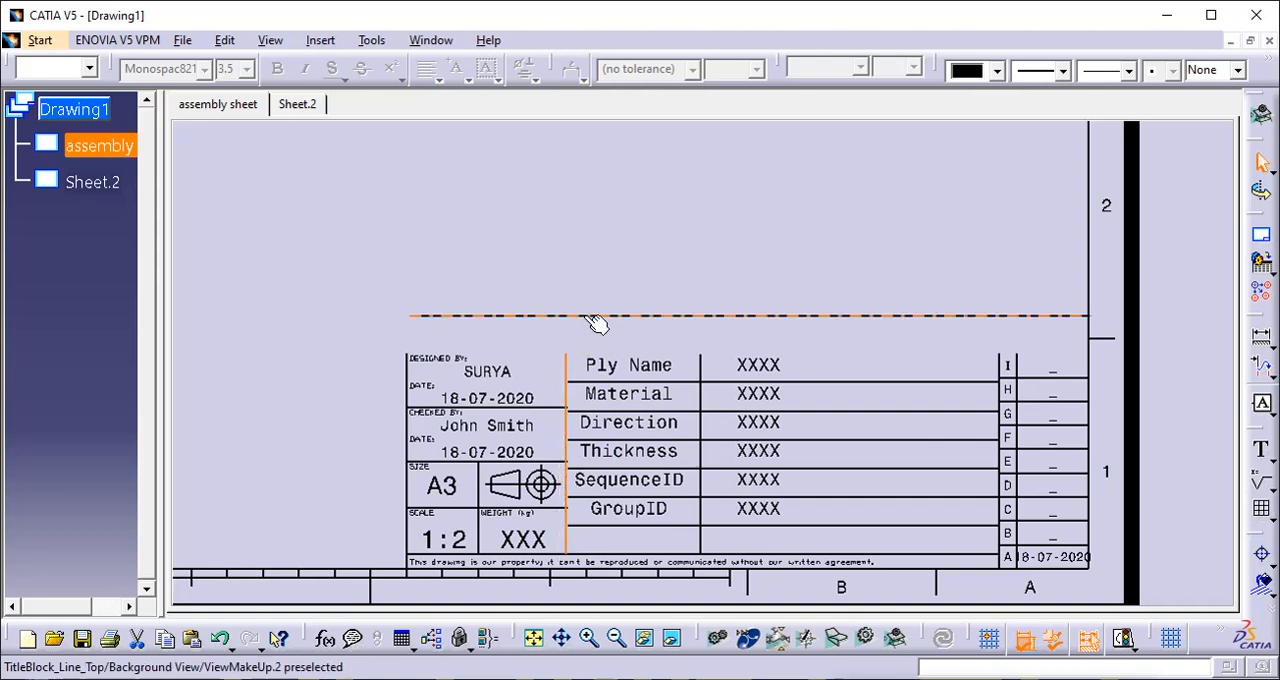
drag(595, 320, 583, 325)
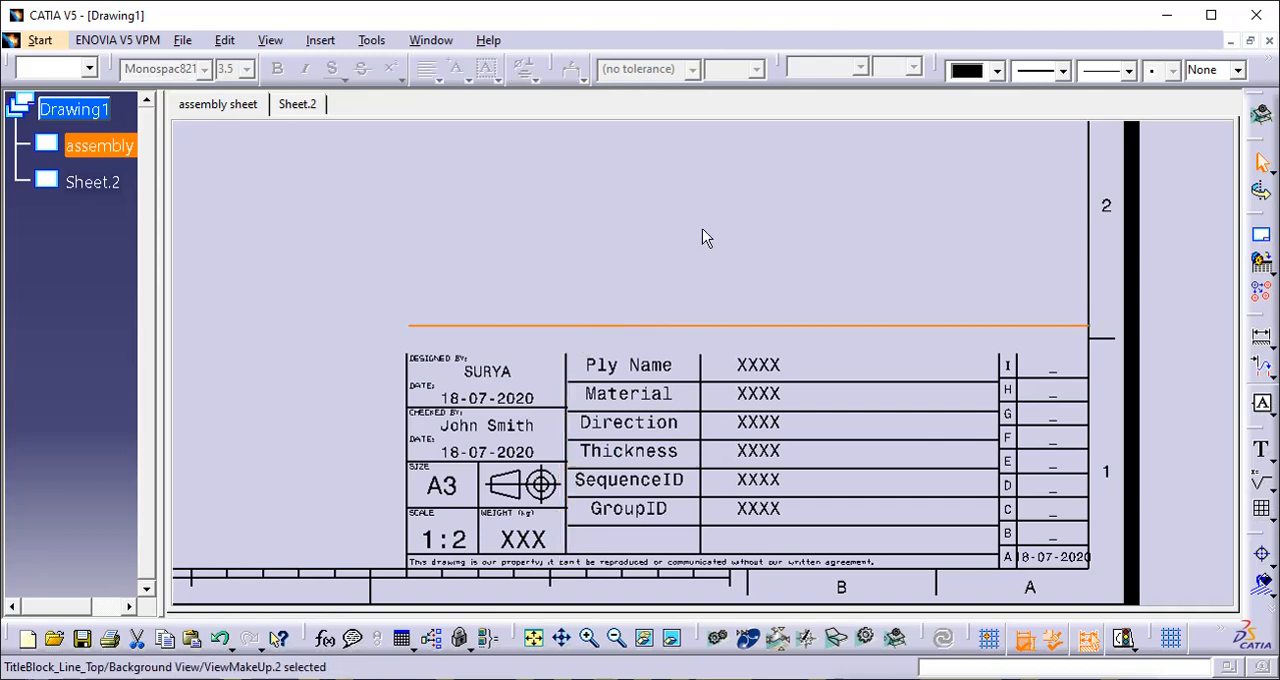